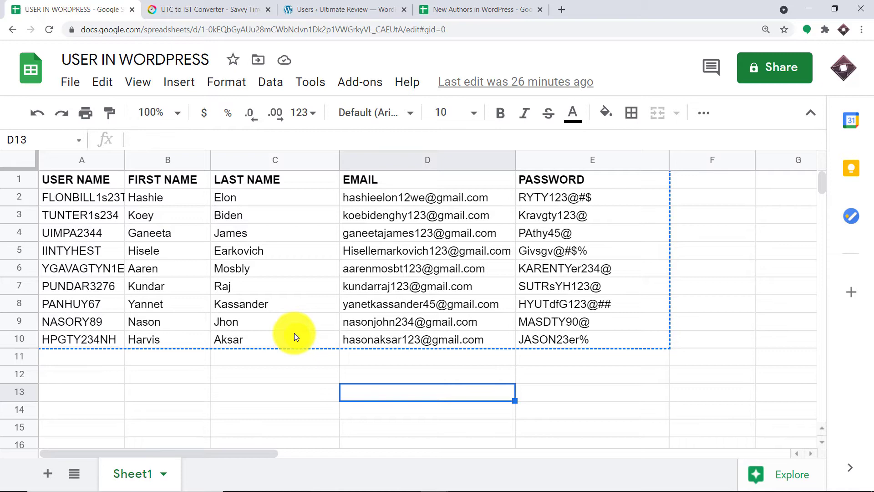
Switch to the WordPress tab that lists the Author users
click(321, 9)
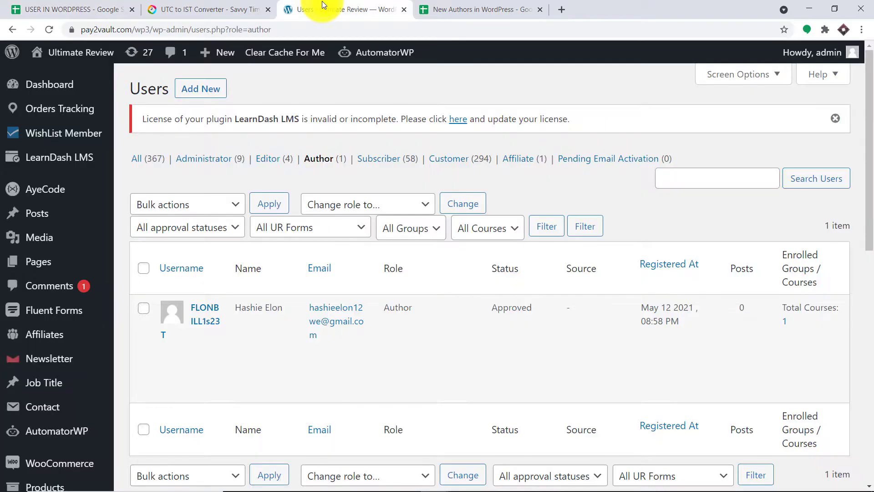
Reload the Author-filtered WordPress Users page and compare its single author with the sheet's first user
click(46, 31)
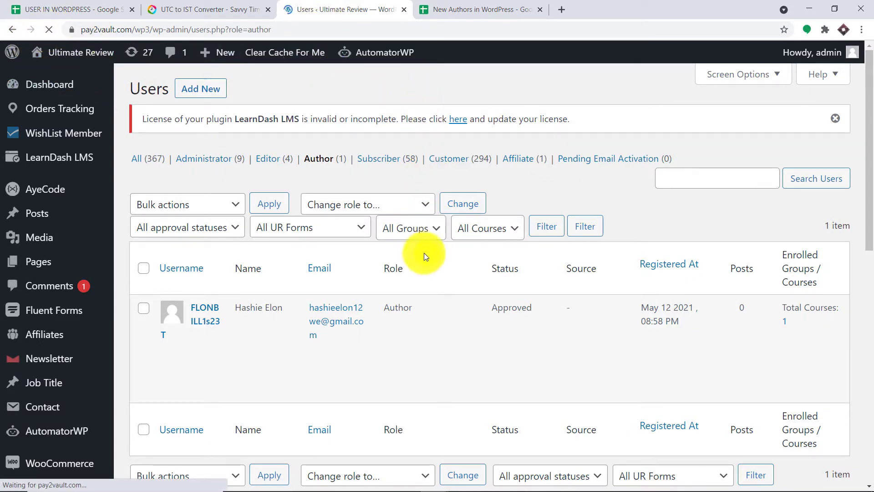
mouse_move(283, 342)
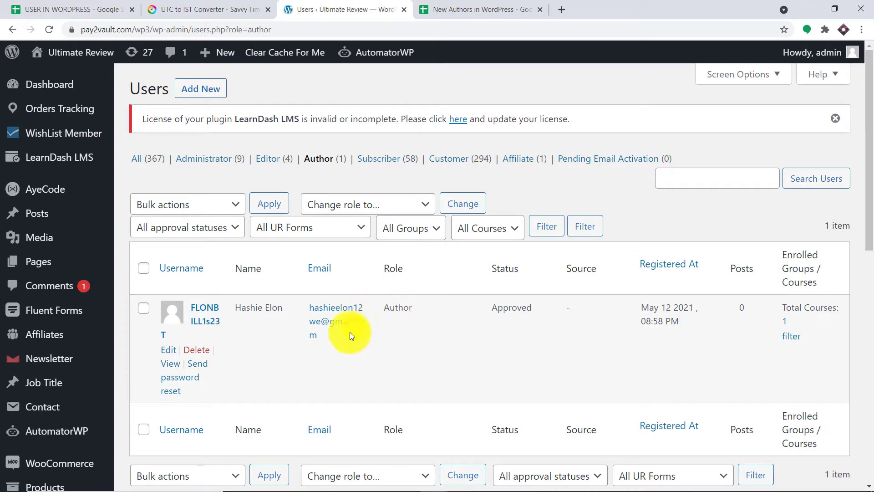
click(27, 9)
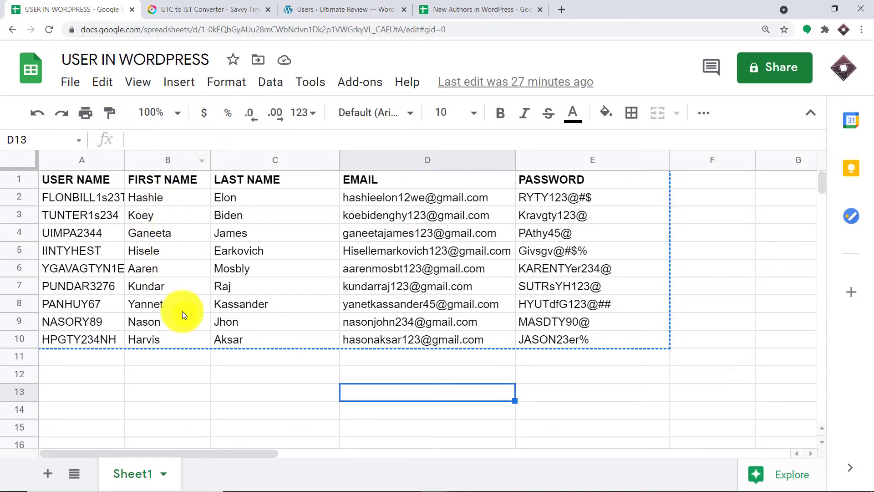
click(328, 6)
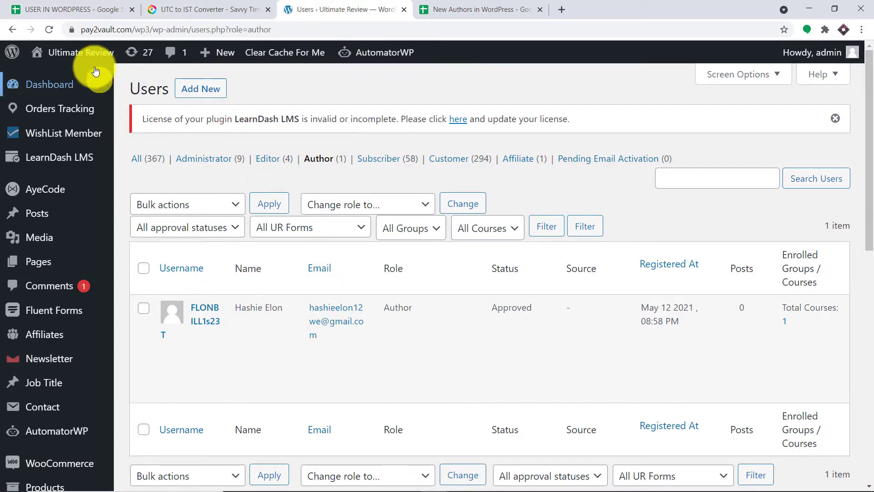
Reload the Author list and scroll through the nine new authors registered May 12 2021
click(49, 29)
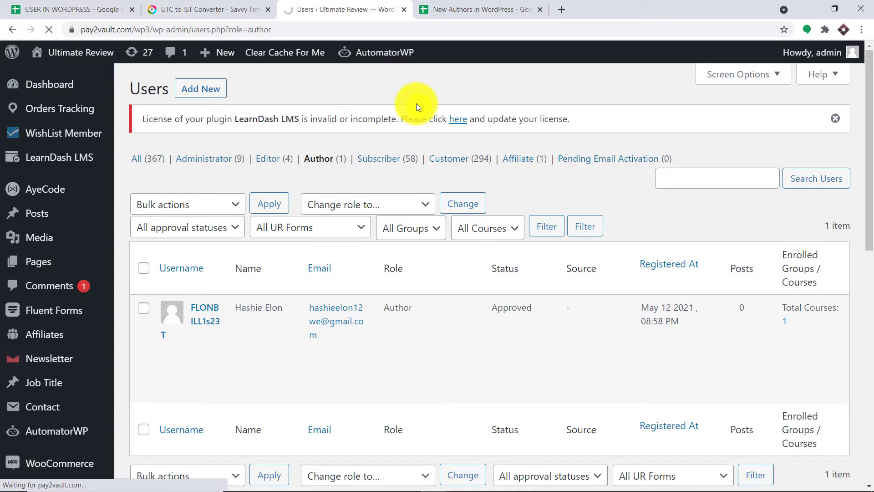
scroll(449, 210, down, 3)
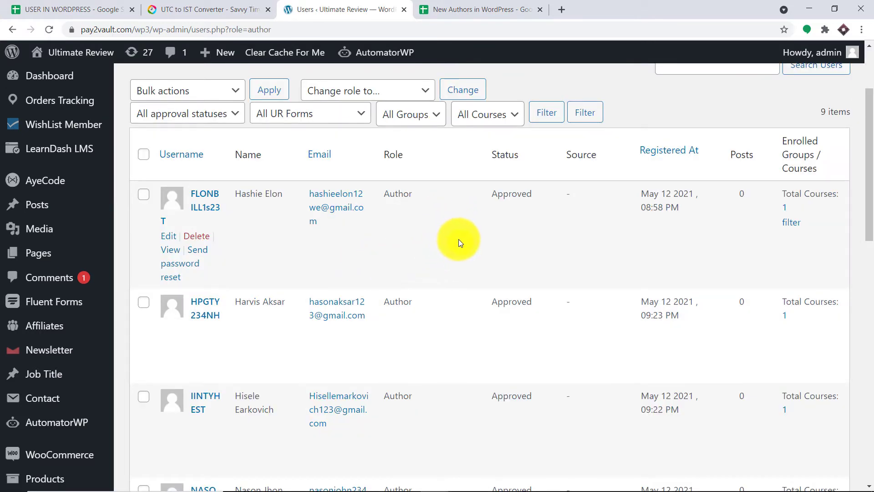
scroll(459, 242, down, 6)
scroll(454, 239, down, 9)
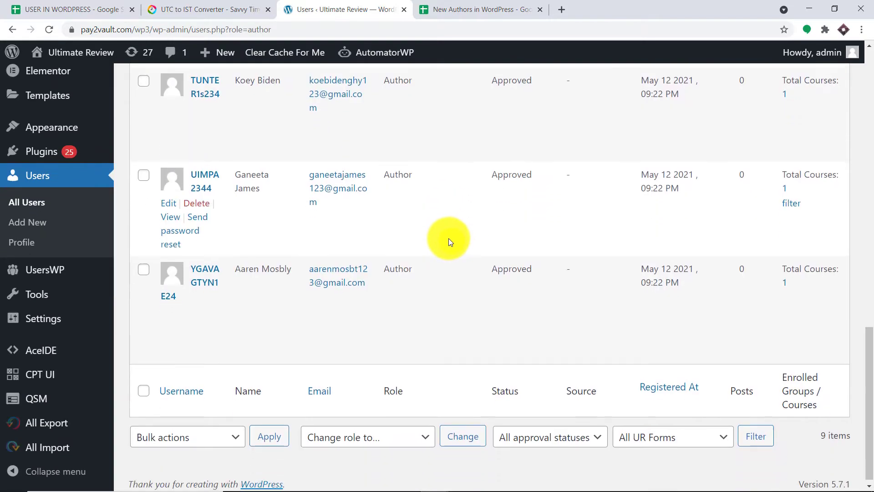
click(89, 9)
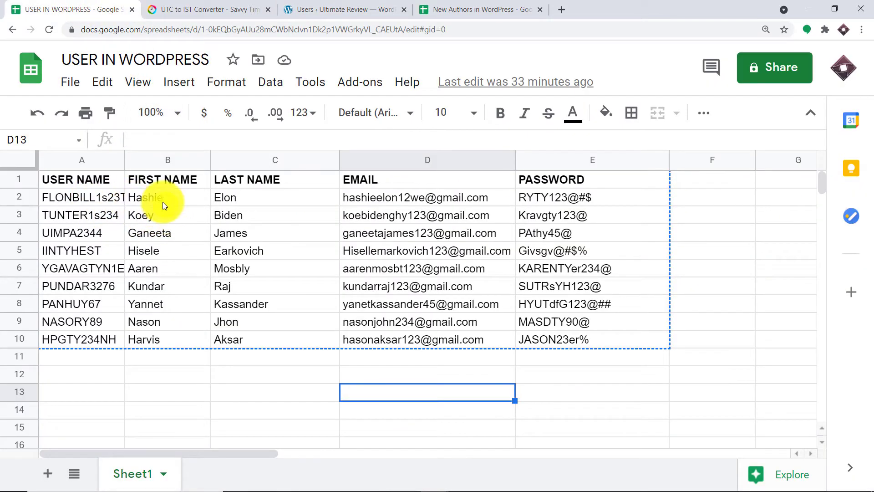
click(337, 10)
scroll(420, 189, up, 4)
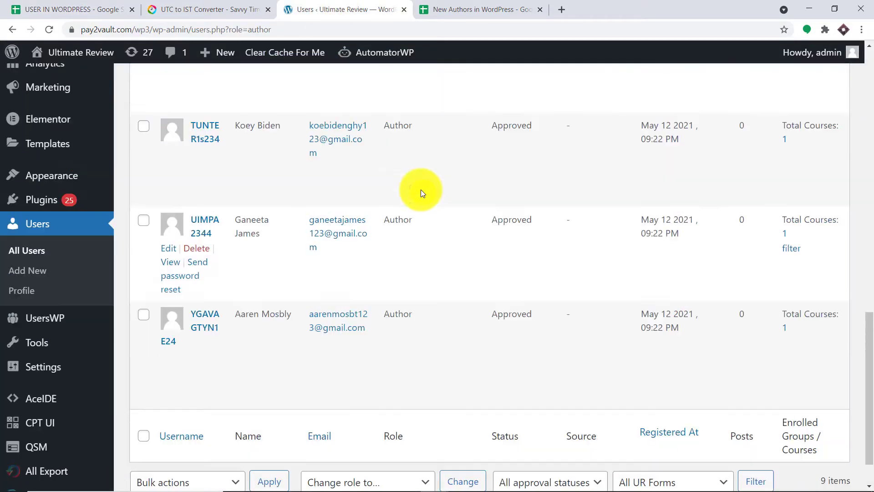
scroll(421, 189, up, 10)
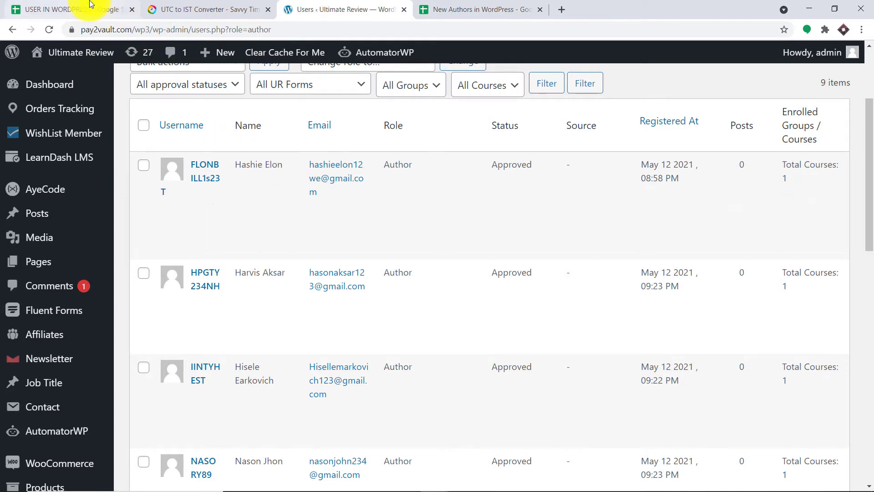
Cross-check each of the nine authors against the spreadsheet's user rows
click(50, 9)
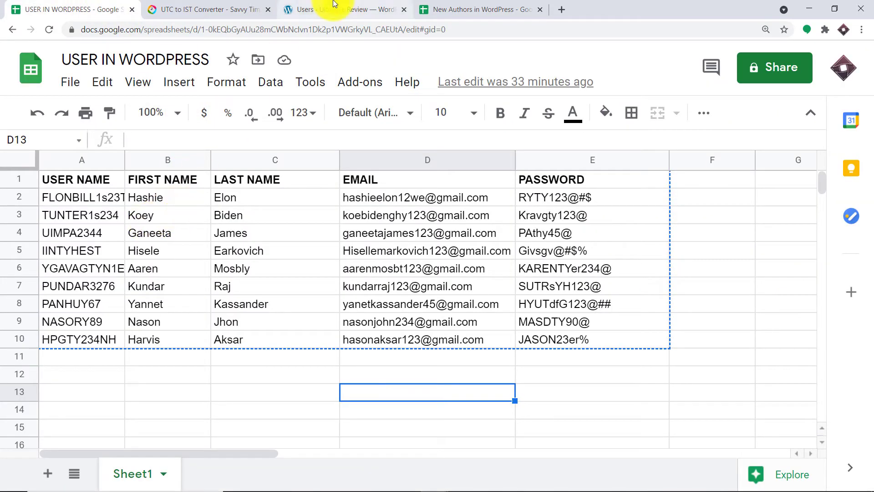
click(339, 9)
scroll(283, 259, down, 10)
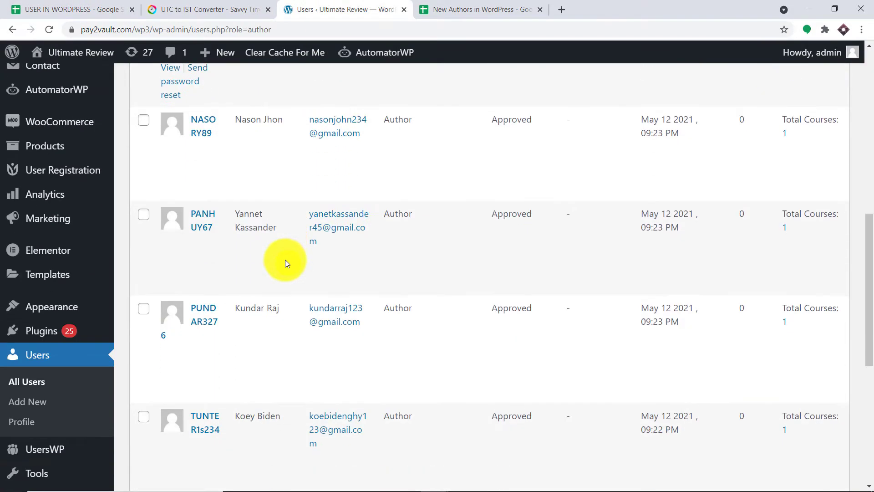
scroll(283, 258, down, 3)
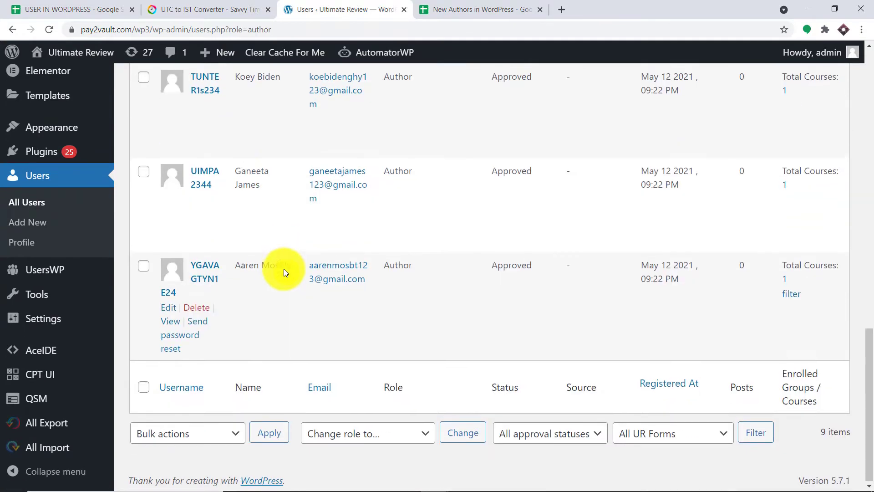
scroll(283, 269, up, 5)
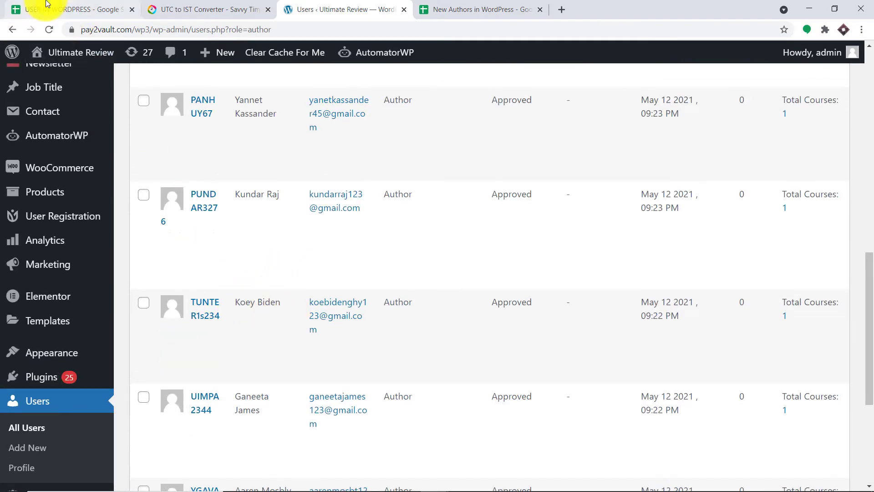
click(19, 10)
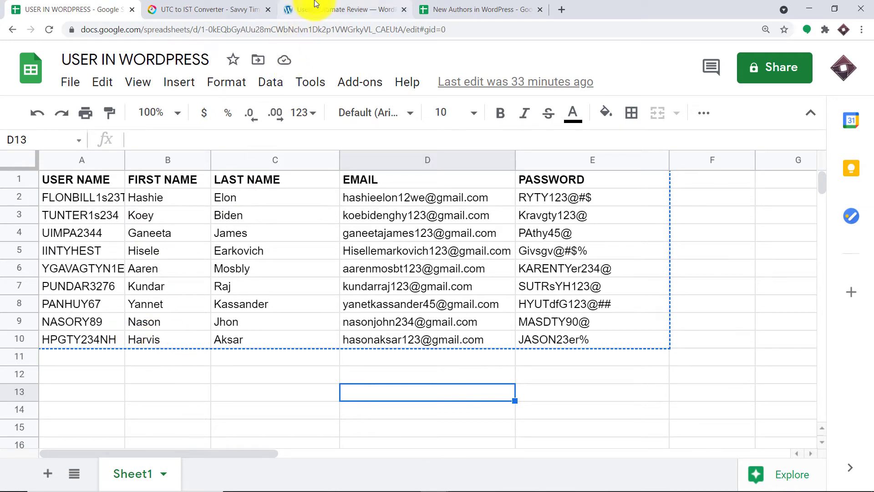
click(301, 13)
scroll(246, 241, up, 2)
scroll(247, 239, up, 6)
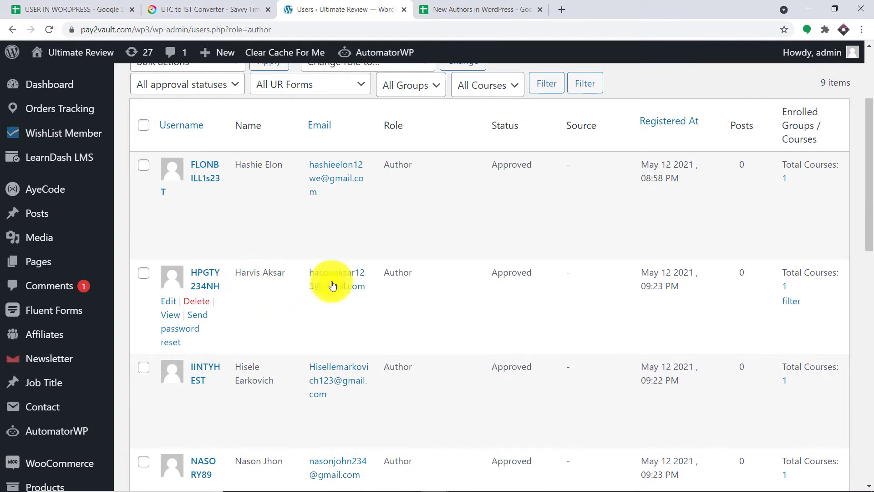
click(66, 4)
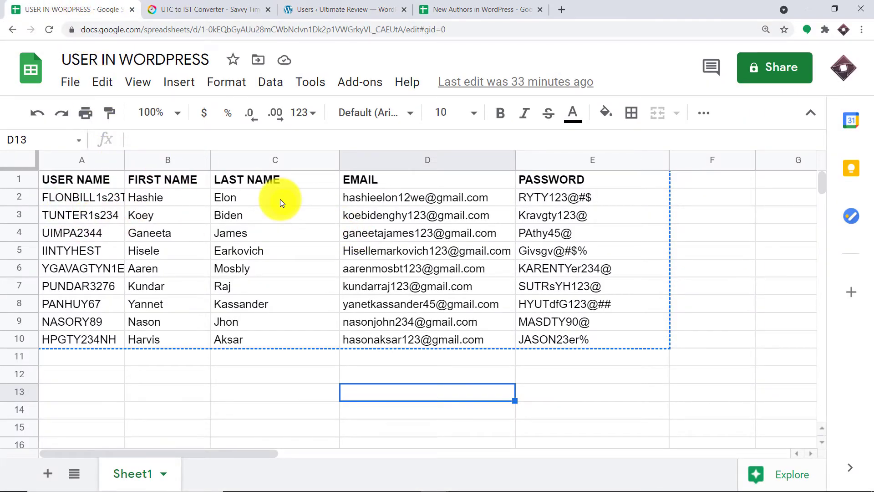
click(333, 8)
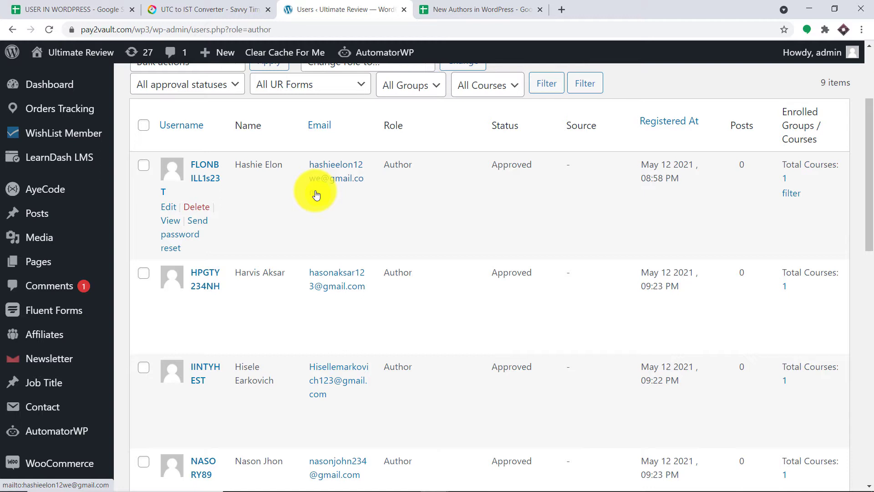
Load the Pabbly site in a new tab, sign in, and launch Connect from All Apps
click(563, 9)
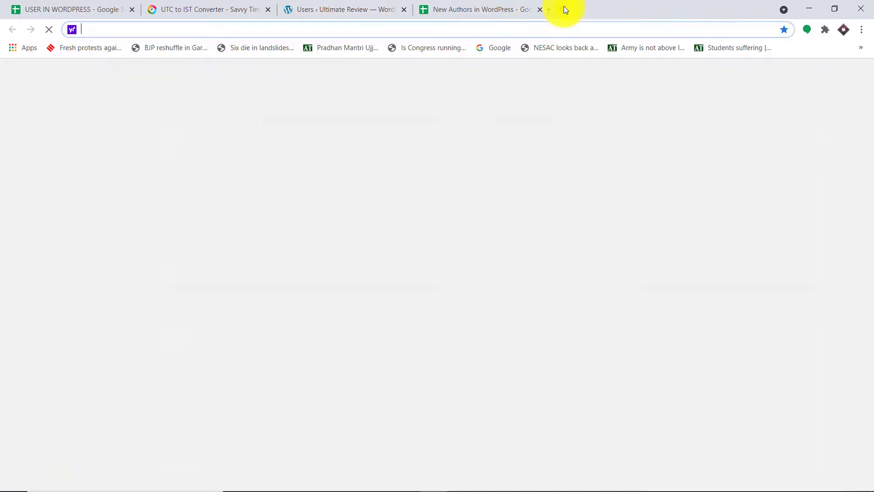
text(pabbly.com)
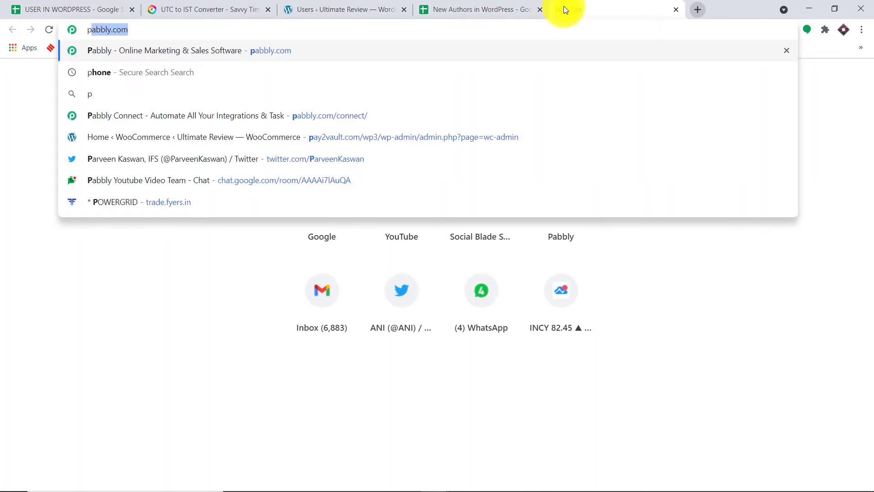
key(Return)
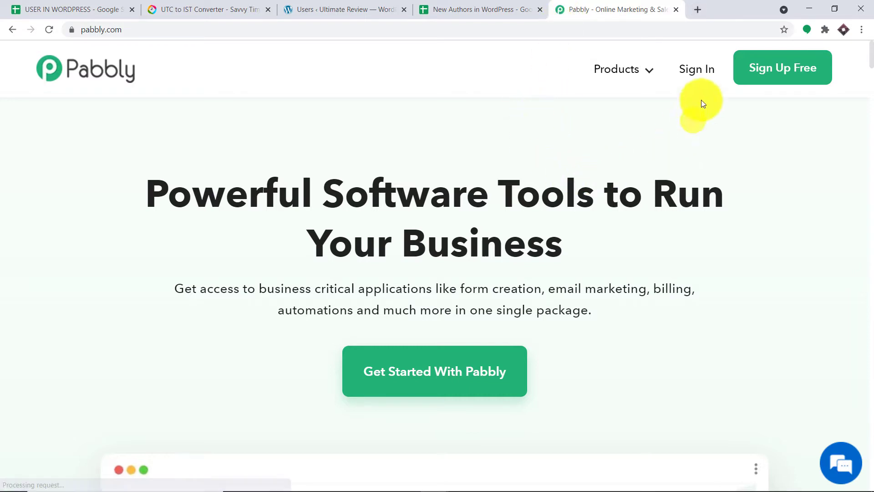
click(697, 74)
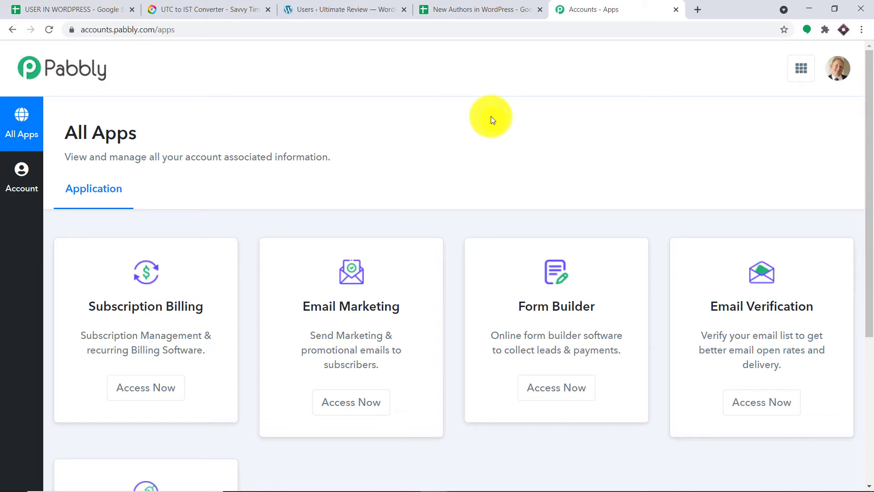
scroll(491, 119, down, 5)
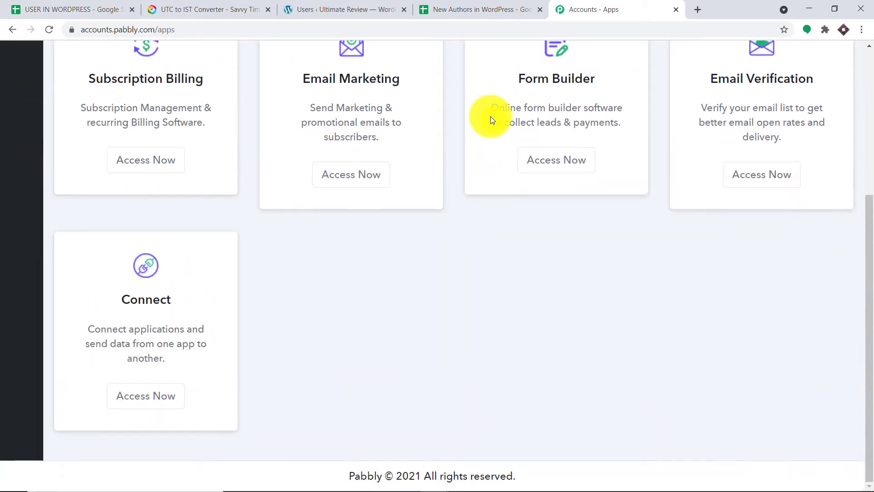
click(164, 397)
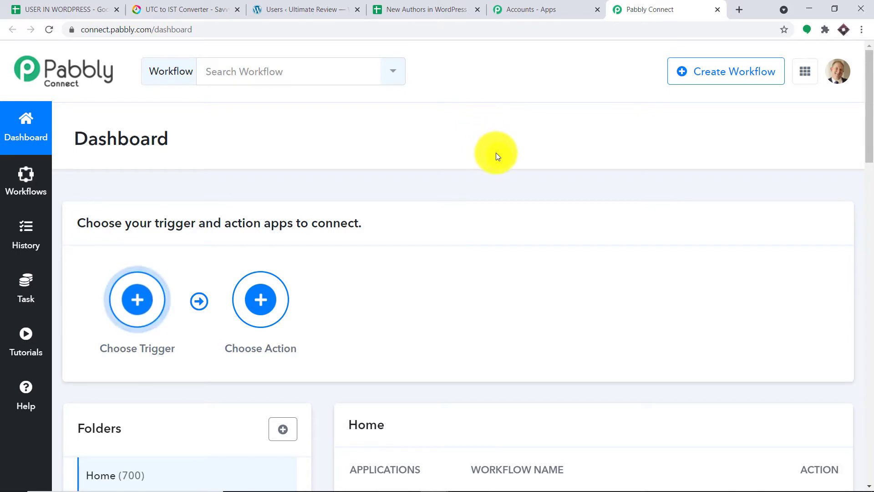
scroll(496, 152, down, 5)
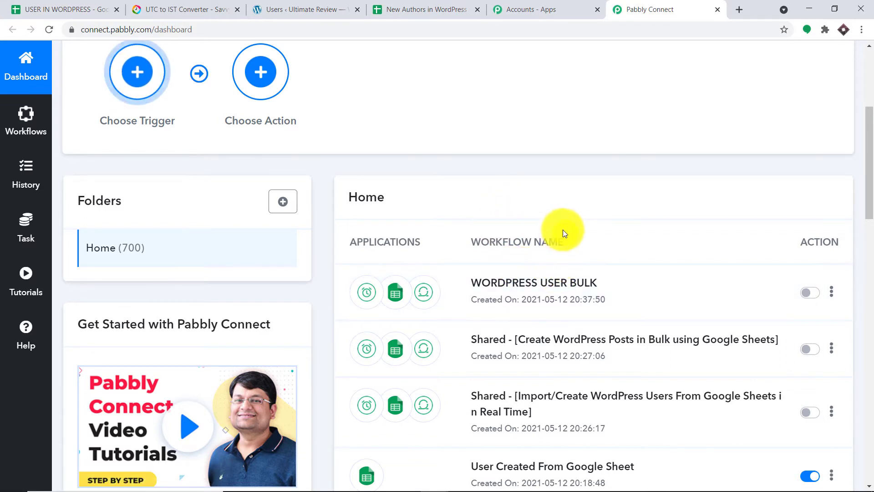
scroll(613, 180, up, 1)
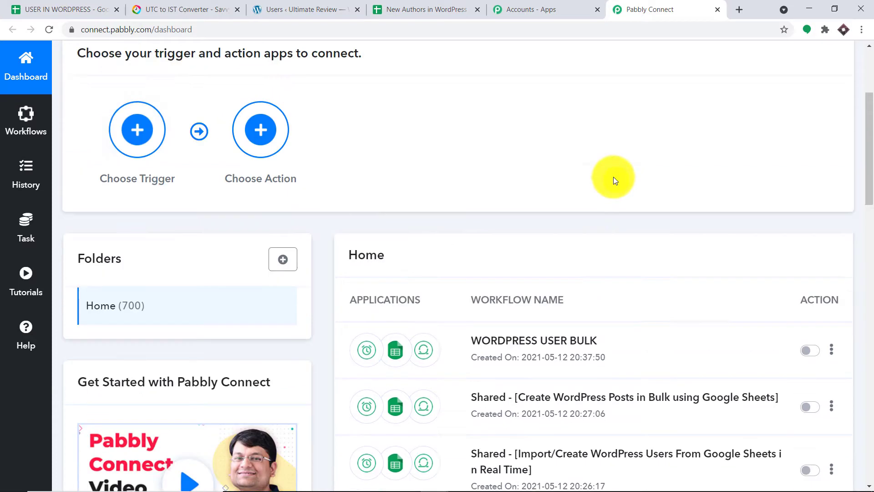
scroll(613, 180, up, 3)
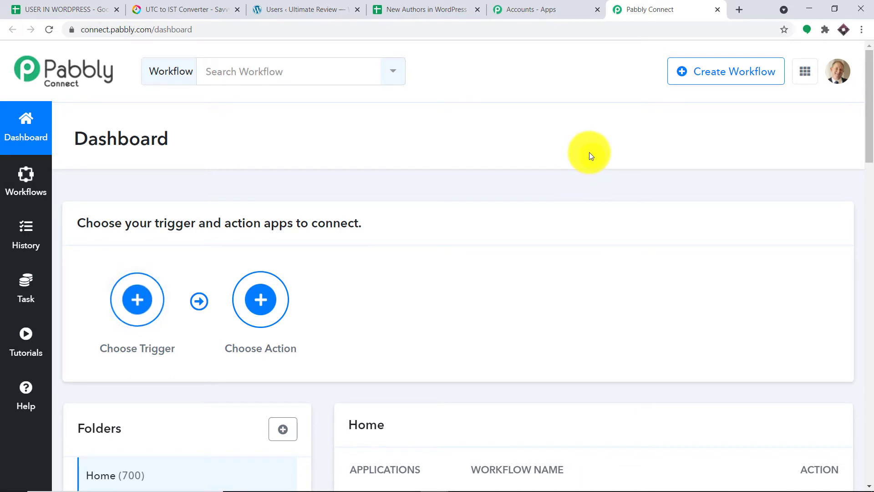
scroll(475, 398, down, 1)
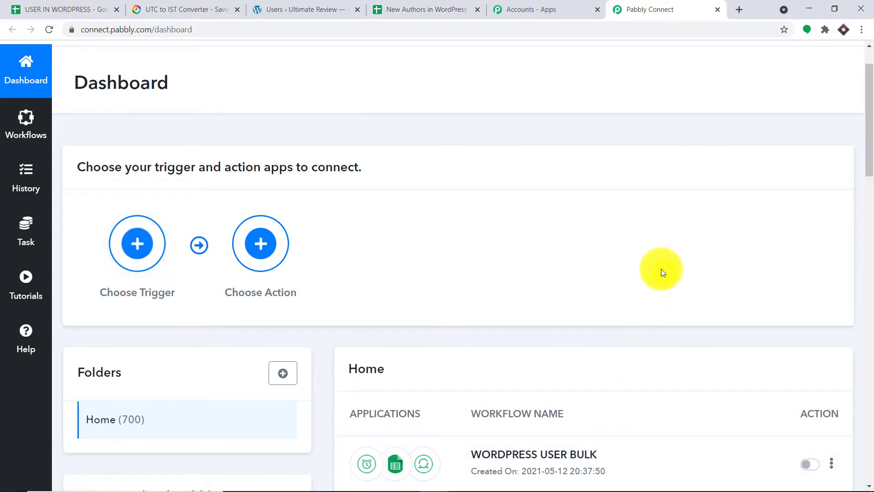
scroll(661, 268, up, 1)
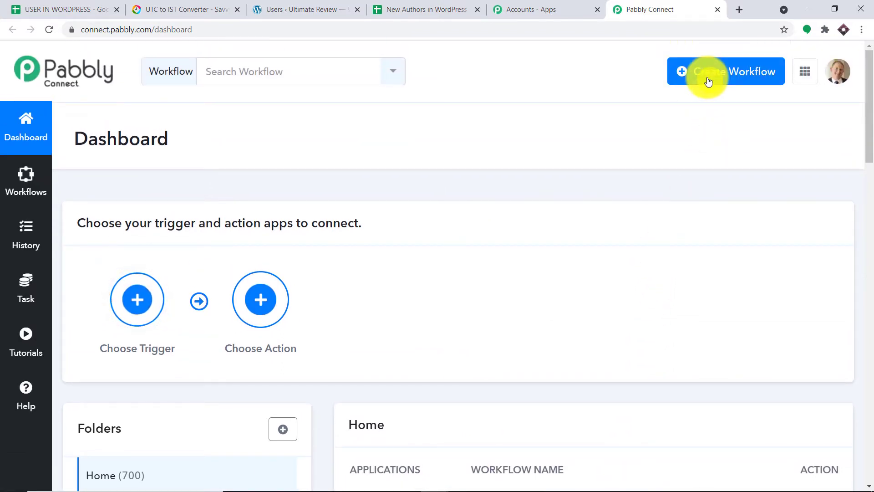
Create a workflow named 'Google Sheets Bulk Users To WordPress'
click(708, 81)
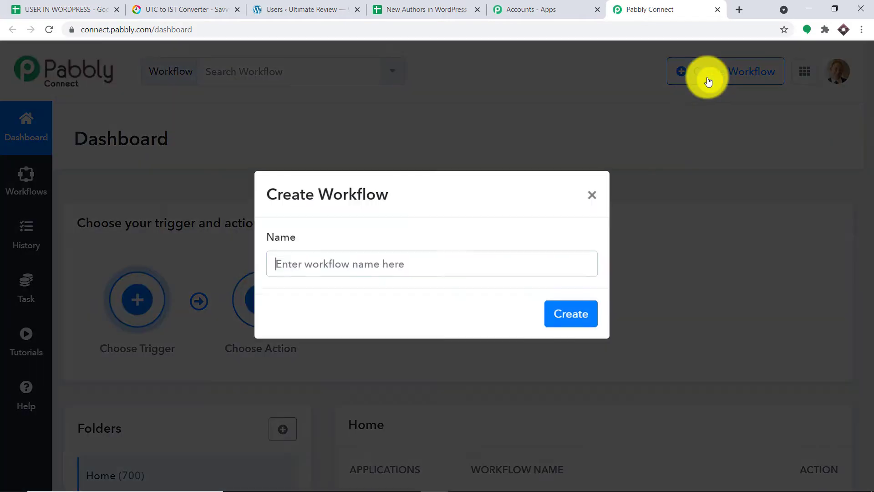
text(Google )
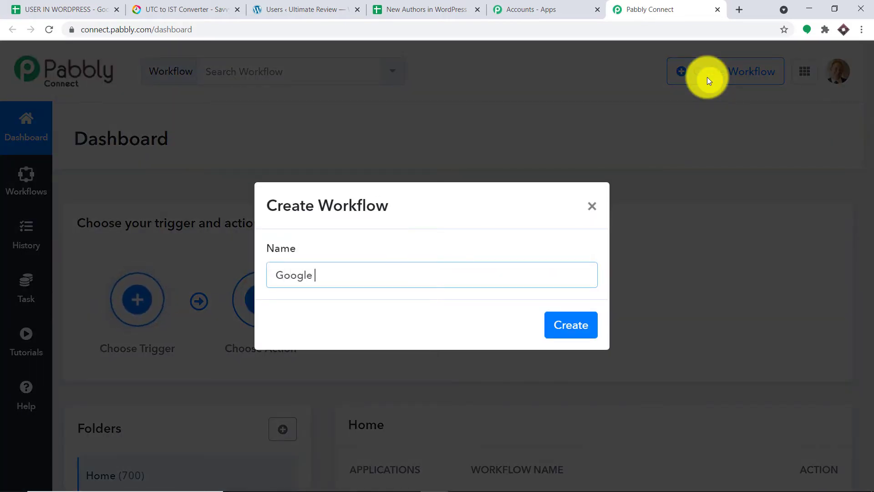
text(Sheets Bulk )
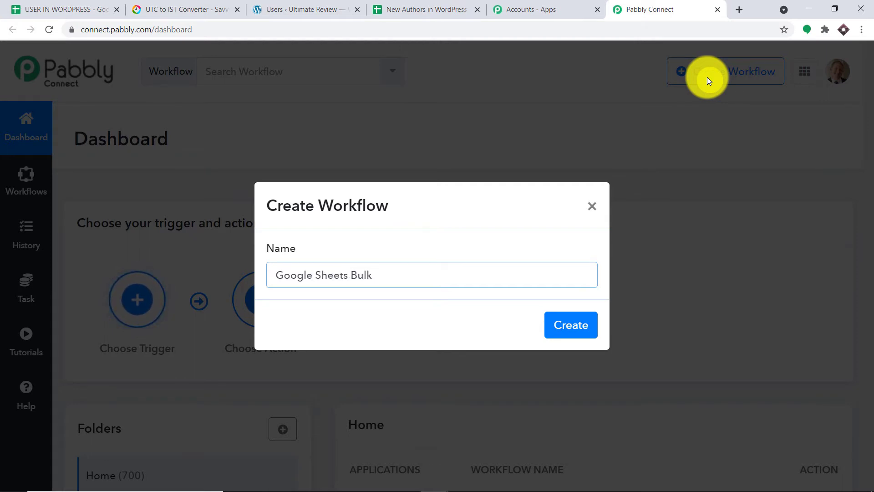
text(User)
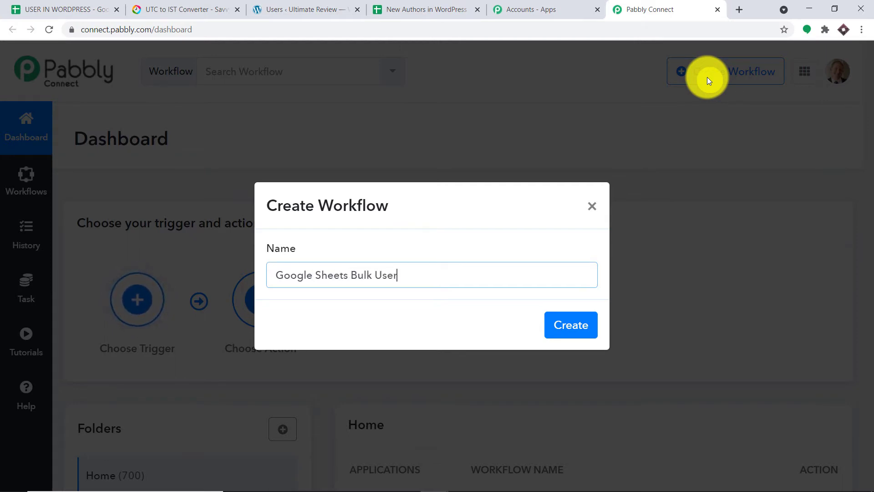
text(s T)
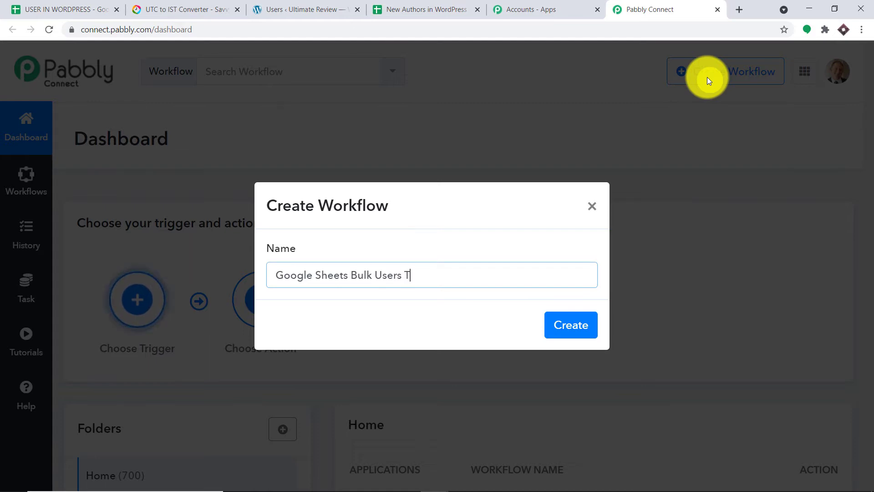
text(o WordPress)
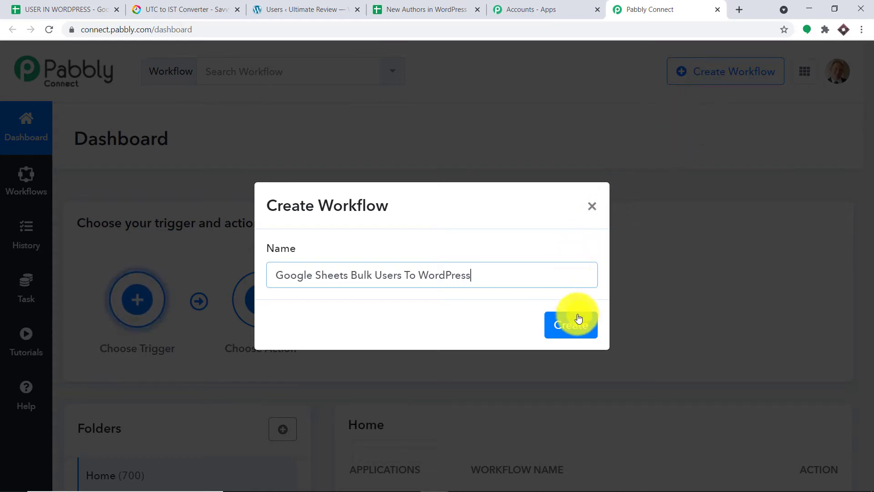
click(580, 325)
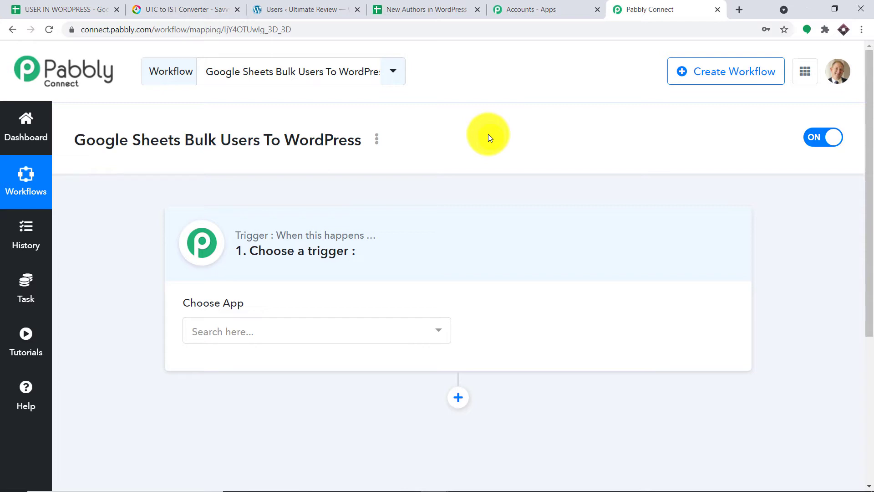
Search 'sc' among trigger apps and choose Schedule by Pabbly
click(331, 337)
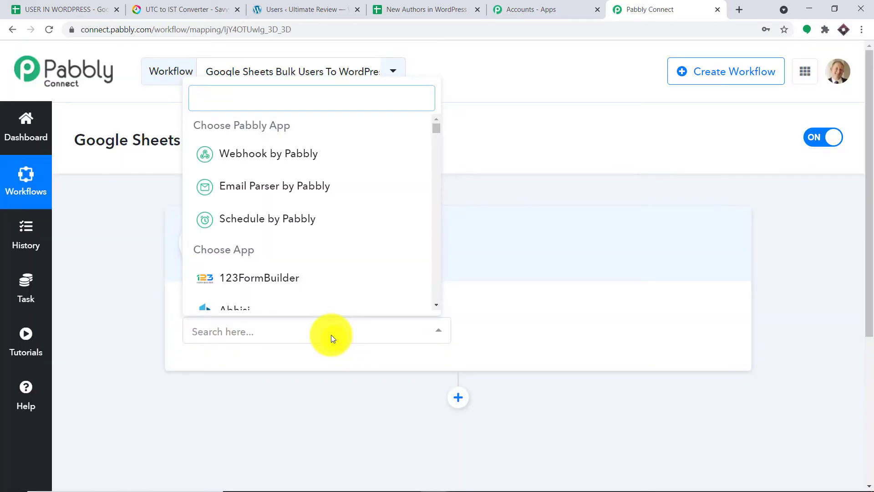
text(sc)
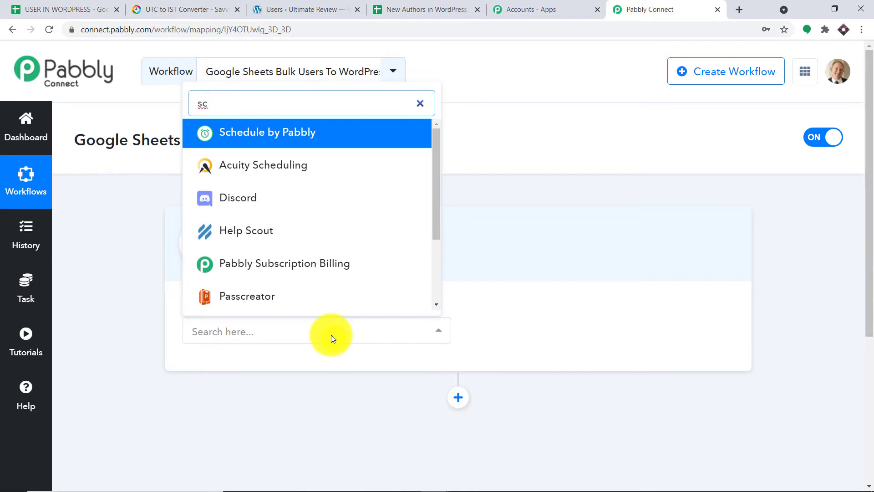
click(311, 134)
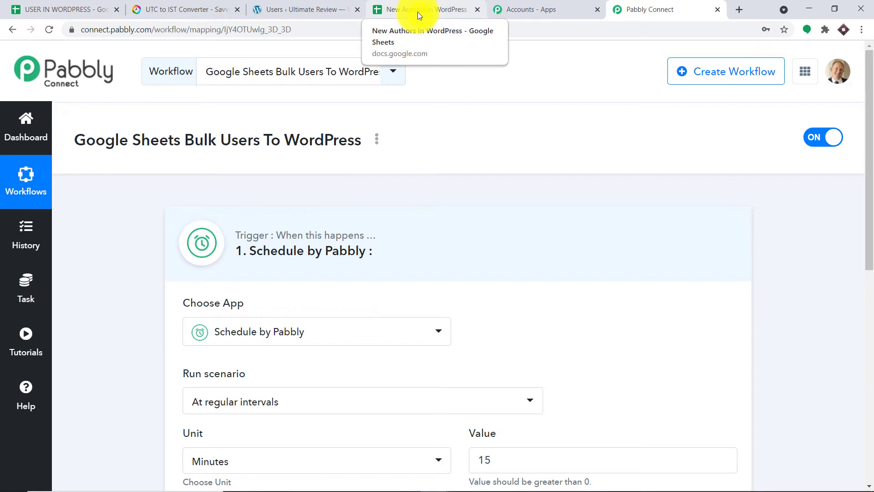
Set the Run scenario to Once for 12-05-2021, then consult the UTC to IST converter
scroll(405, 143, down, 3)
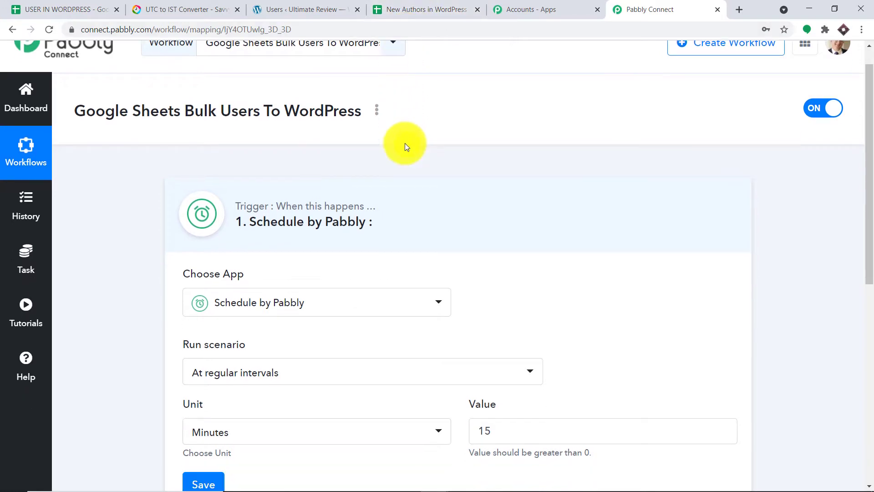
scroll(394, 197, down, 1)
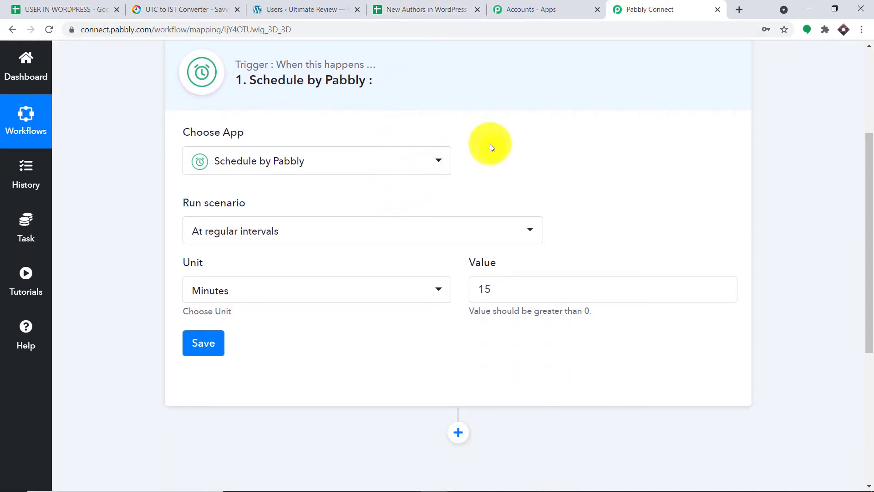
click(352, 233)
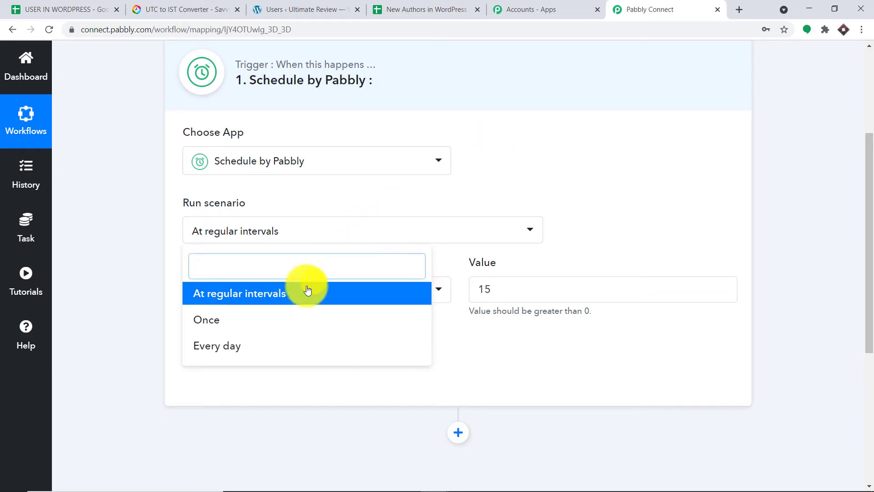
click(288, 321)
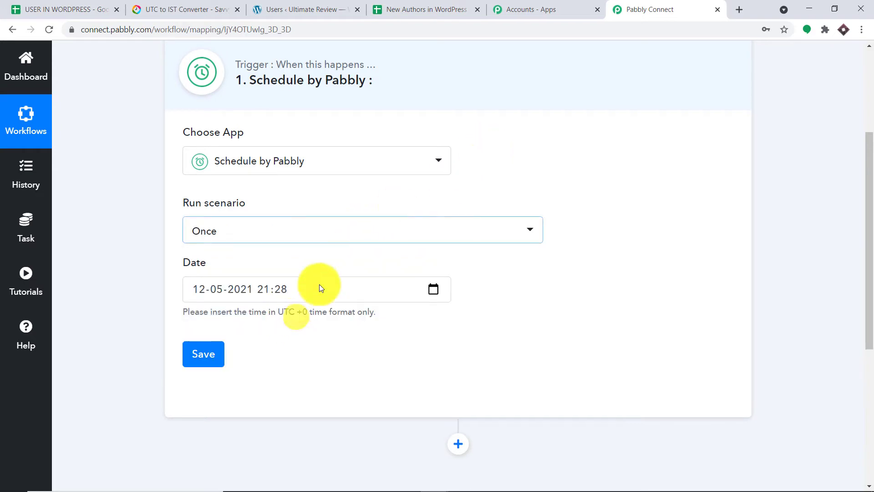
click(401, 240)
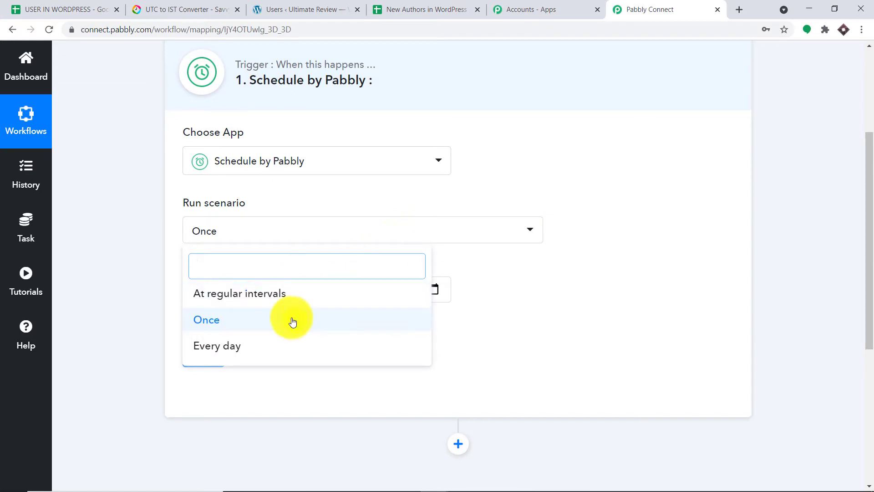
click(293, 321)
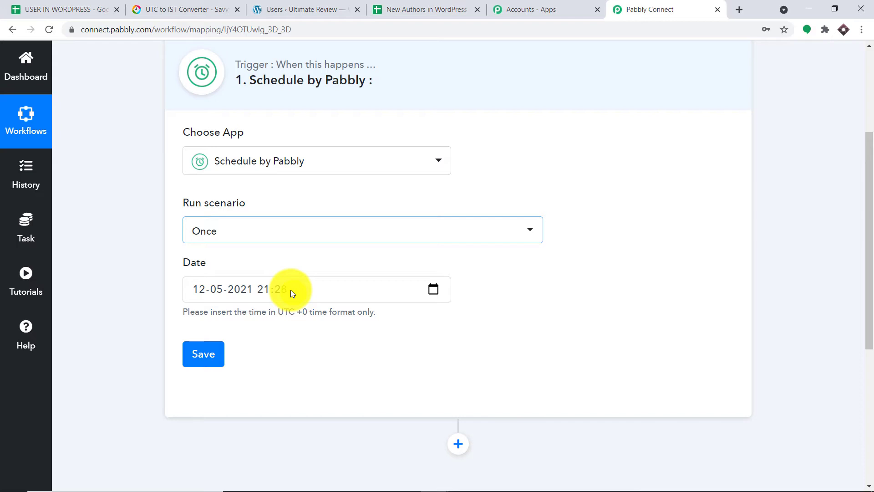
click(210, 9)
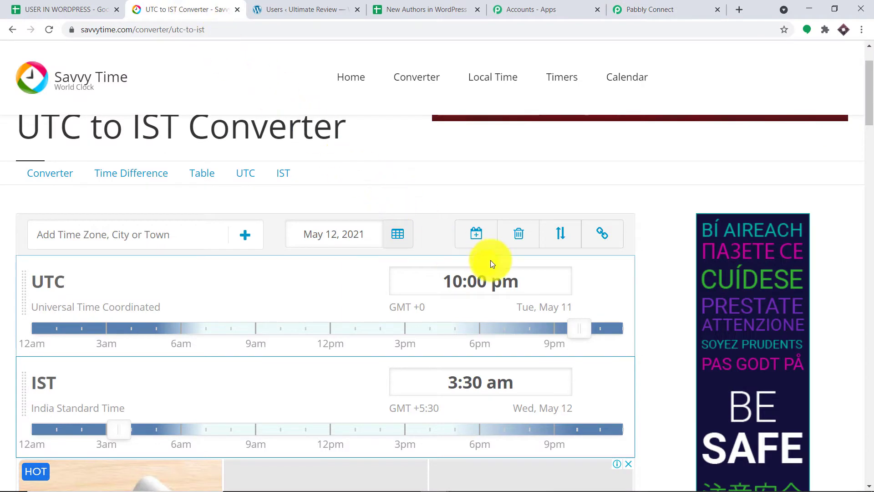
Convert 4:00 am IST on Wed, May 12 to 10:30 pm UTC in Savvy Time
scroll(491, 264, down, 2)
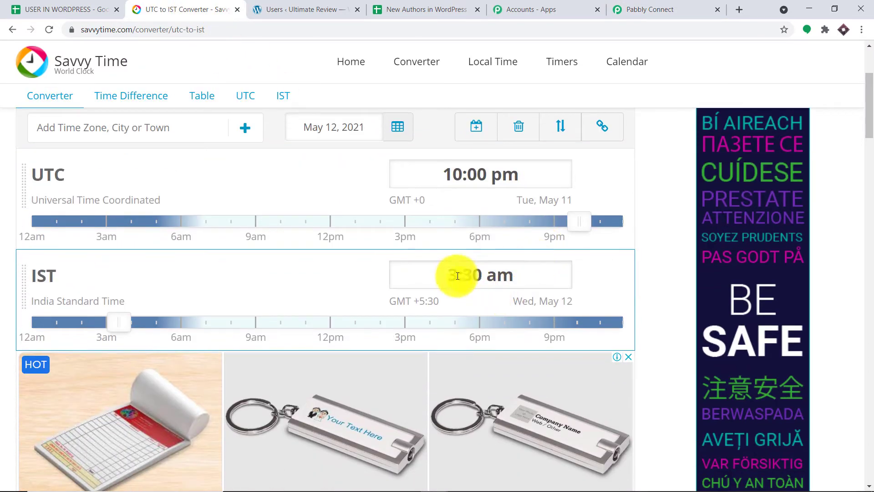
click(49, 30)
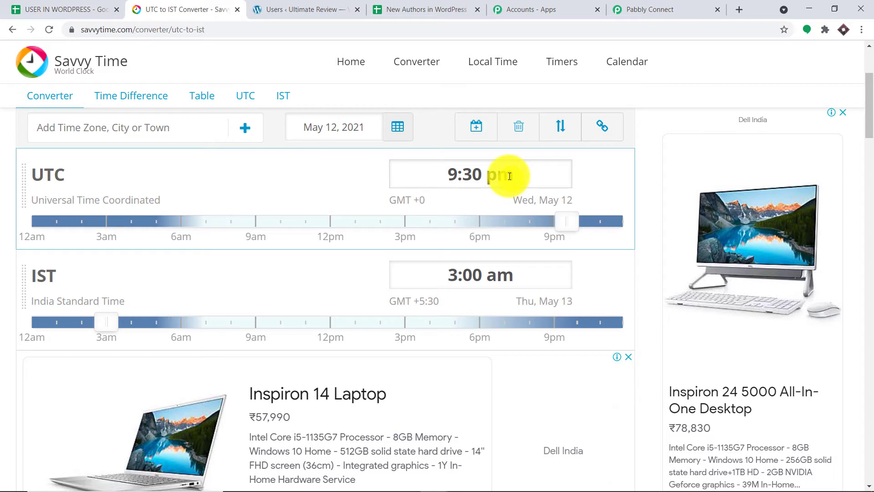
click(458, 274)
click(458, 273)
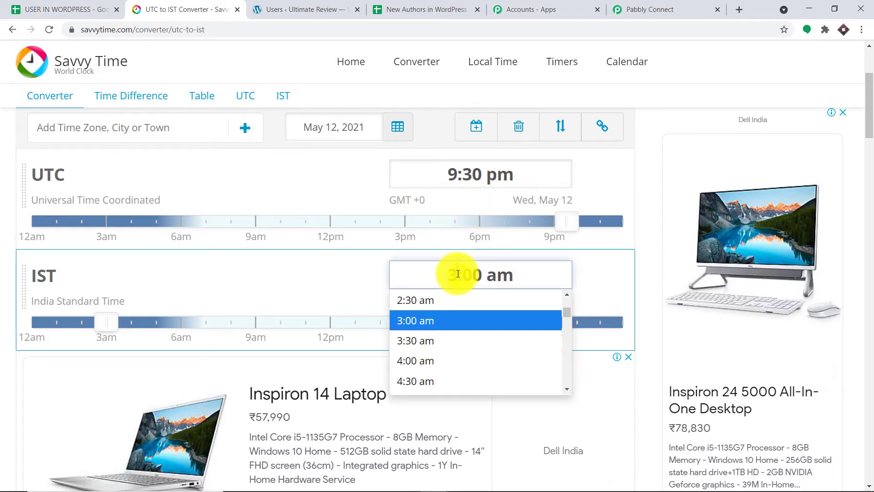
key(BackSpace)
text(4)
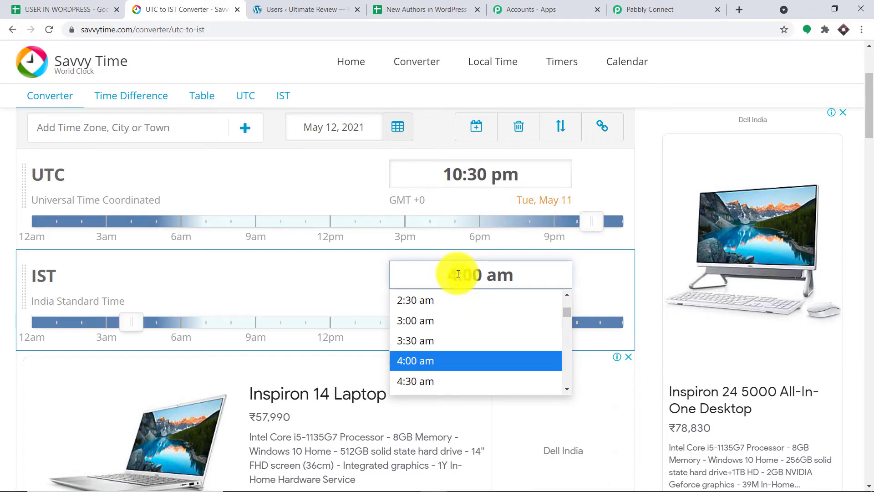
click(645, 142)
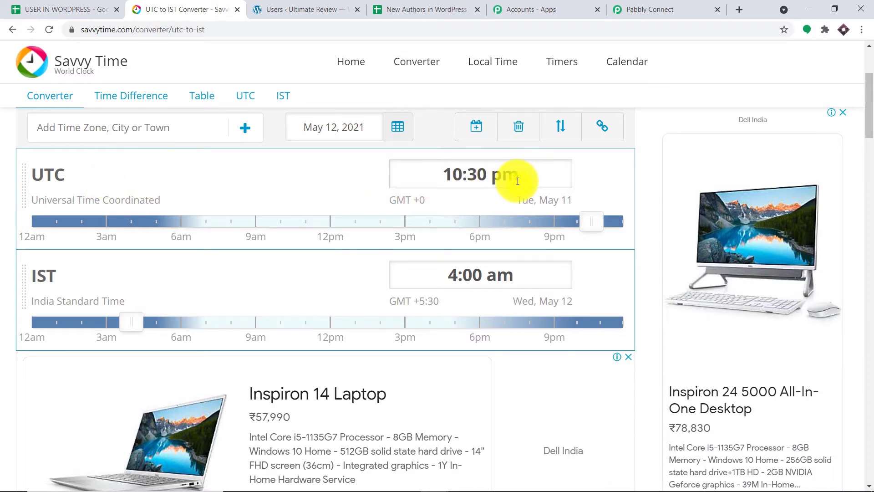
click(647, 9)
click(270, 291)
click(261, 289)
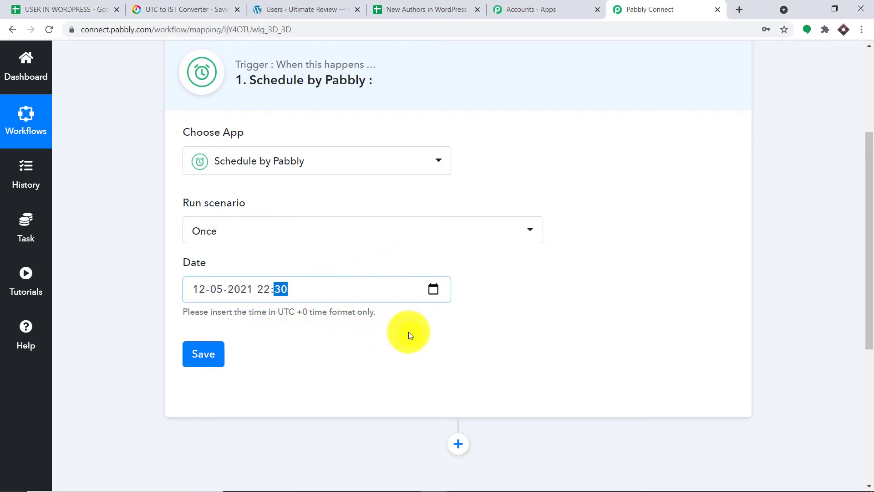
click(396, 345)
click(196, 357)
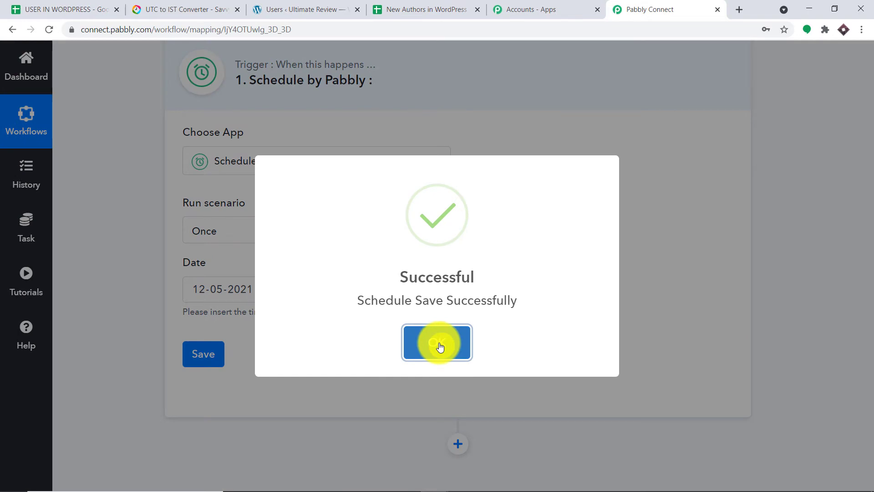
click(437, 342)
scroll(561, 223, down, 1)
scroll(561, 222, up, 1)
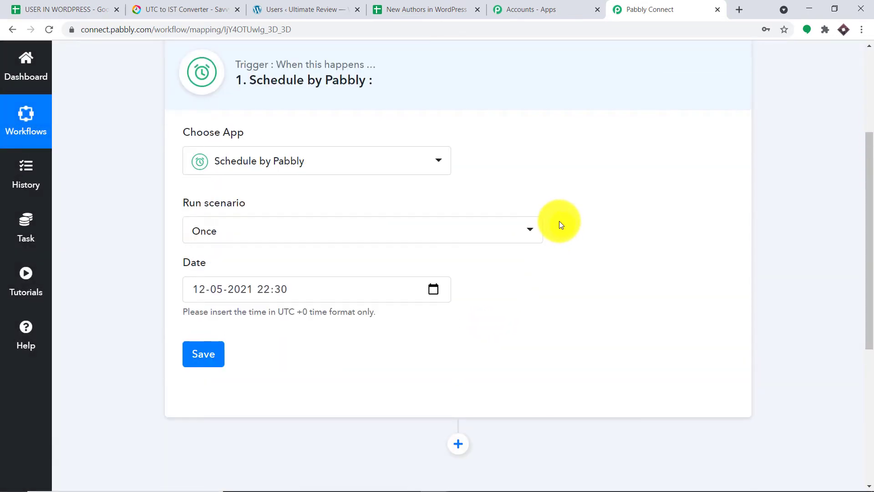
click(424, 6)
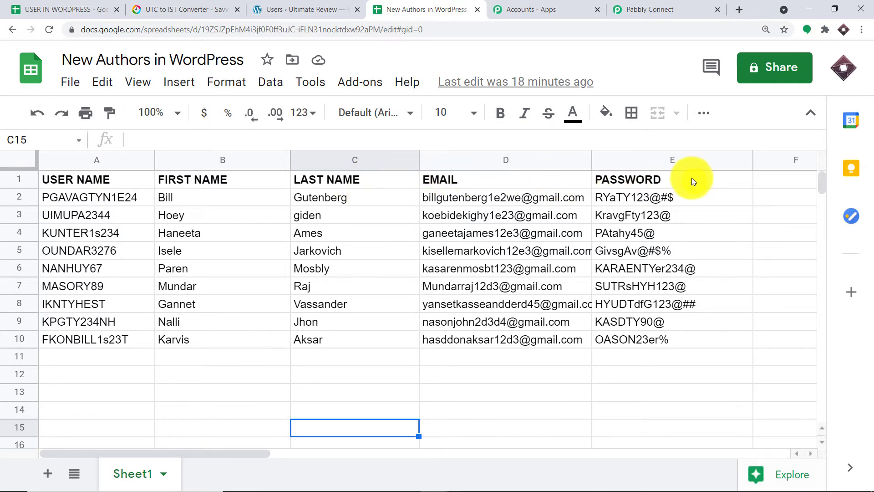
Review the USER IN WORDPRESS and New Authors in WordPress sheets, then return to Pabbly Connect
click(12, 5)
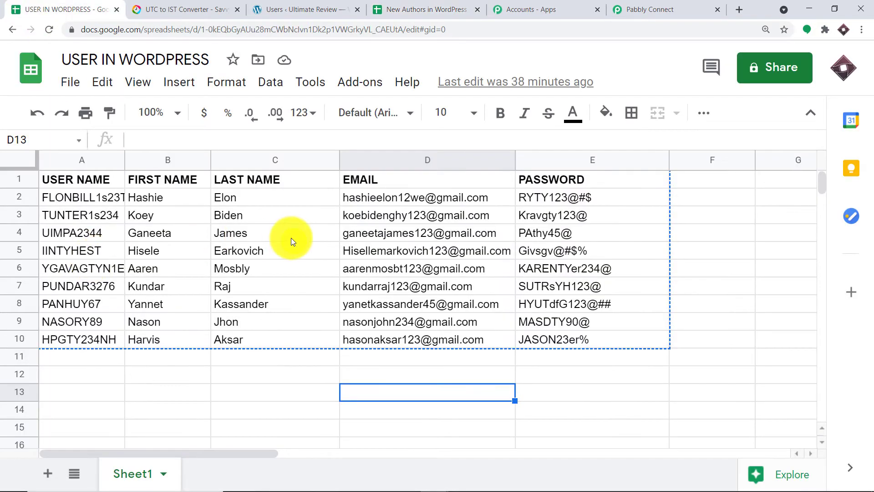
click(405, 9)
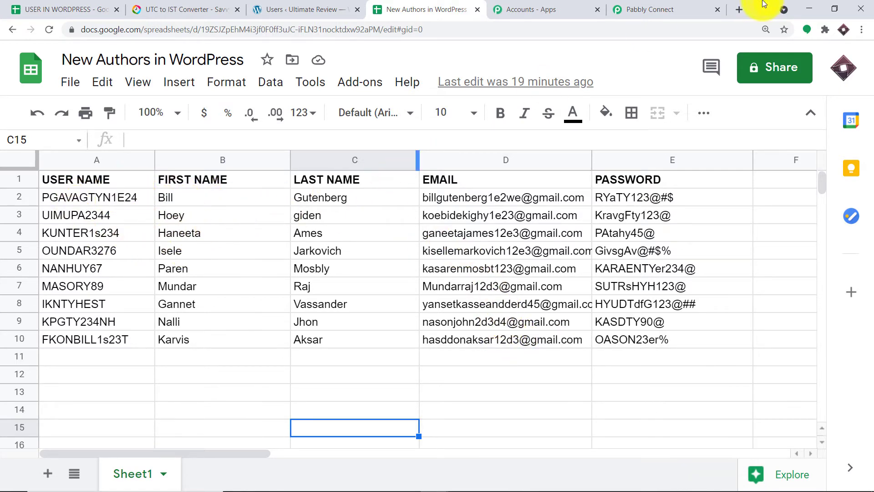
click(668, 4)
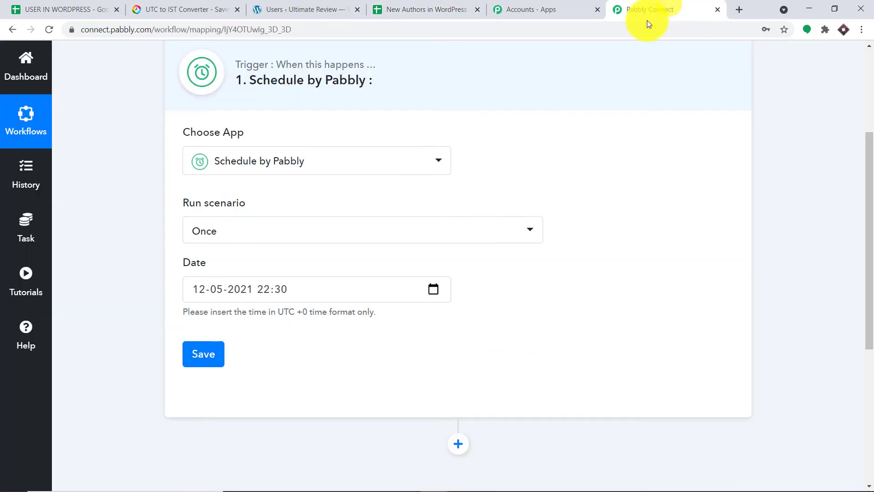
Add a new action step after the trigger and choose Google Sheets as its app
scroll(511, 278, down, 4)
click(455, 281)
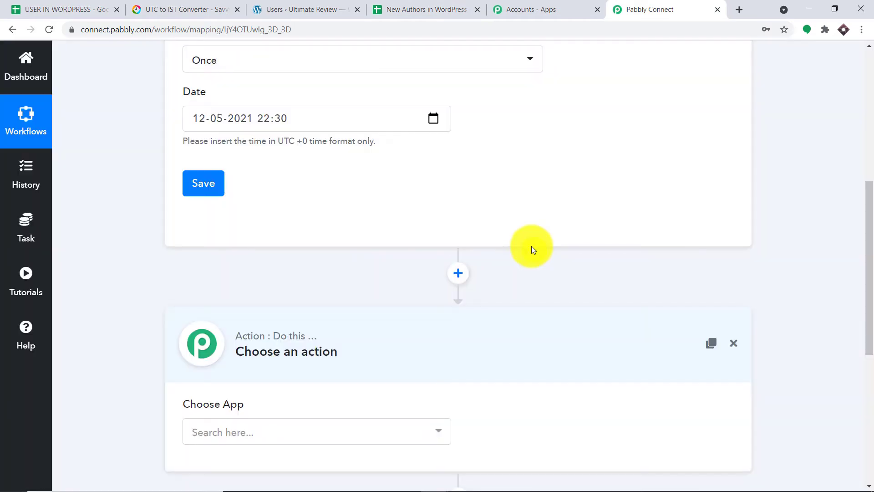
scroll(524, 254, down, 3)
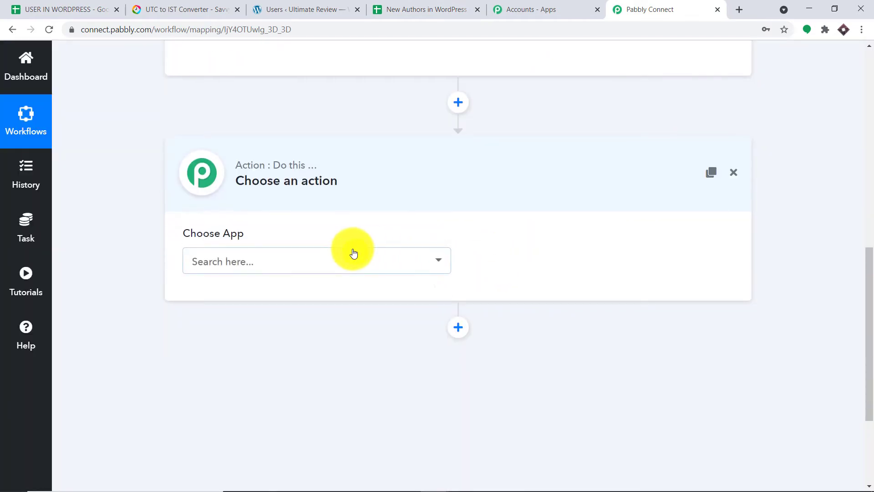
click(353, 253)
text(google sheet)
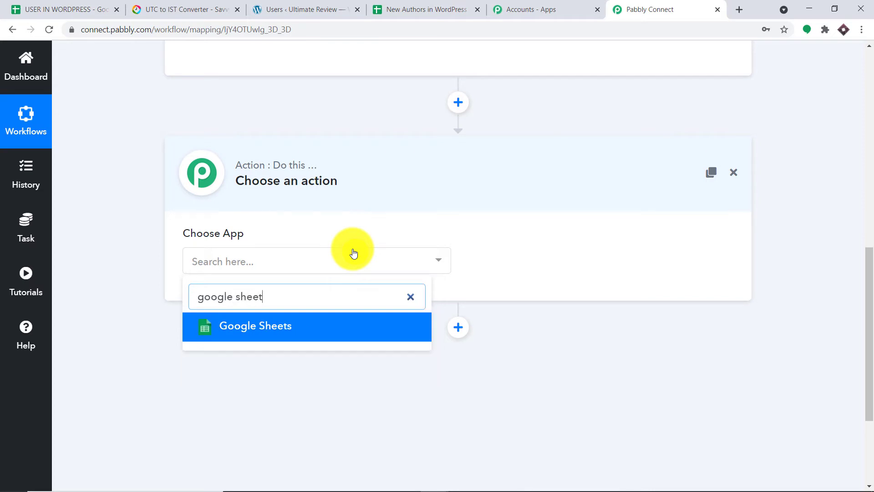
click(301, 325)
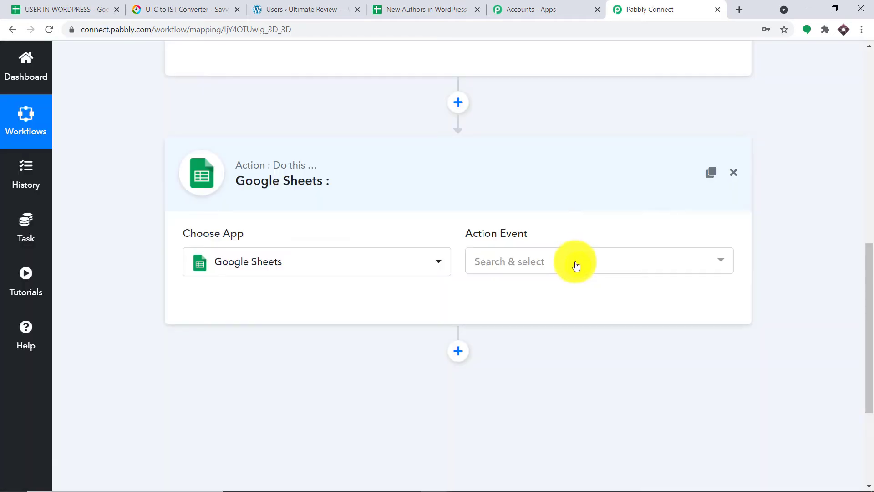
Set the Google Sheets action event to Get Row(s)
click(576, 262)
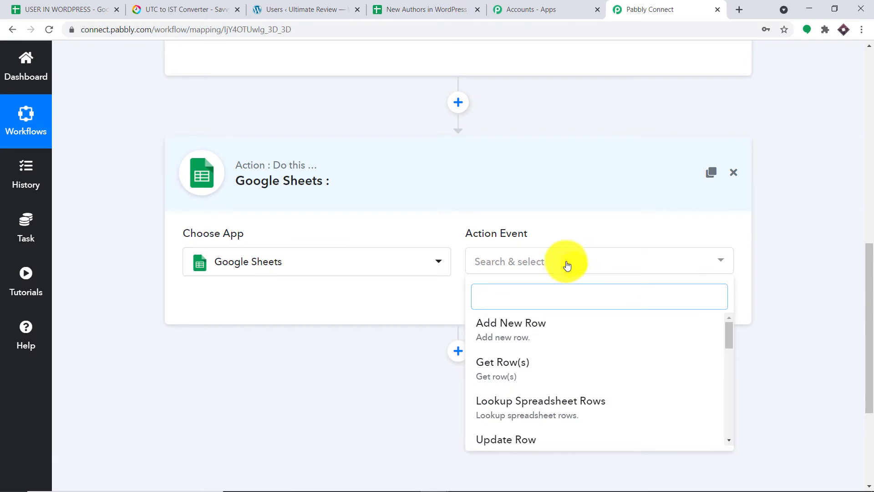
click(524, 367)
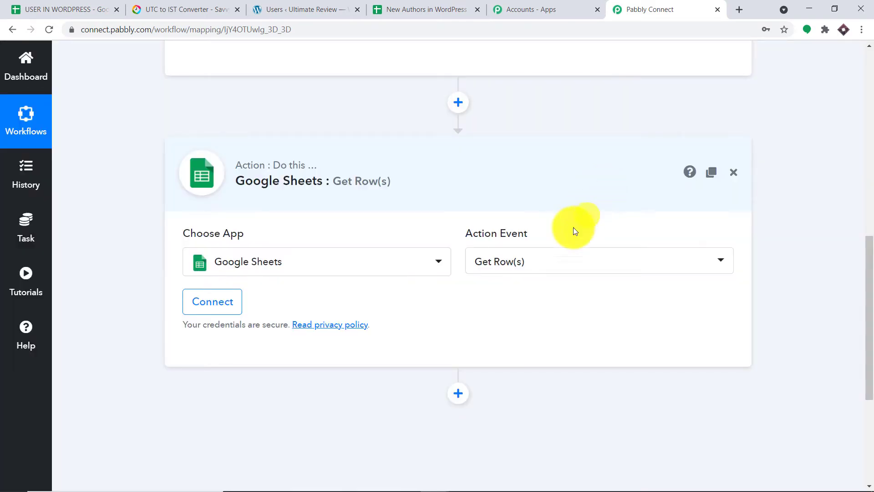
click(563, 268)
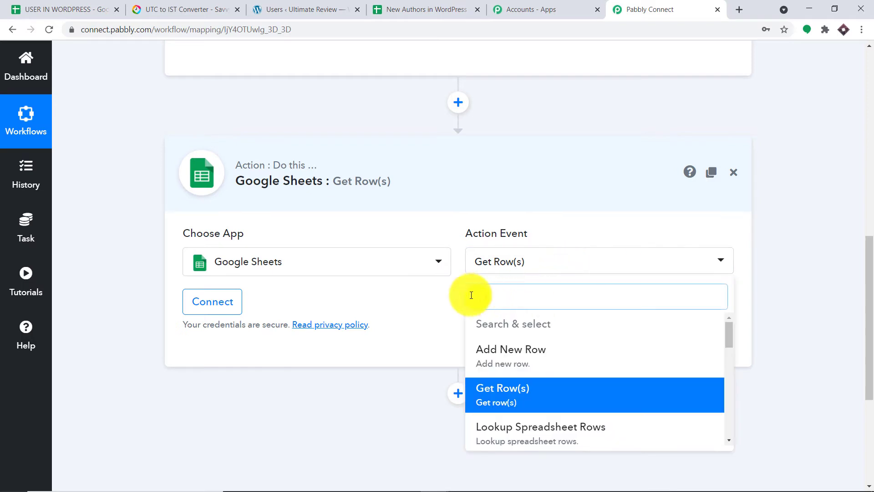
click(442, 304)
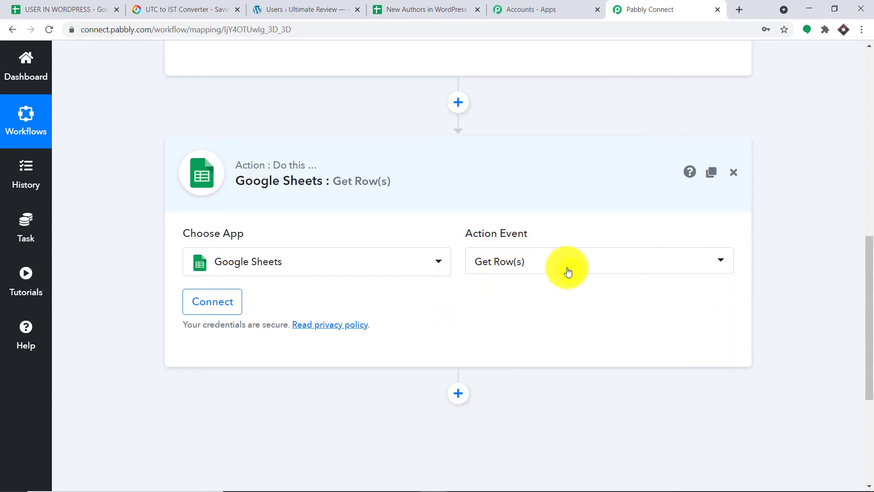
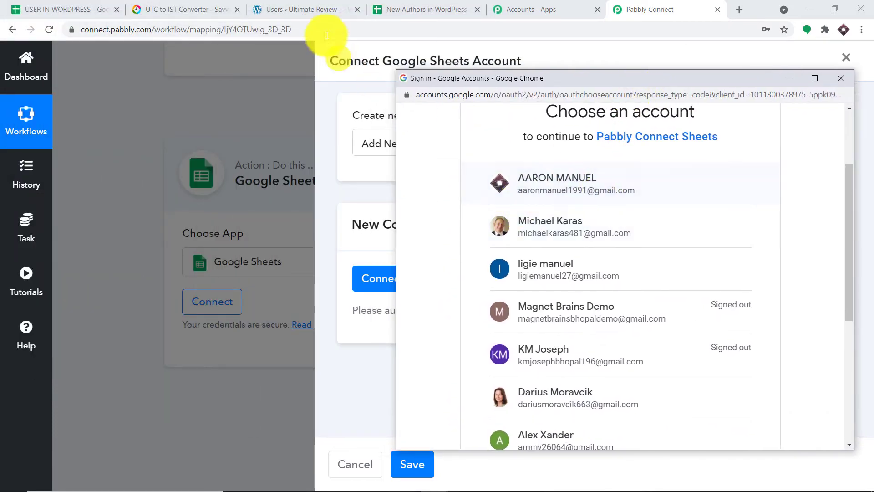
Grant the chosen Google account access to Google Sheets and dismiss the Authorization Successful dialog
click(580, 178)
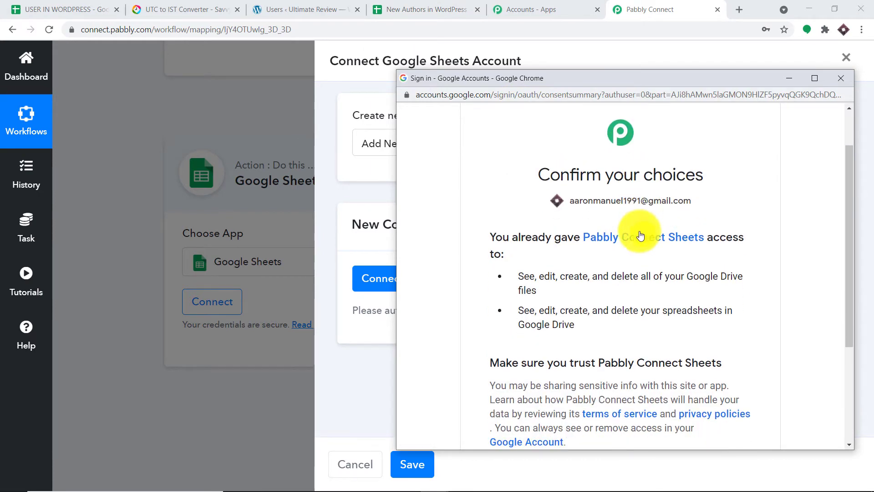
scroll(641, 236, down, 4)
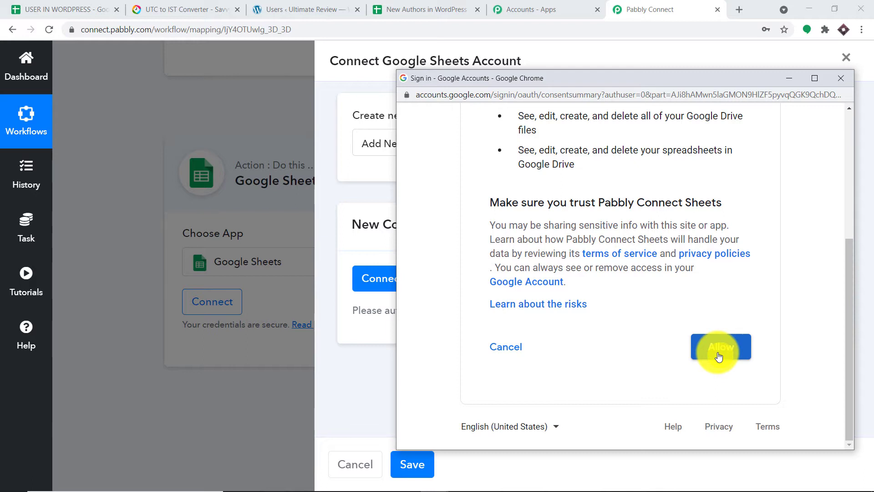
click(719, 356)
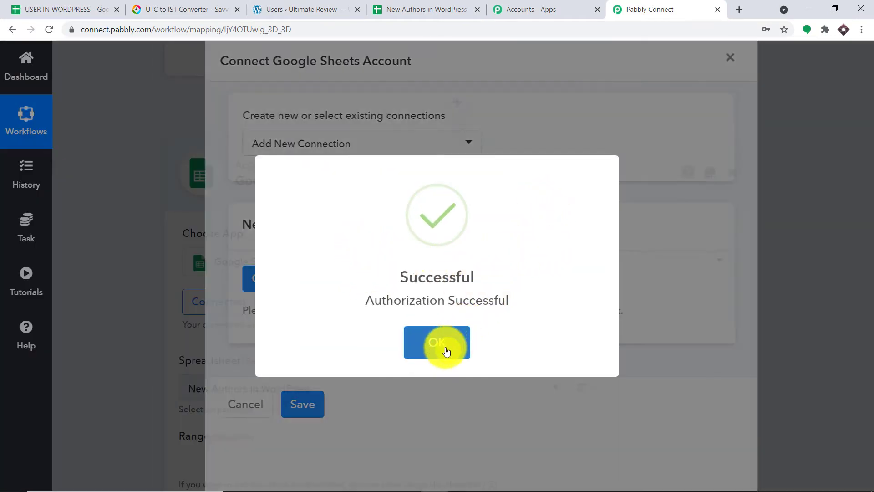
click(446, 347)
Choose New Authors in WordPress as the source spreadsheet after checking it in its tab
scroll(426, 220, down, 1)
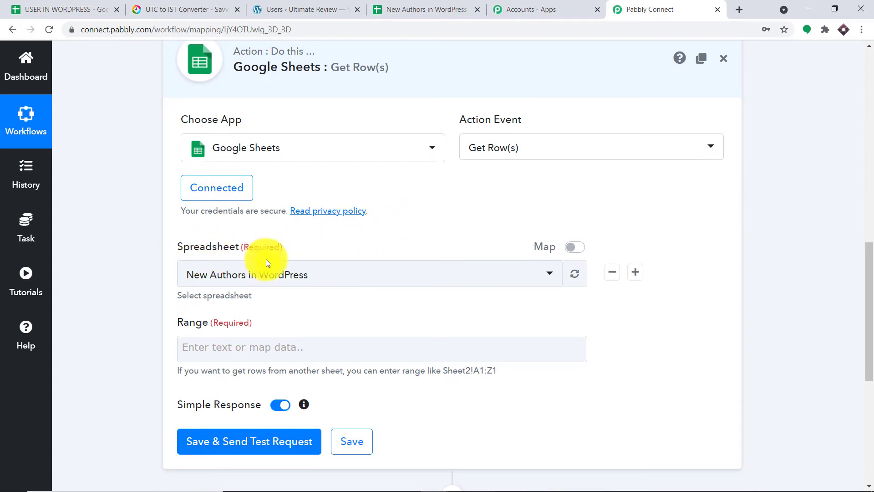
click(294, 277)
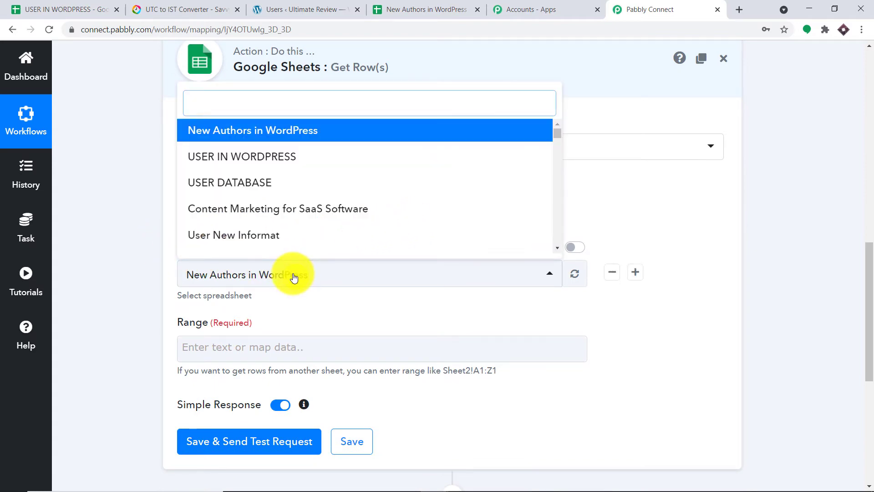
click(445, 7)
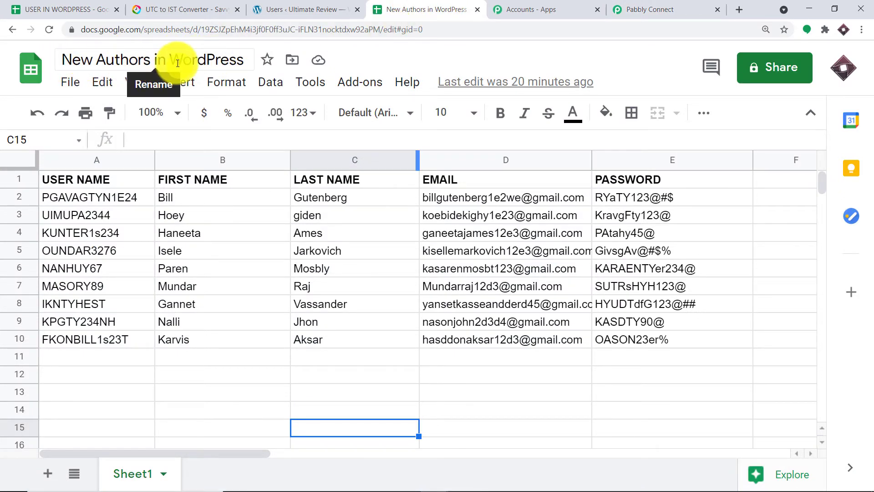
click(631, 9)
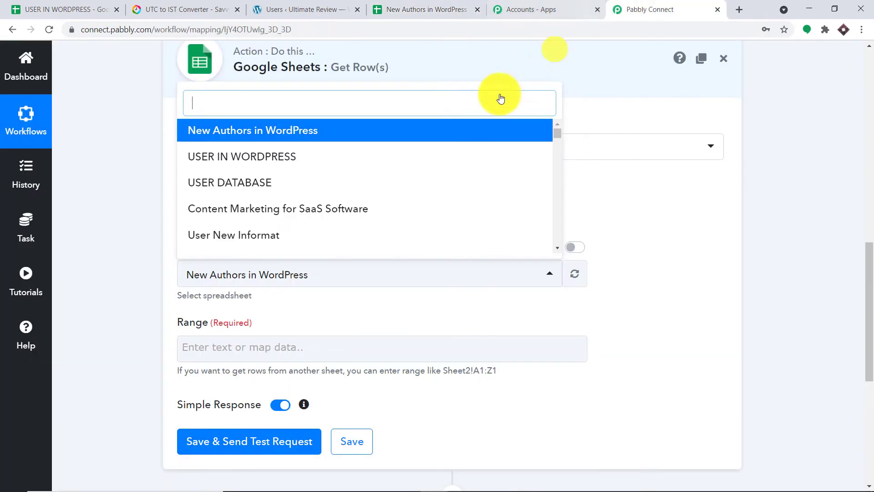
click(283, 136)
Select the data rows A2:E10 in the New Authors in WordPress sheet
scroll(710, 211, down, 1)
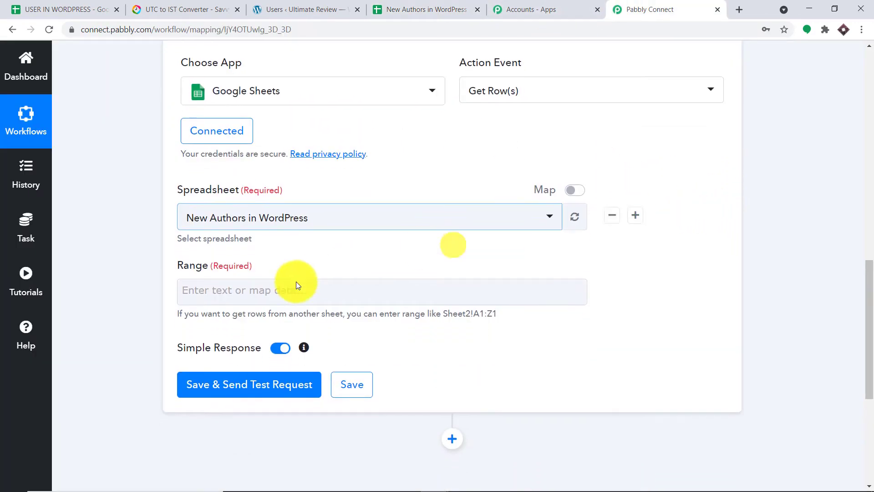
click(250, 290)
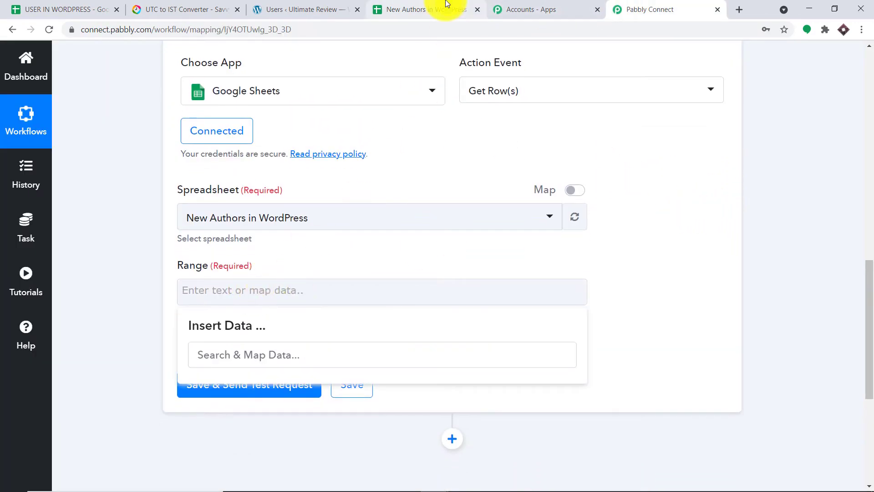
click(445, 8)
drag(713, 343, 57, 198)
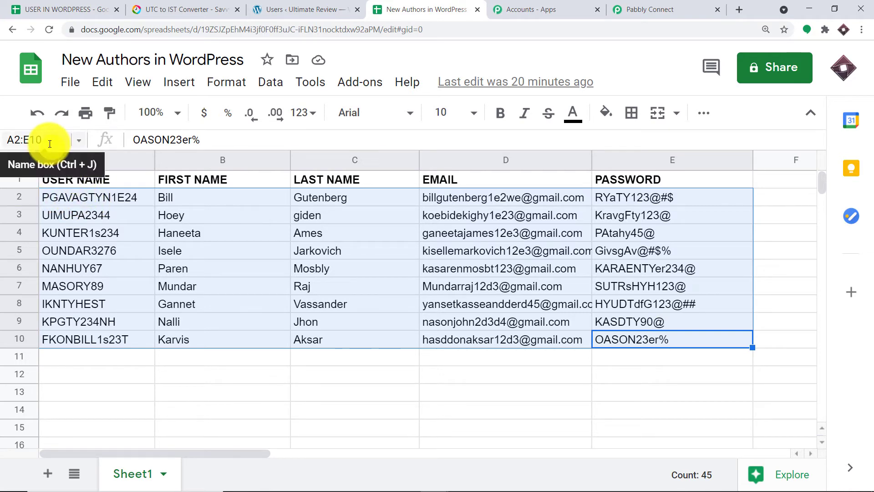
Copy the A2:E10 range reference from the sheet's Name box
click(12, 139)
right_click(18, 139)
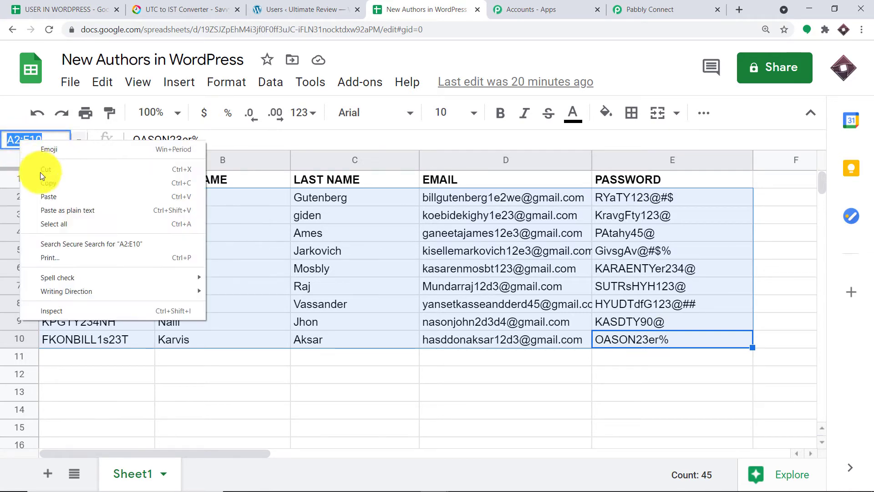
click(44, 181)
Paste A2:E10 into the Get Row(s) Range field and send a test request
click(663, 7)
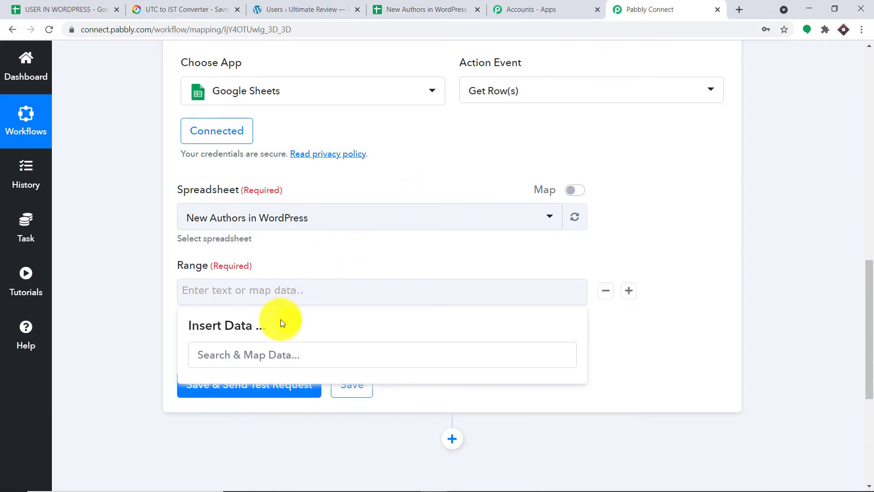
key(ctrl+v)
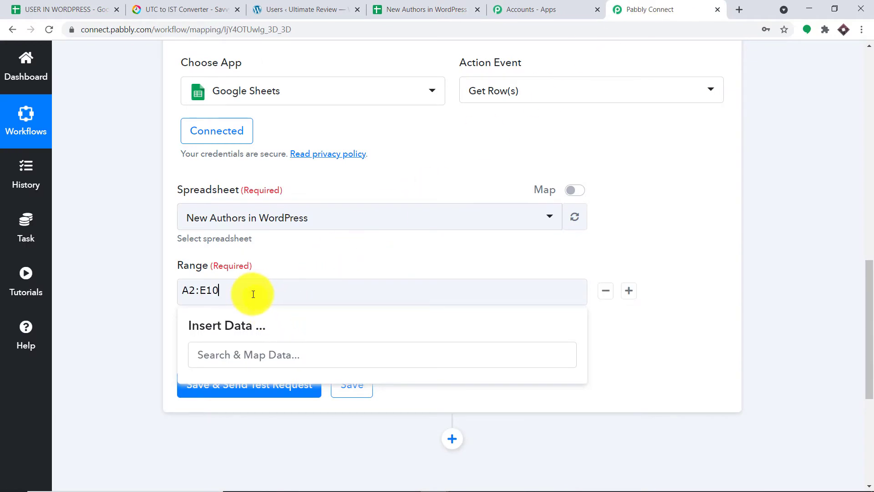
click(668, 144)
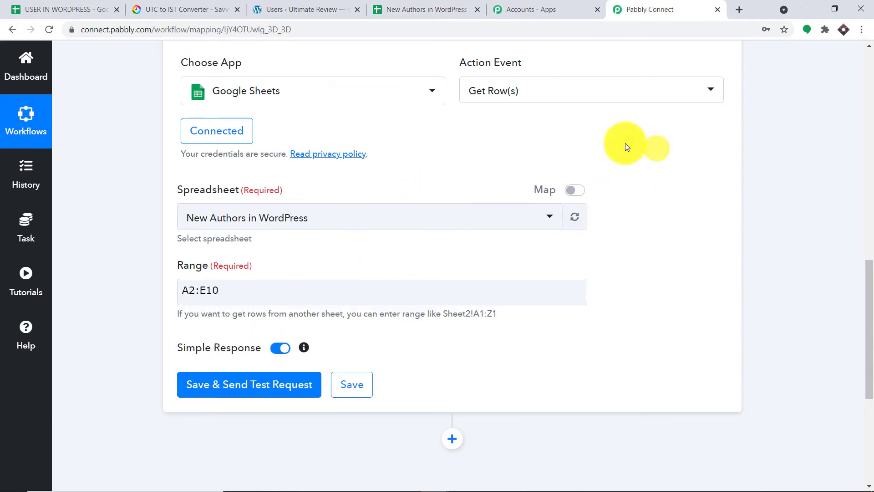
click(282, 385)
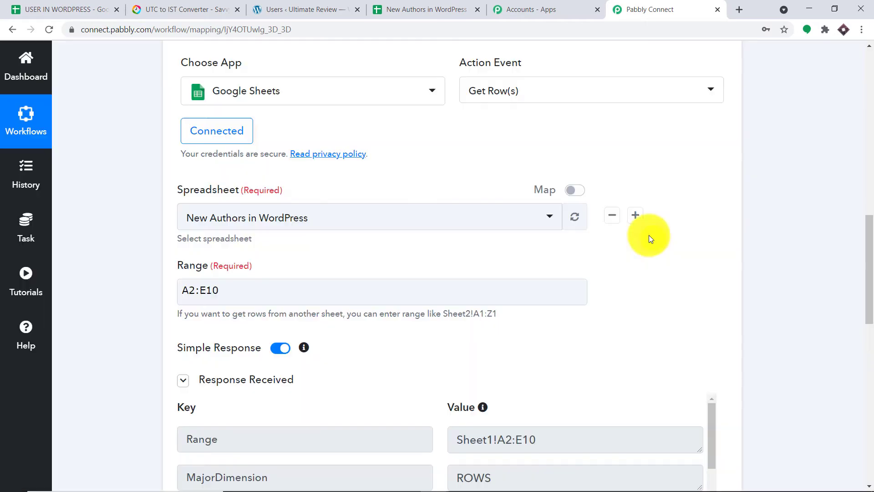
Compare the first returned row's user name, first name, last name and password with sheet row 2
drag(869, 262, 868, 345)
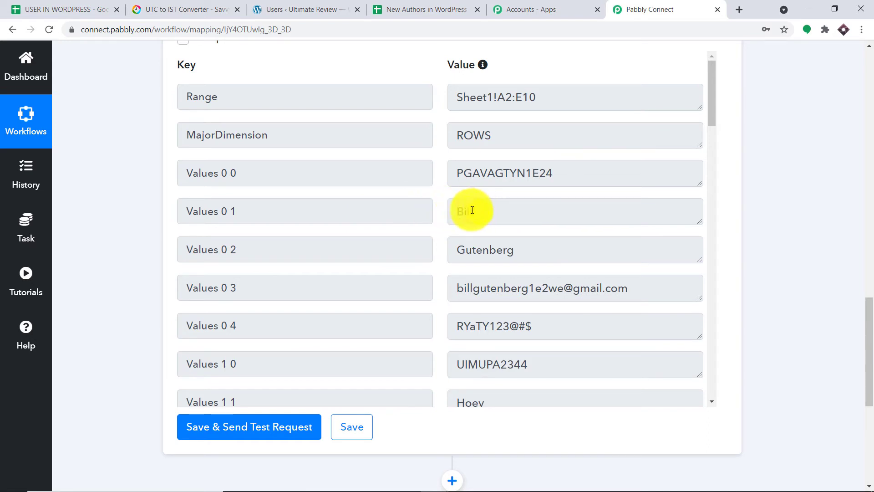
drag(566, 173, 455, 172)
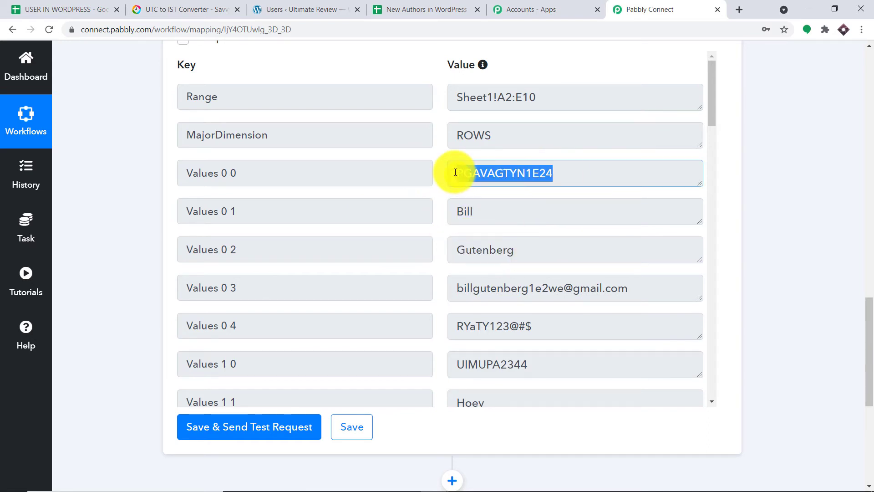
click(409, 9)
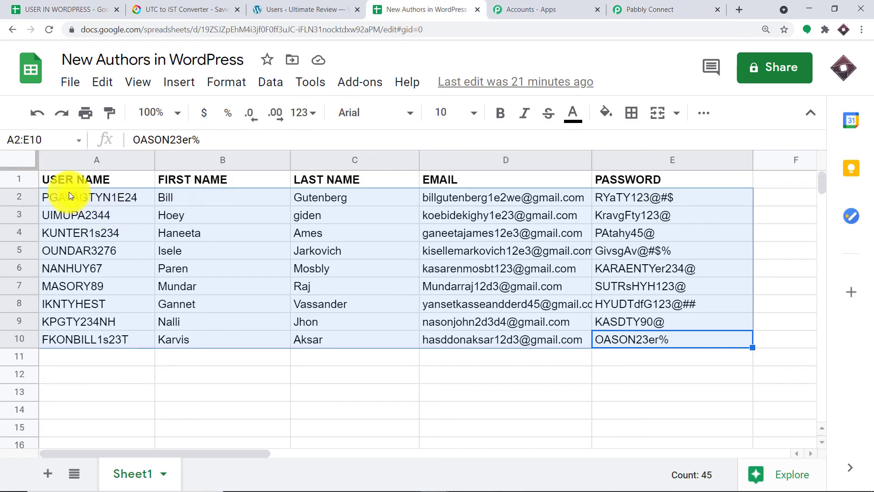
click(69, 192)
click(188, 193)
click(322, 201)
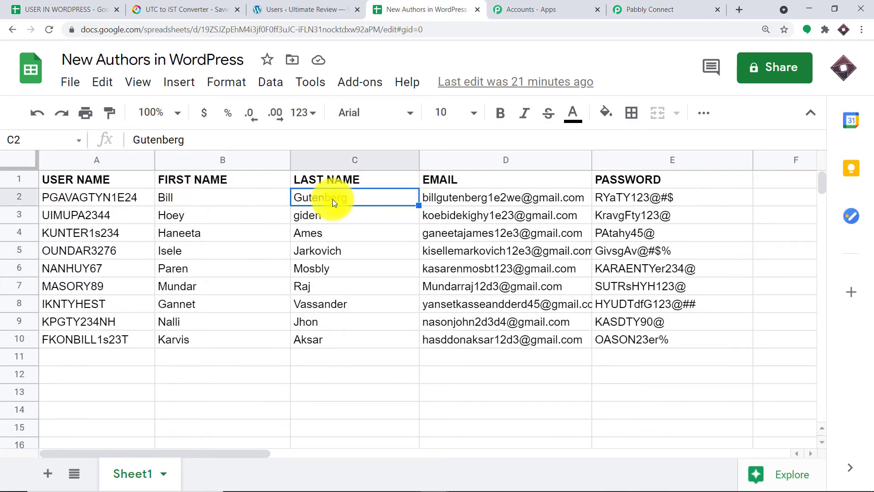
click(649, 10)
click(496, 180)
click(484, 216)
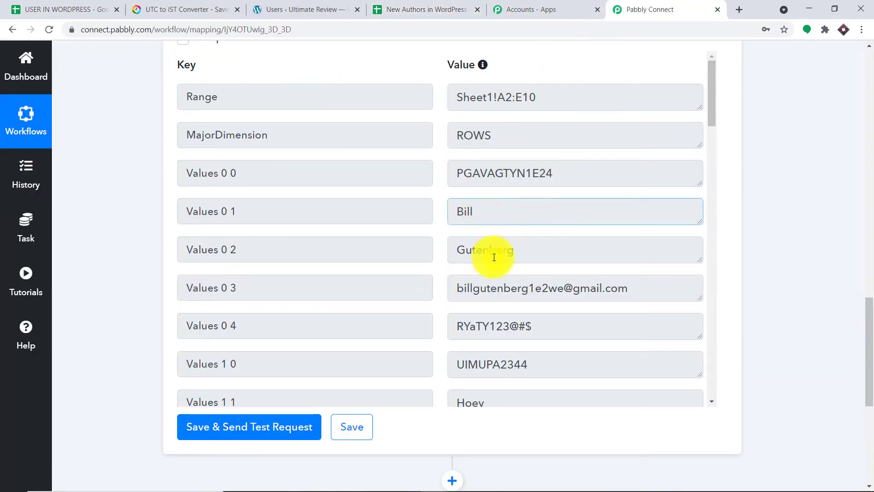
scroll(501, 282, down, 1)
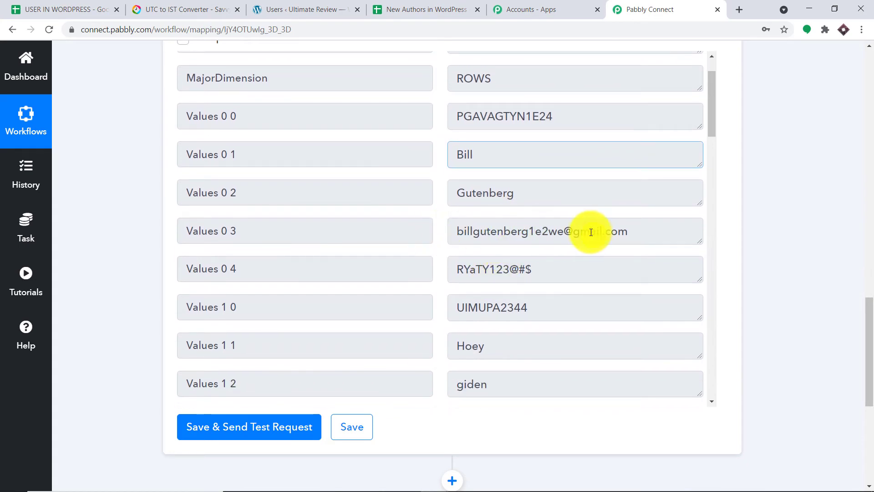
drag(533, 269, 455, 266)
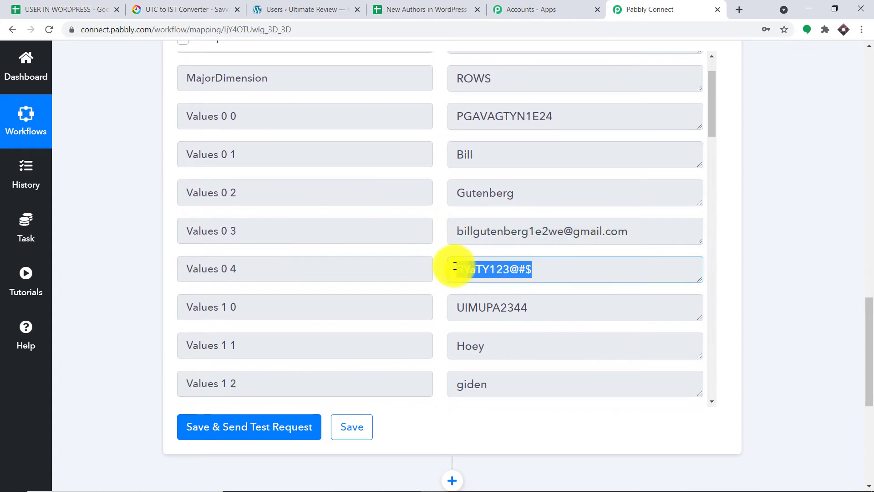
scroll(499, 304, down, 1)
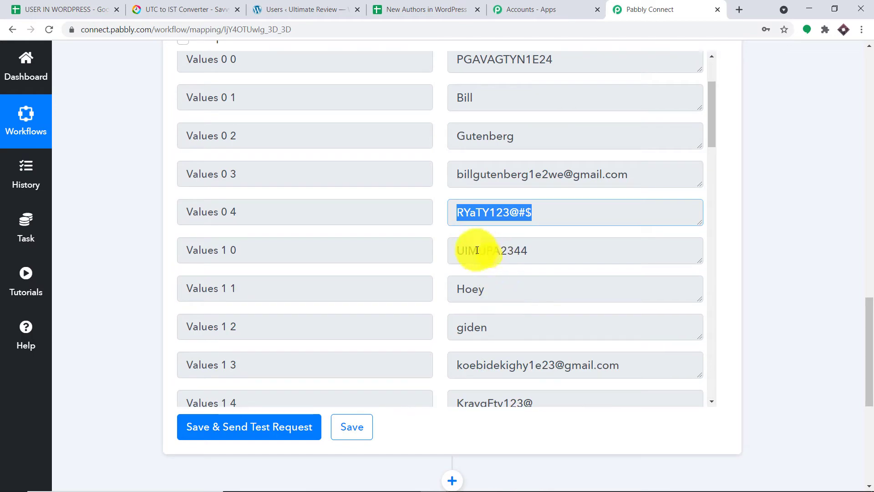
Compare the second and third returned rows' user names and first names with the sheet
drag(527, 248, 433, 234)
click(428, 9)
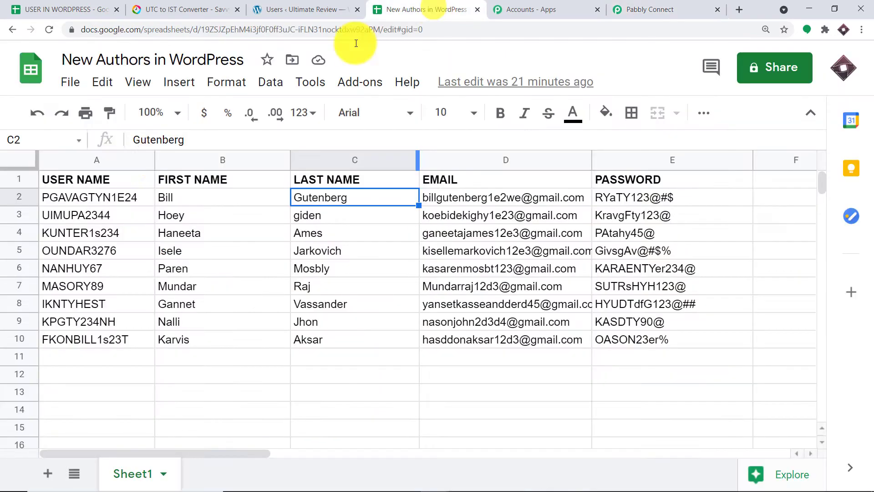
click(92, 213)
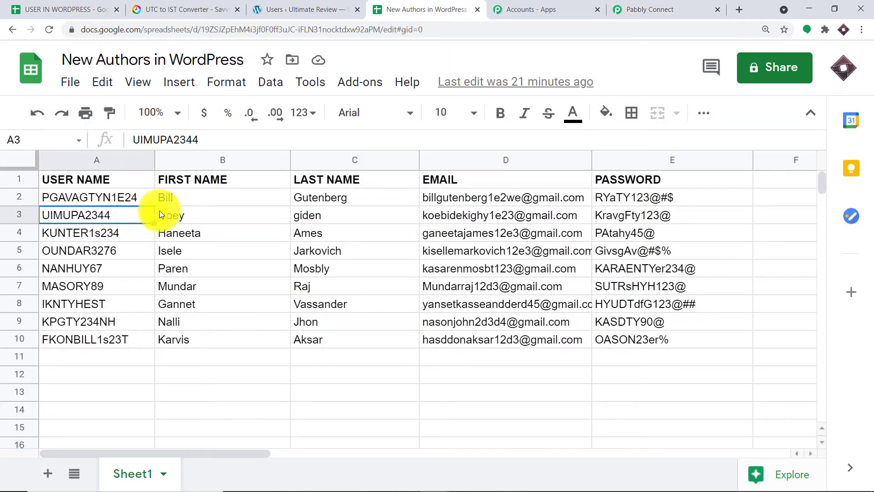
click(182, 218)
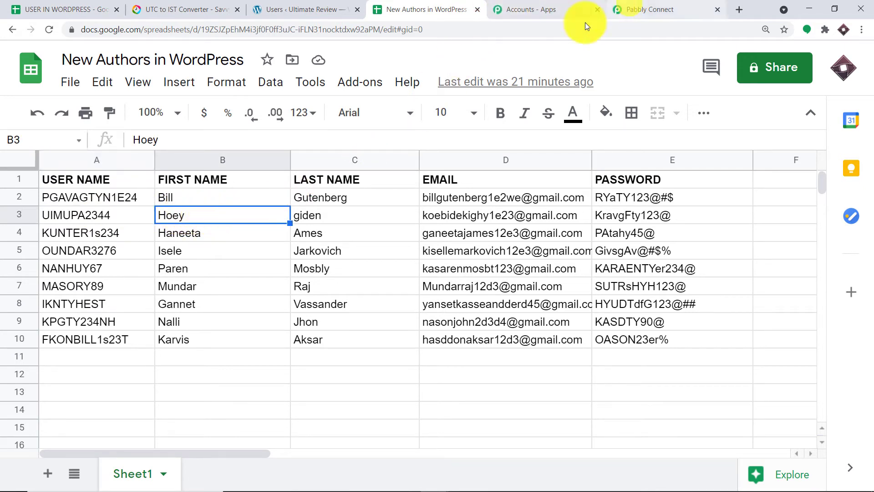
click(637, 10)
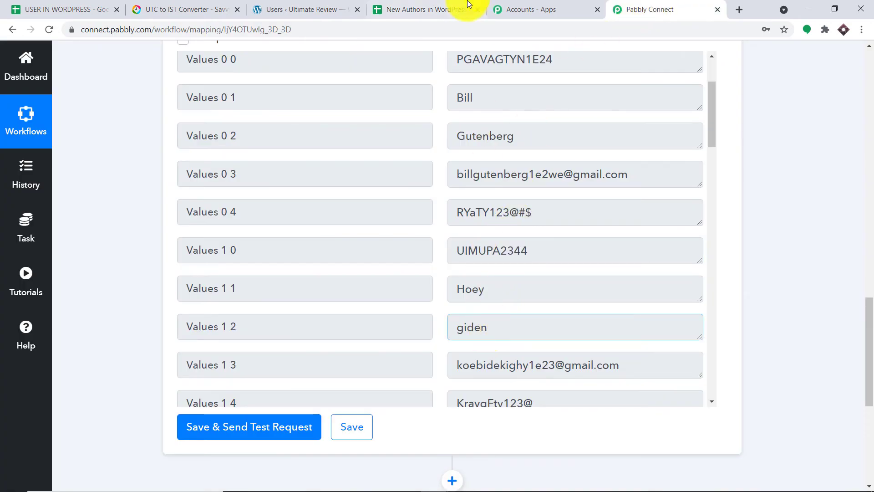
click(455, 10)
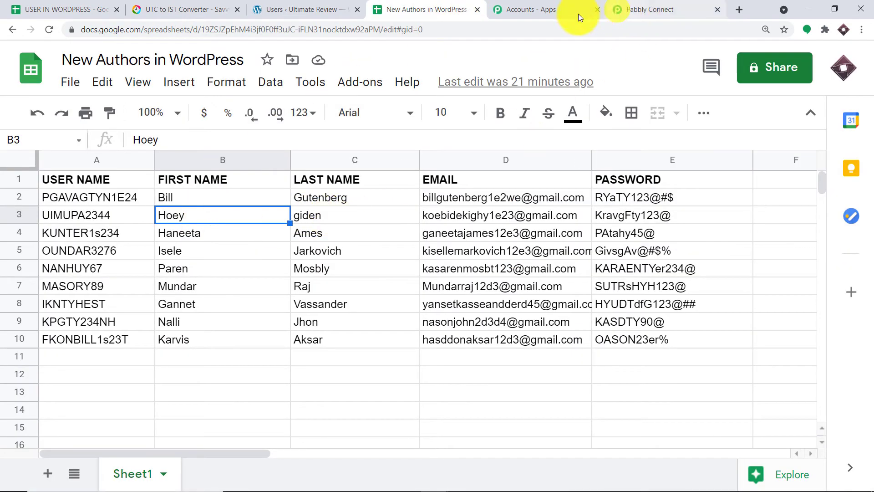
click(195, 233)
click(641, 12)
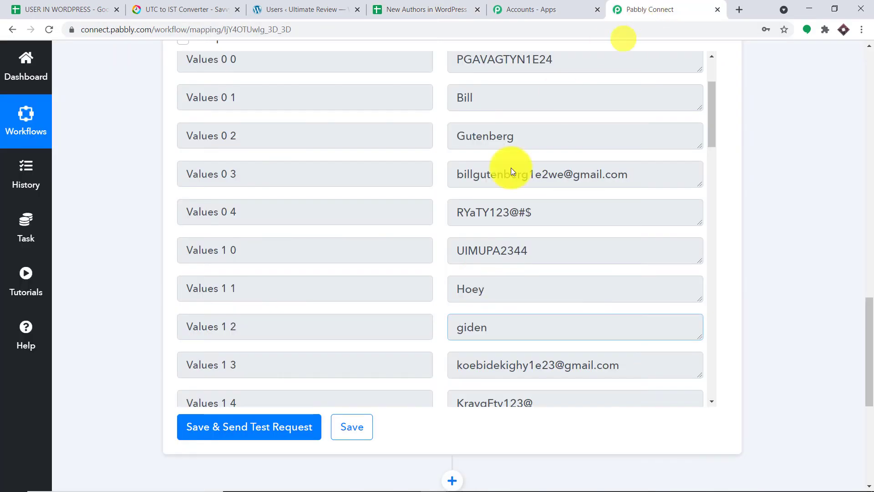
scroll(493, 265, down, 3)
click(489, 318)
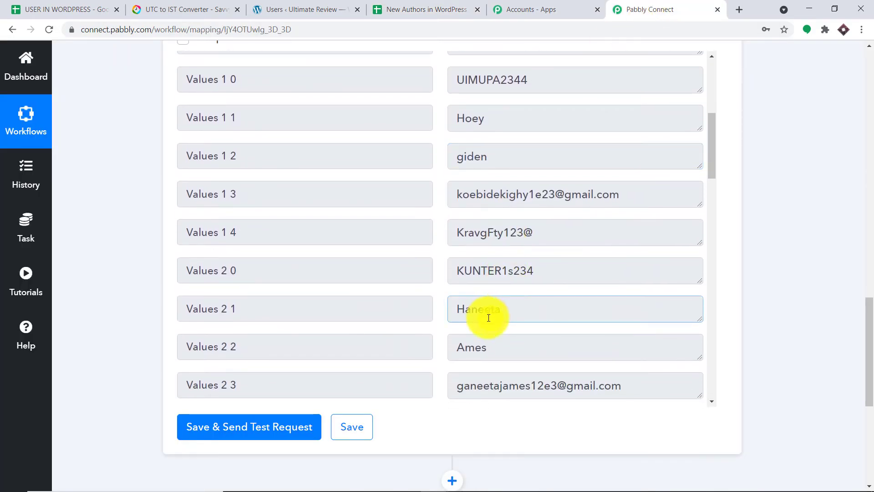
Check the remaining returned values against the sheet rows, including the last name in C4
click(440, 14)
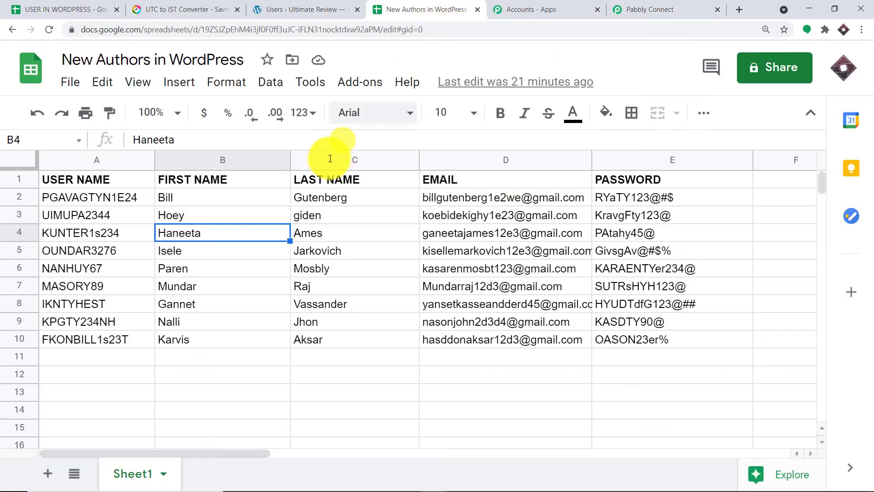
click(311, 228)
click(661, 4)
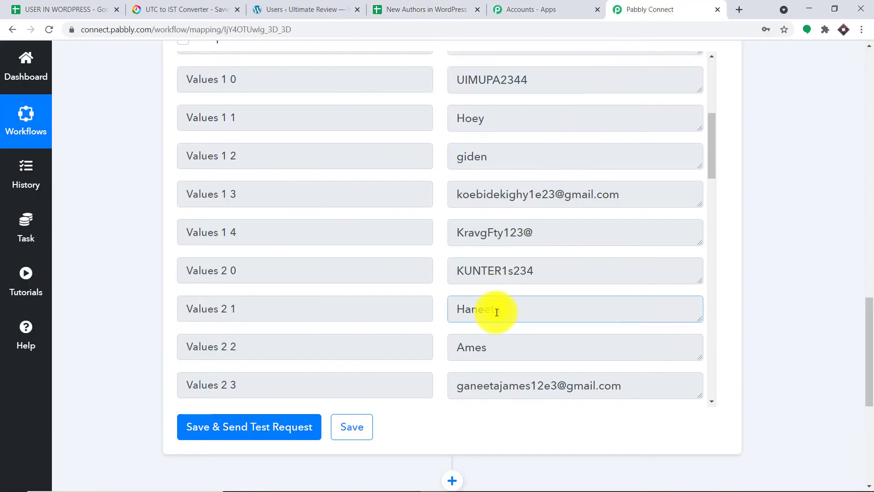
scroll(499, 318, down, 1)
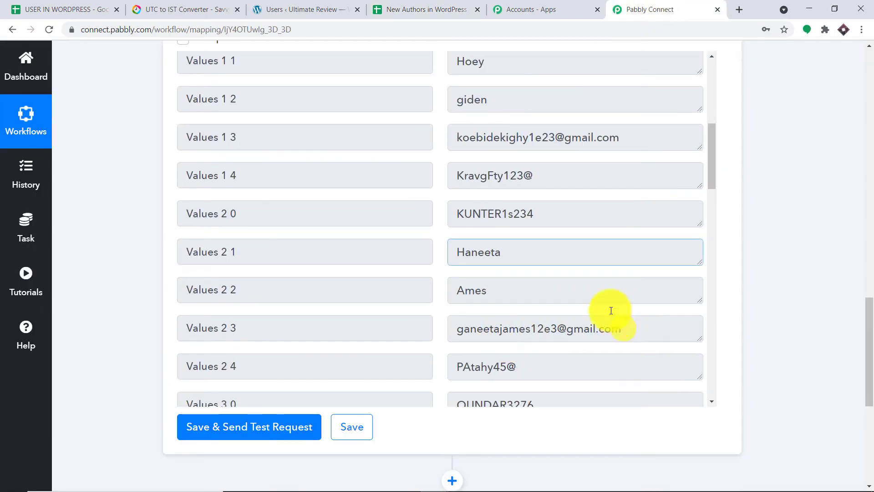
click(437, 3)
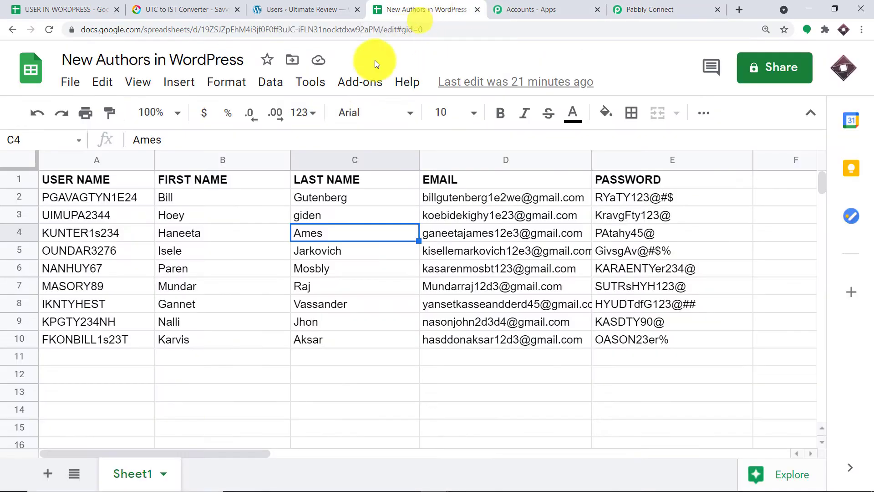
scroll(200, 322, down, 2)
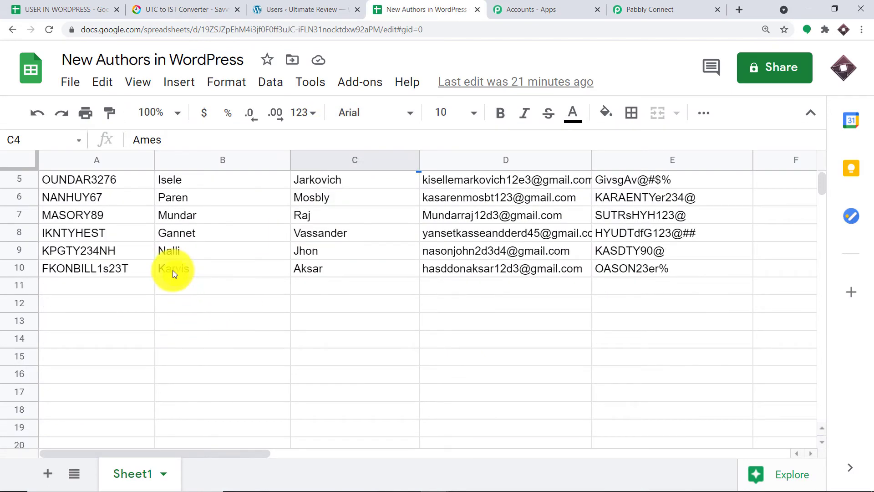
click(613, 8)
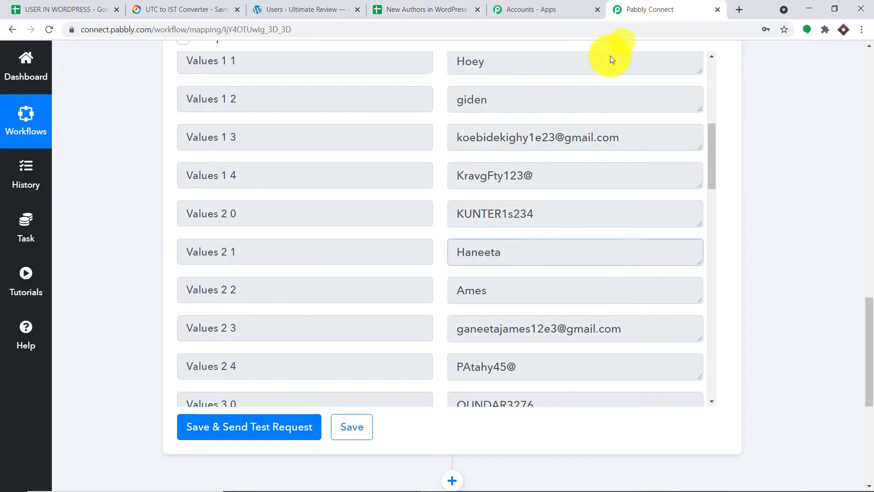
scroll(578, 171, down, 6)
scroll(579, 171, down, 18)
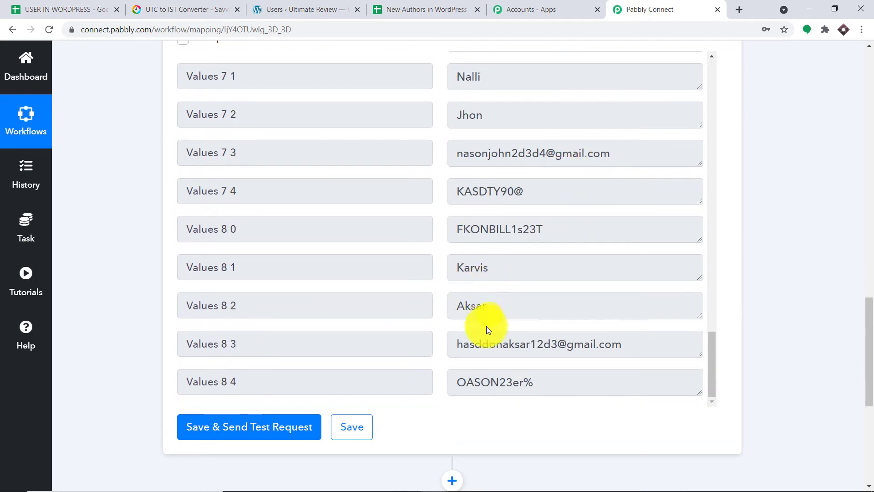
click(419, 5)
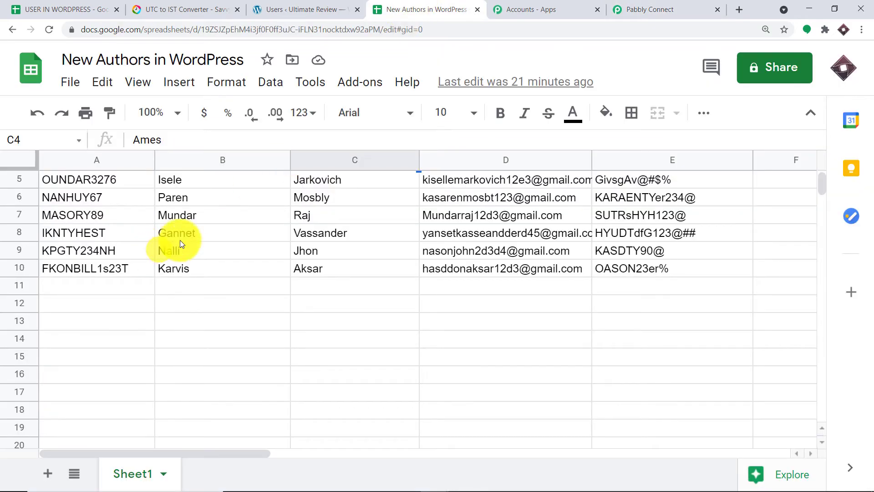
Check the first password in cell E2, then scroll the response back up to Range
scroll(326, 237, up, 2)
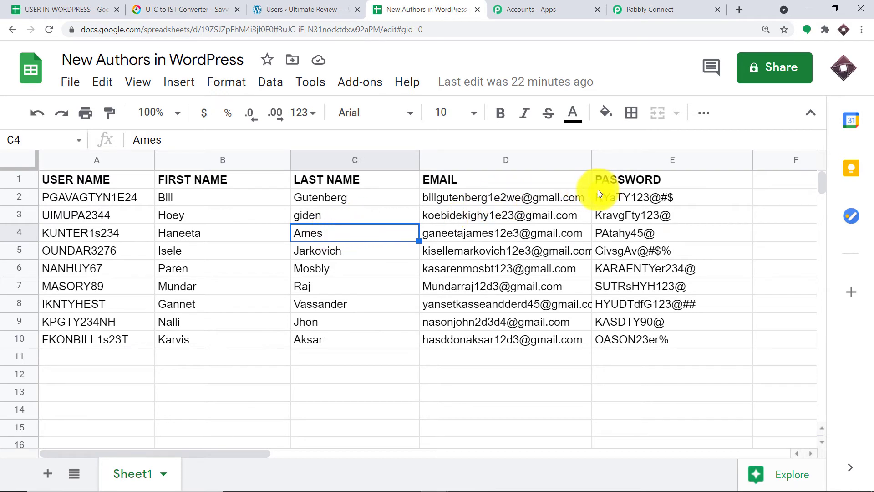
click(671, 200)
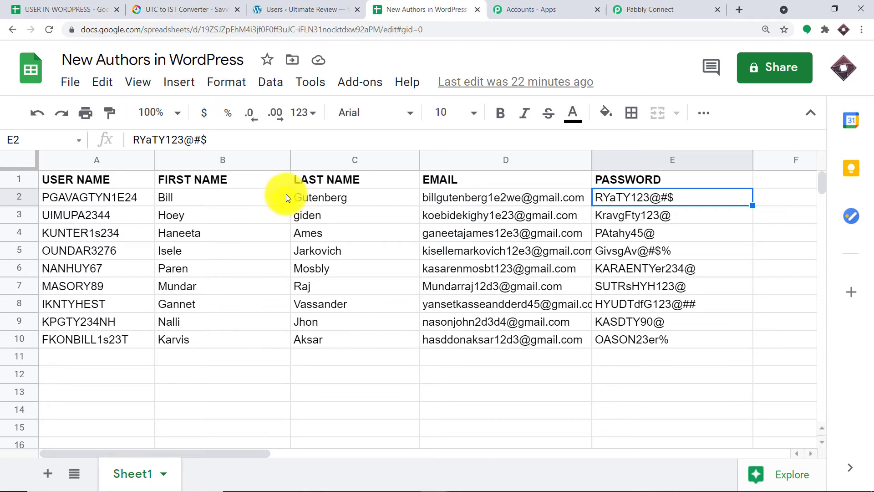
click(651, 9)
scroll(621, 272, up, 5)
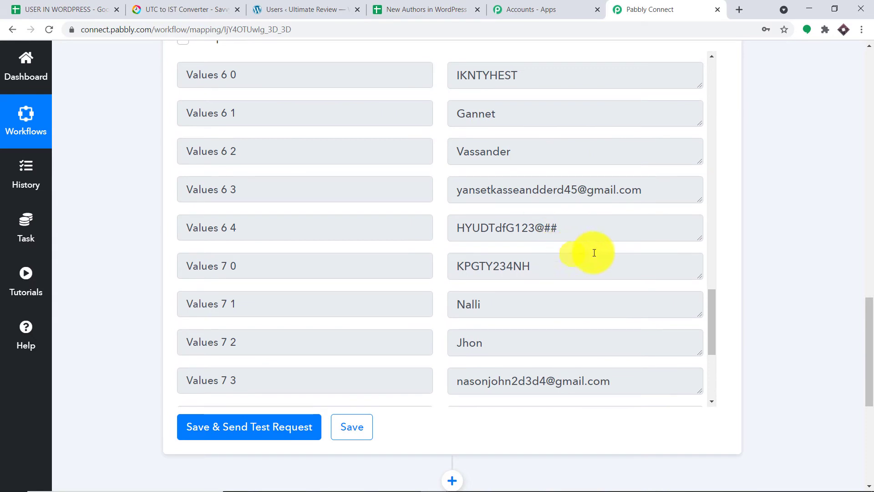
scroll(627, 228, up, 4)
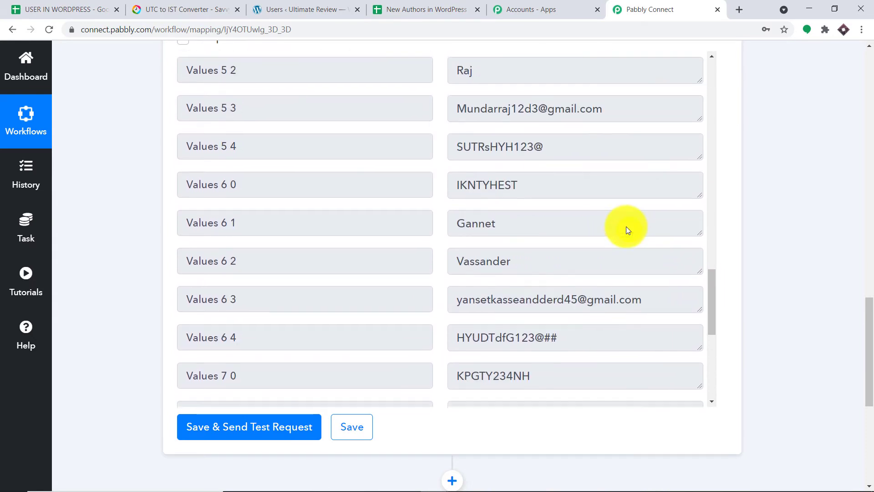
scroll(617, 229, up, 1)
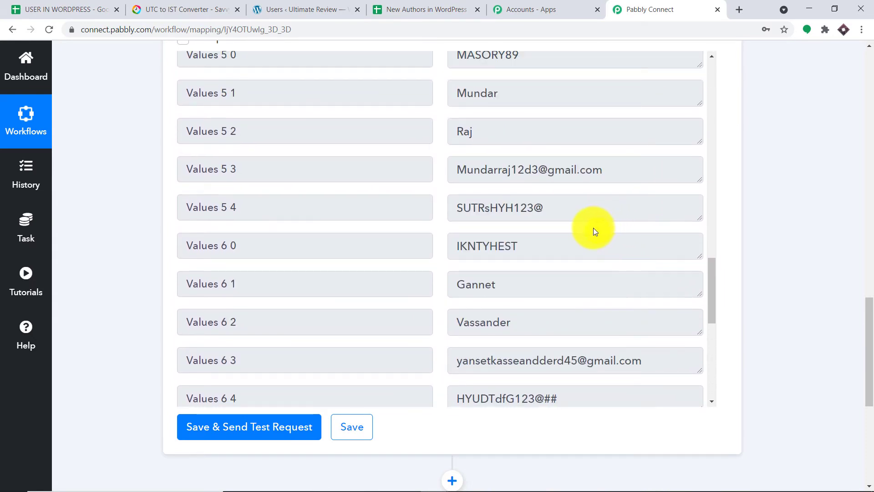
scroll(591, 228, up, 2)
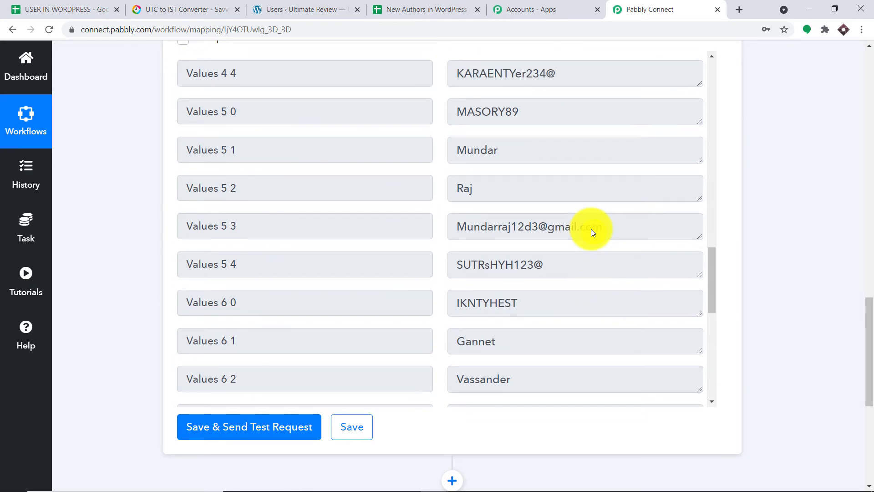
scroll(601, 228, up, 2)
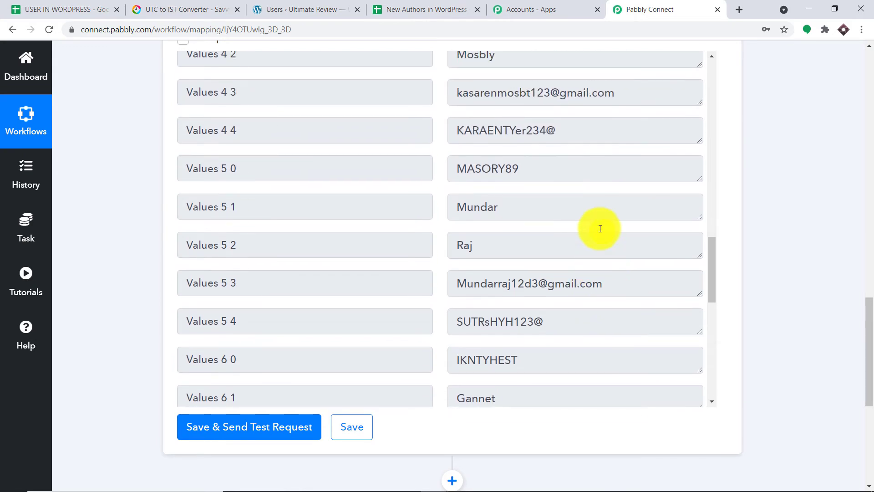
scroll(600, 228, up, 8)
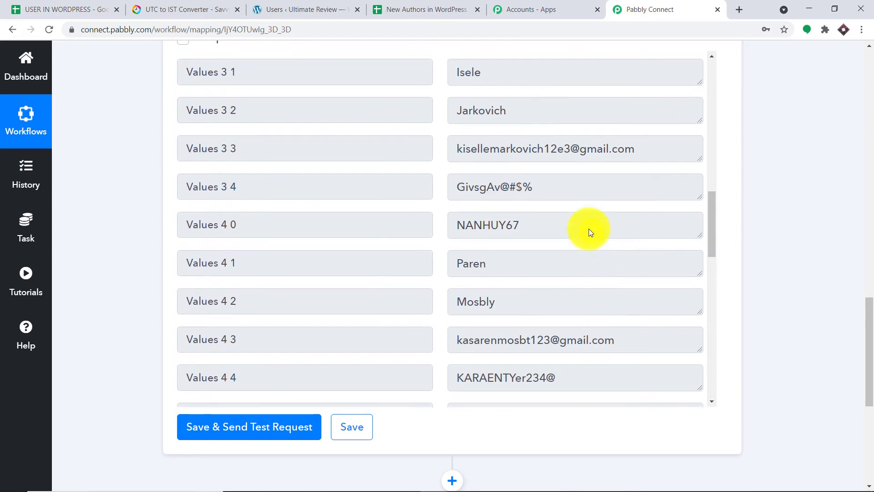
scroll(589, 232, up, 15)
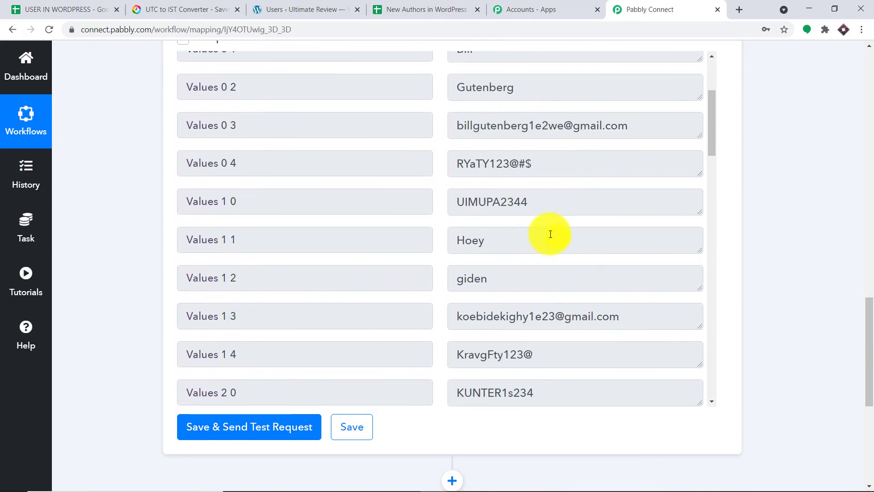
scroll(551, 234, up, 6)
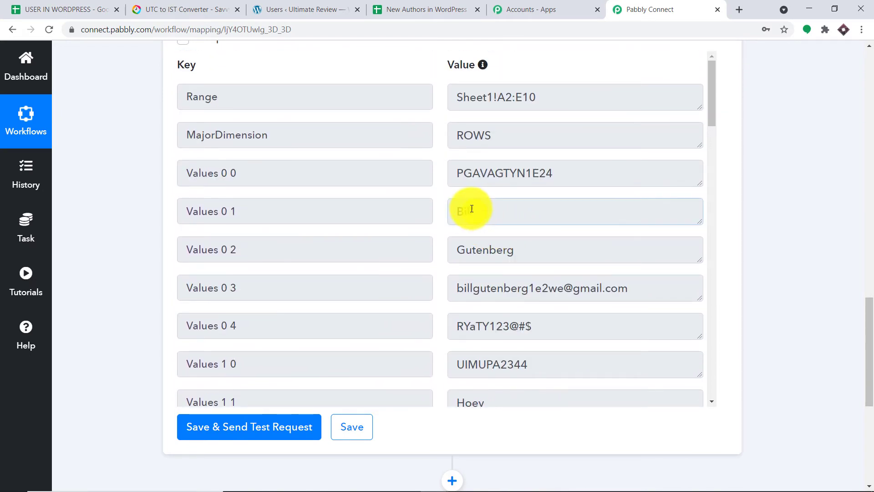
Select the first row's first-name and last-name values under Values 0 and review nearby entries
double_click(471, 209)
double_click(494, 250)
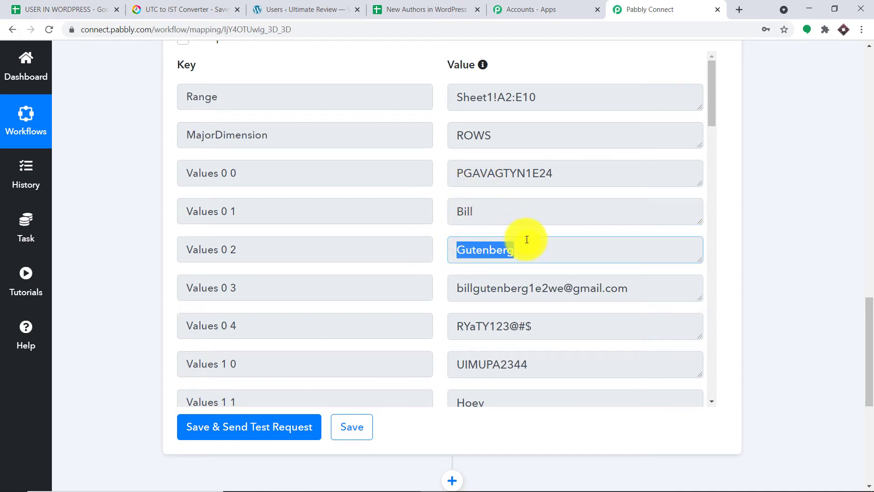
scroll(517, 231, down, 4)
scroll(525, 248, down, 1)
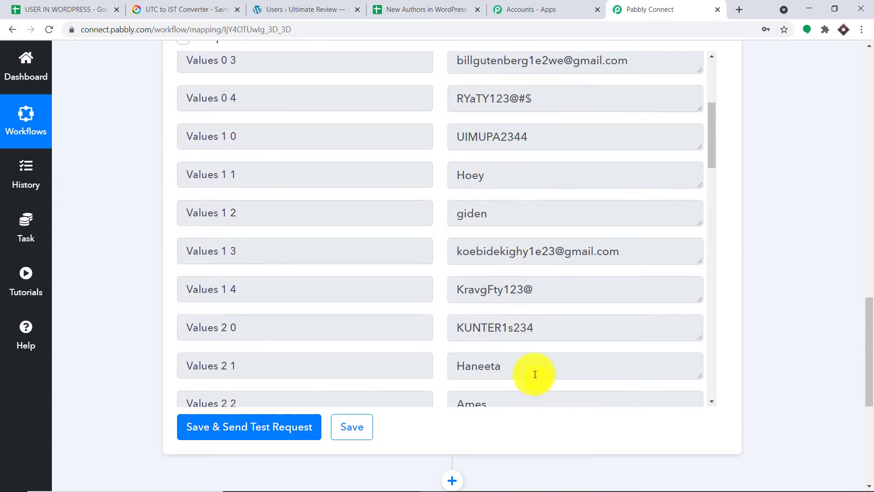
scroll(527, 314, down, 3)
scroll(530, 305, up, 2)
scroll(529, 305, up, 8)
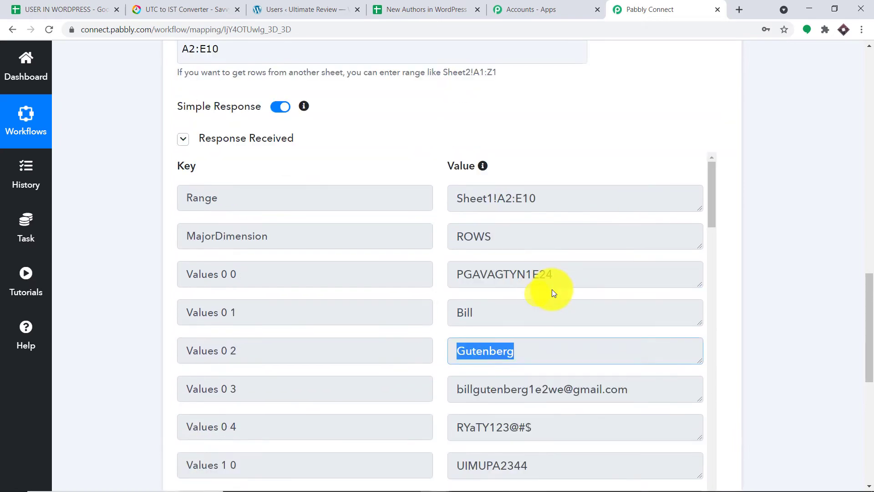
click(282, 182)
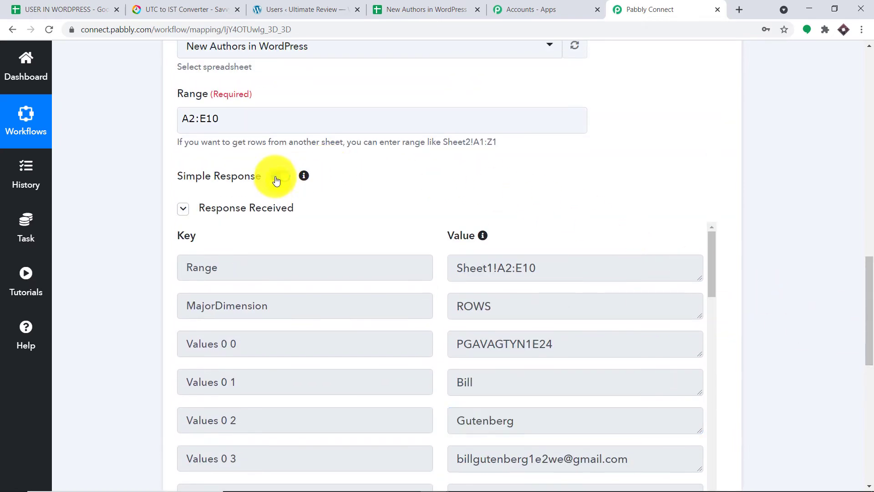
scroll(513, 158, down, 5)
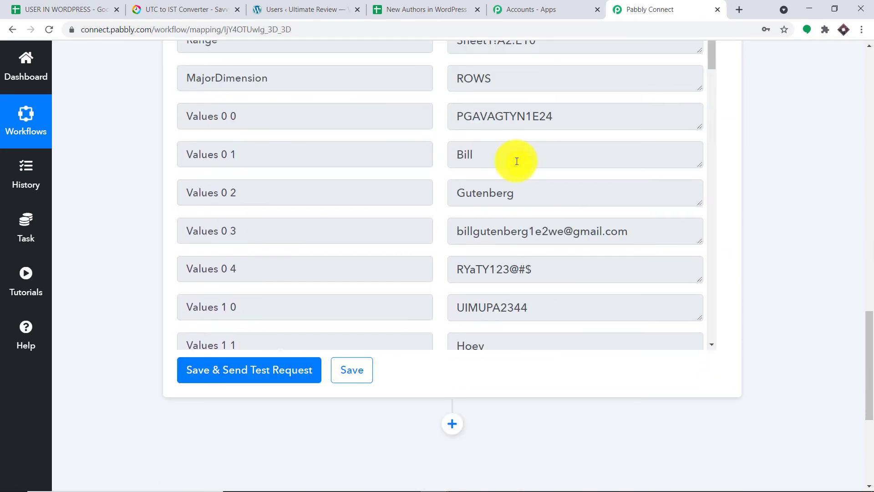
click(240, 371)
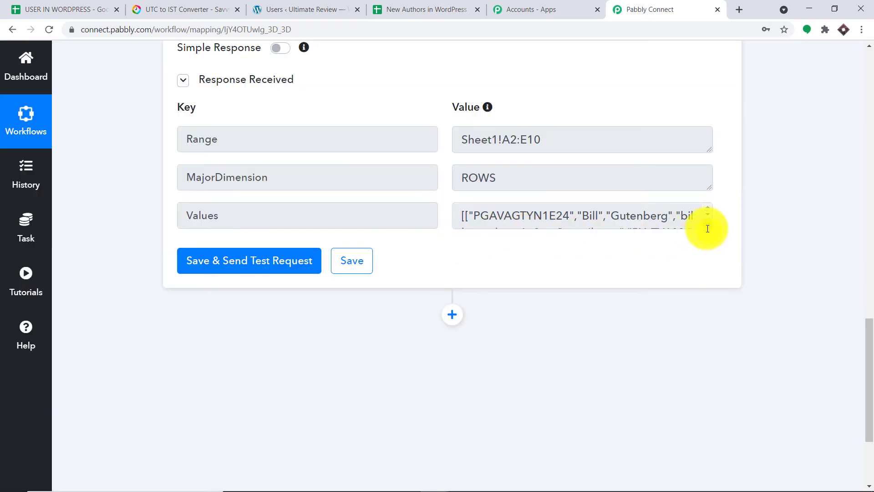
drag(708, 228, 689, 486)
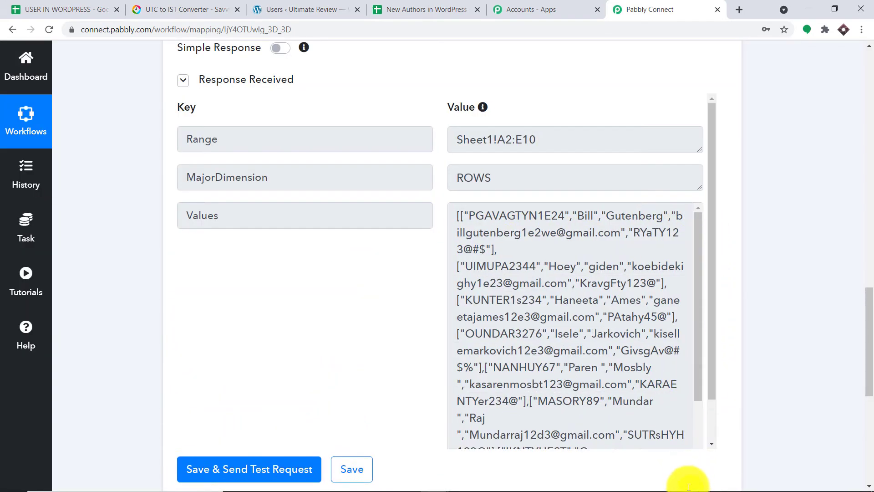
scroll(859, 371, down, 2)
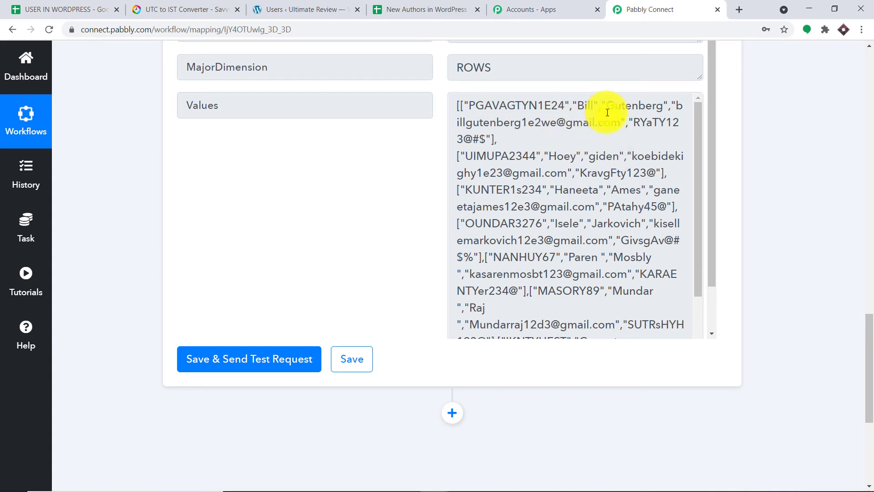
drag(518, 136, 454, 103)
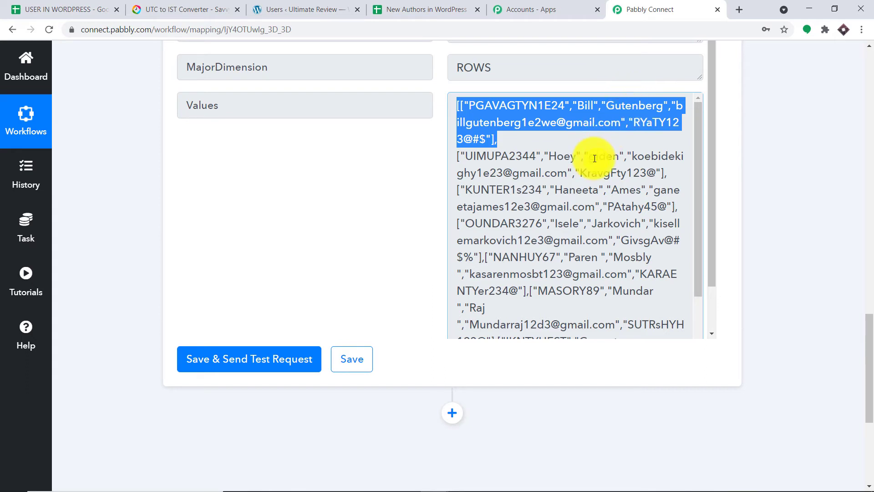
click(610, 168)
drag(667, 173, 453, 151)
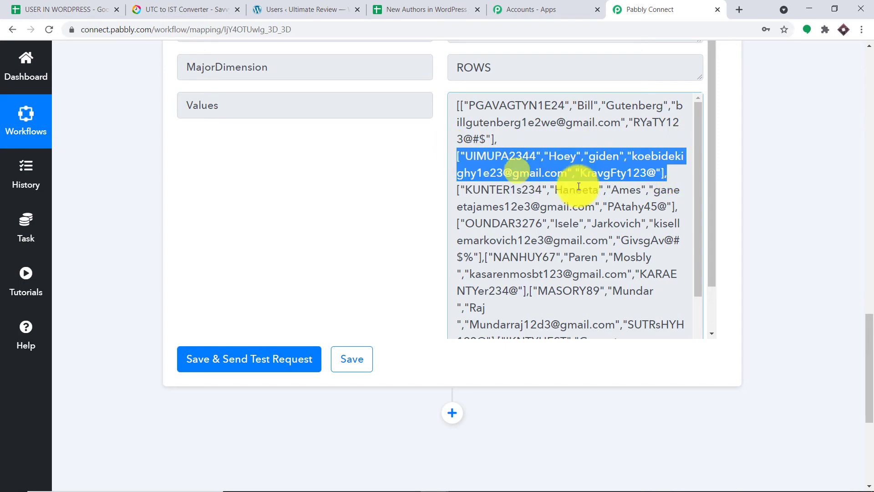
drag(678, 208, 460, 189)
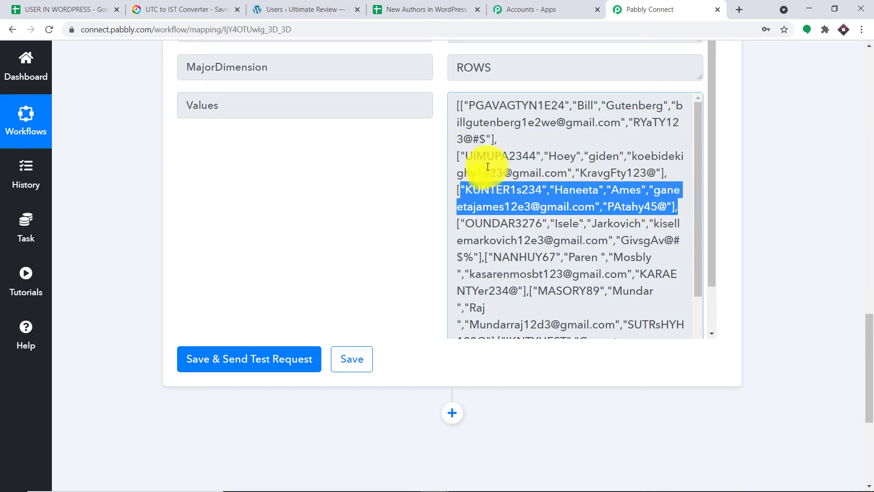
scroll(575, 296, down, 2)
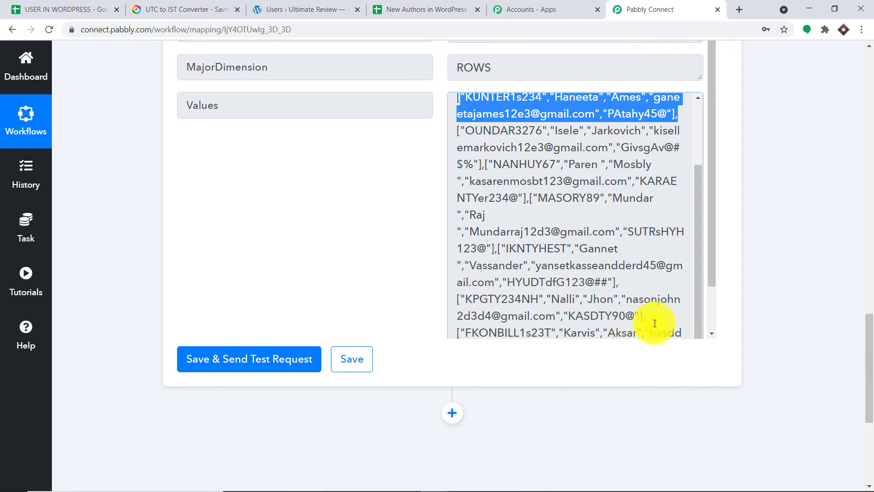
drag(869, 346, 869, 377)
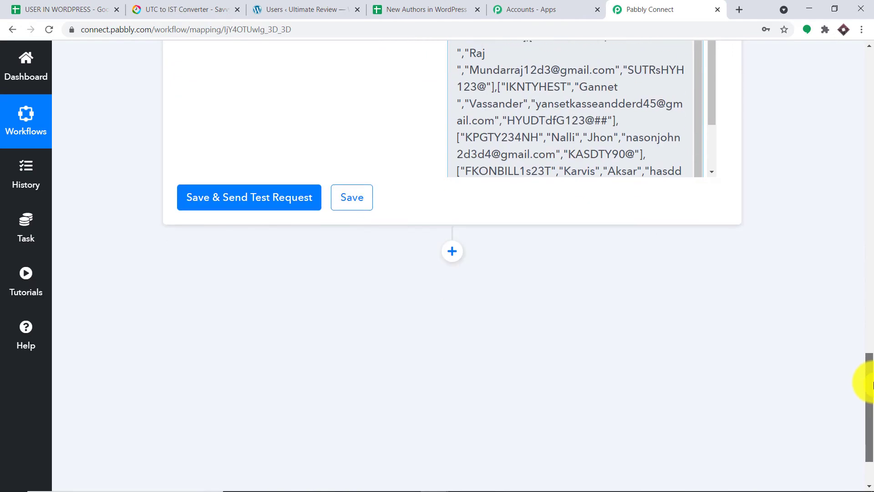
Add an Iterator by Pabbly step below Get Rows, looping over the 2. Values array
click(451, 257)
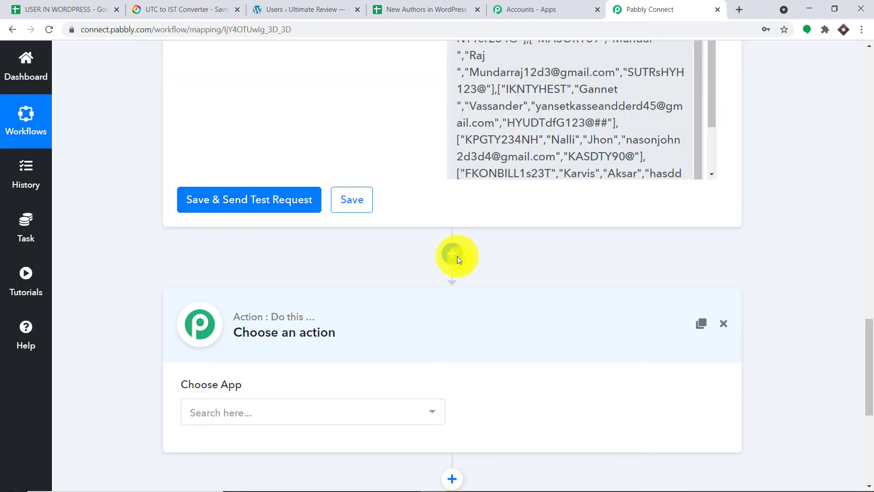
click(272, 409)
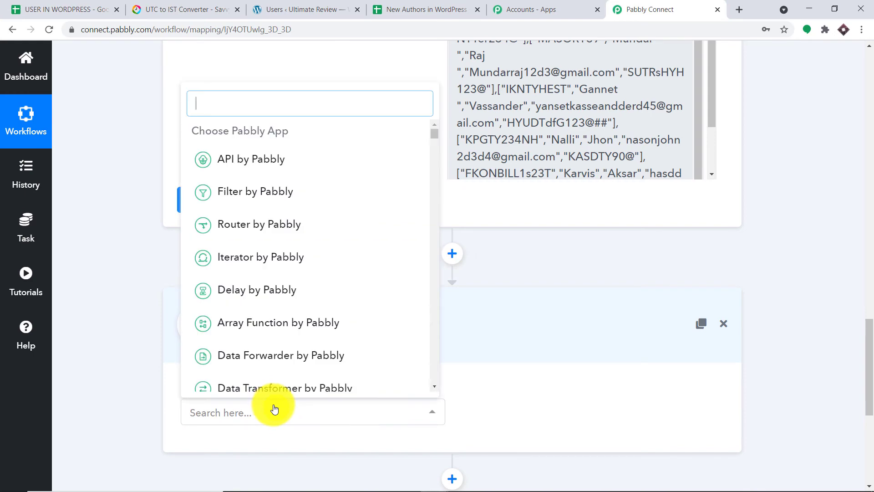
text(iter)
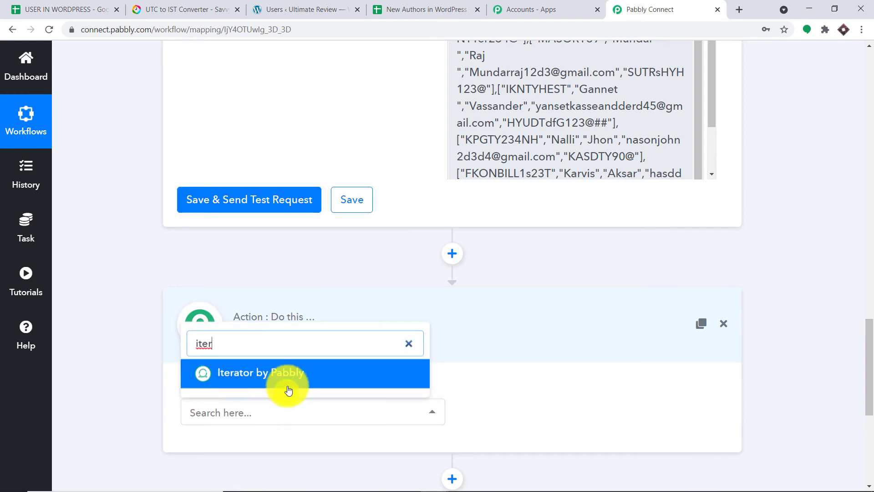
click(297, 375)
scroll(433, 363, down, 5)
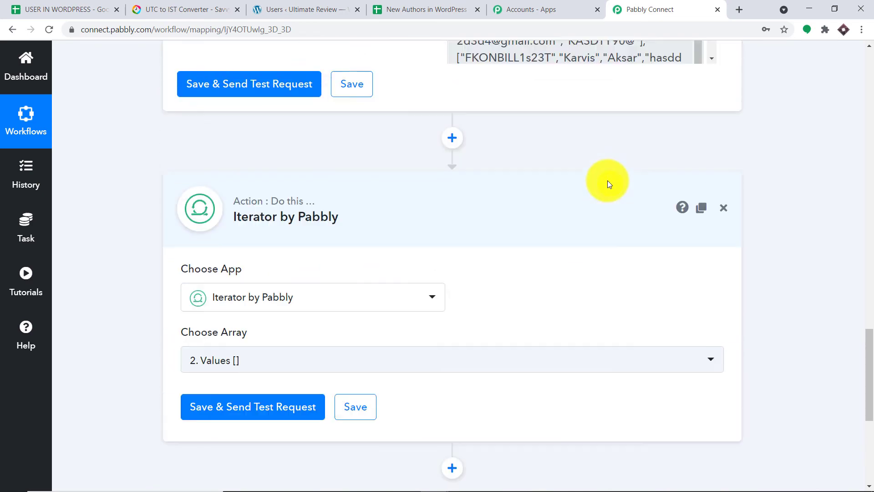
scroll(607, 181, up, 4)
scroll(479, 143, down, 4)
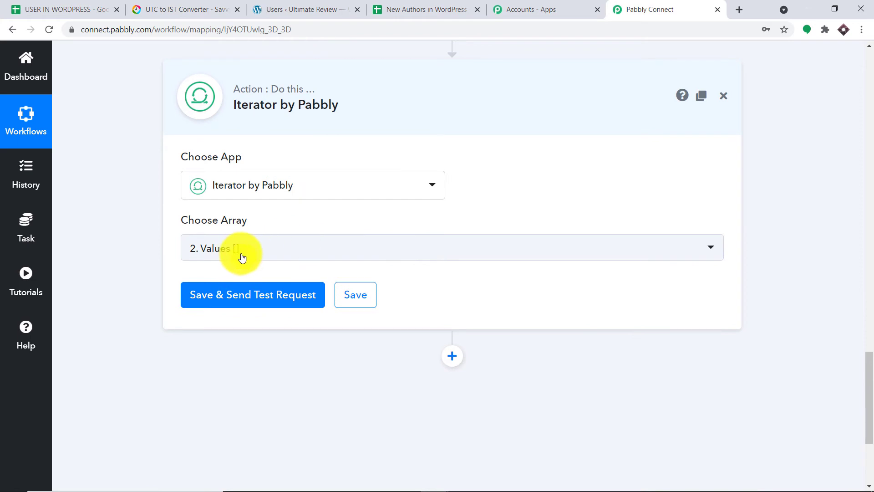
Test the Iterator step and review the first row returned as its response
click(263, 293)
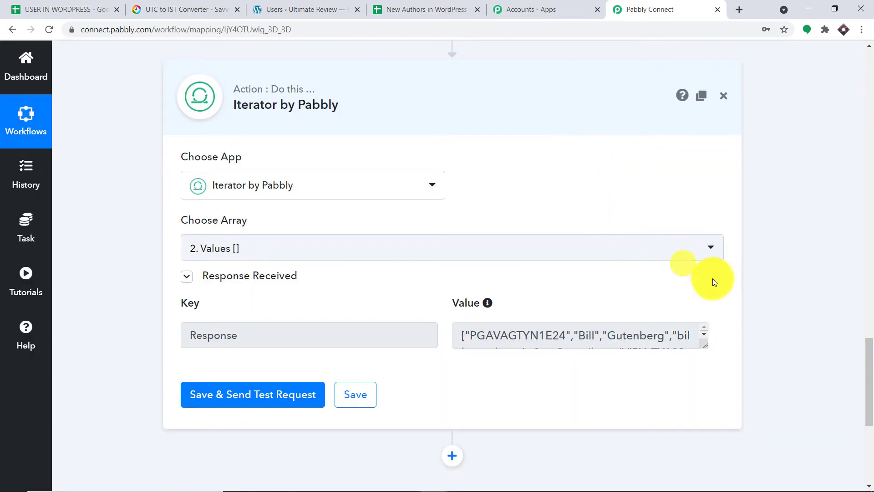
drag(706, 346, 705, 446)
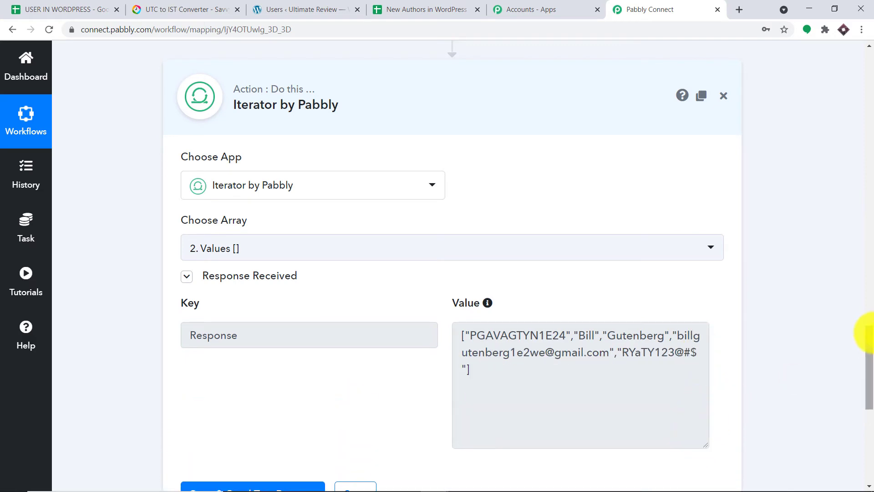
scroll(867, 332, down, 3)
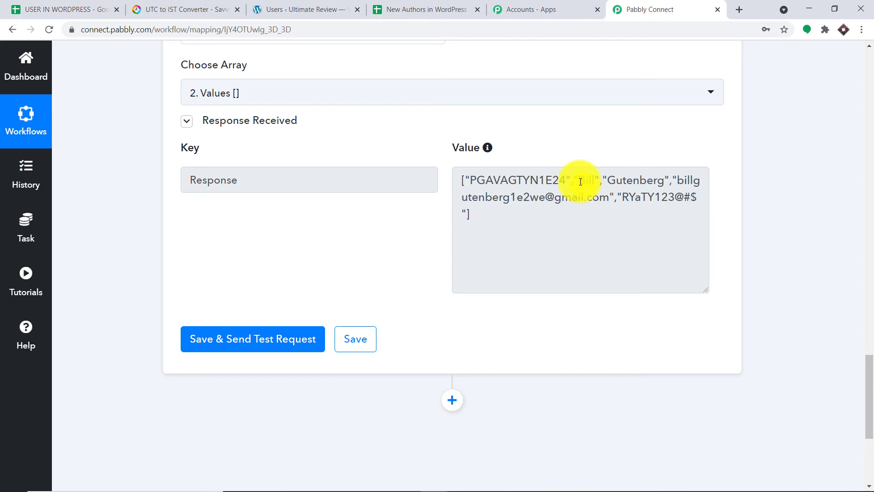
drag(484, 210, 453, 179)
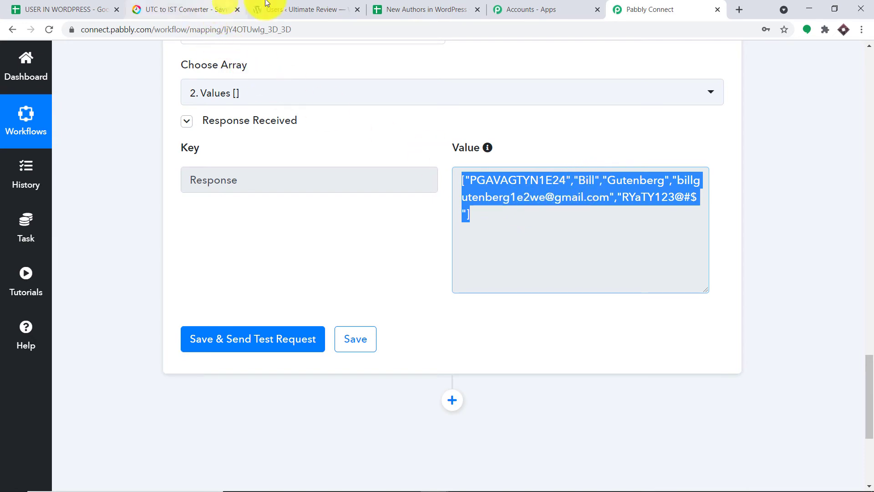
click(327, 9)
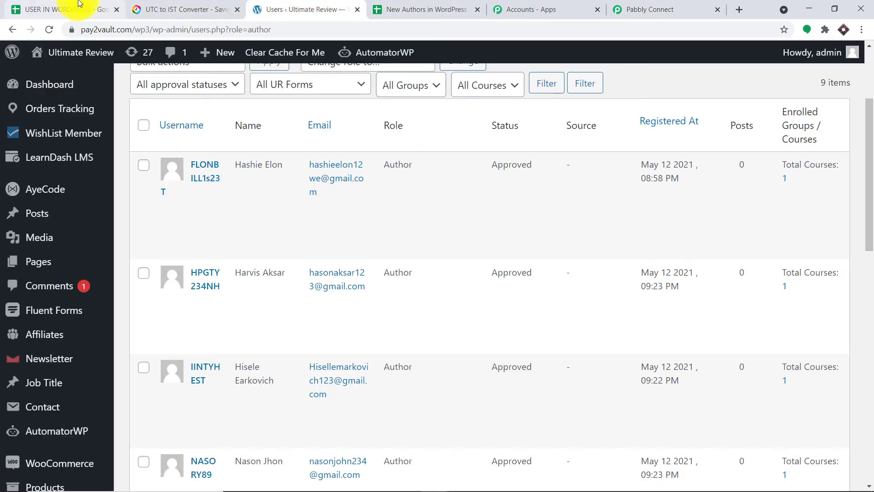
click(412, 5)
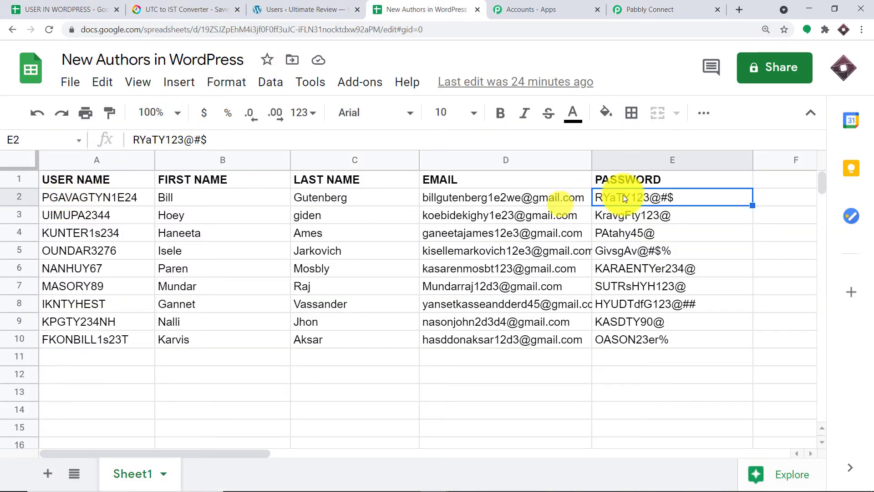
drag(682, 197, 84, 192)
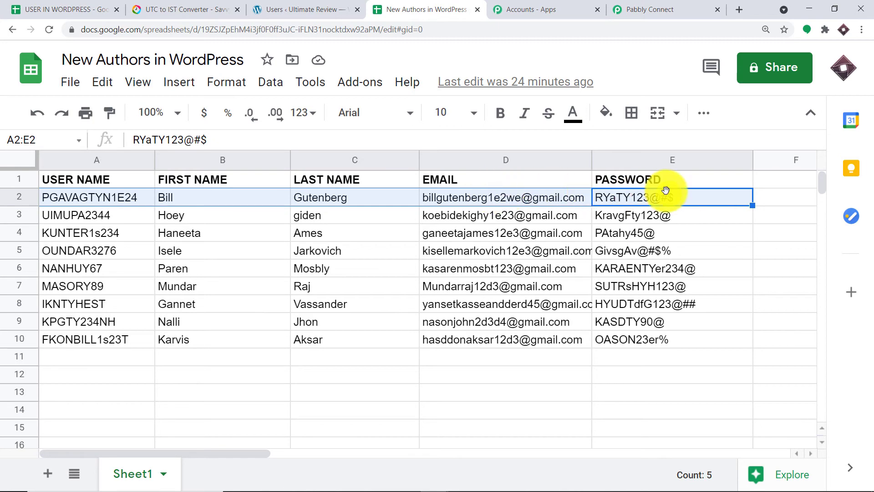
click(654, 3)
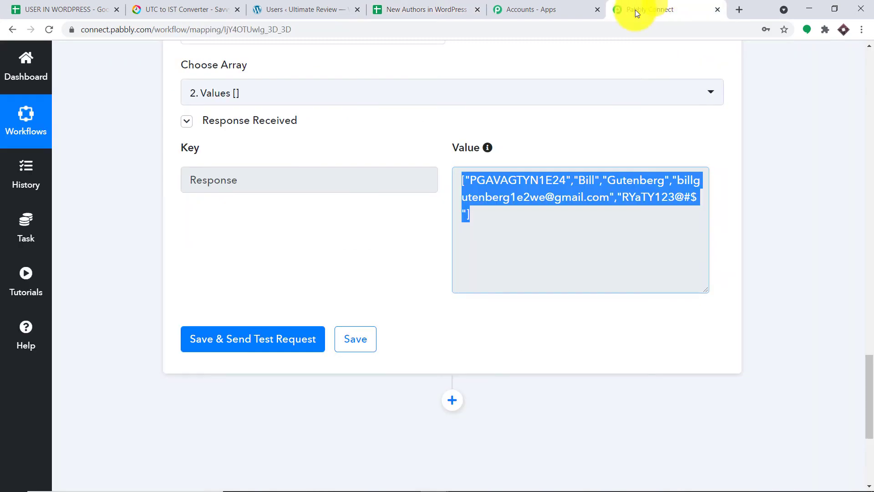
Add a JSON Extractor step with the Extract JSON Data event below the Iterator
scroll(562, 247, down, 3)
click(457, 288)
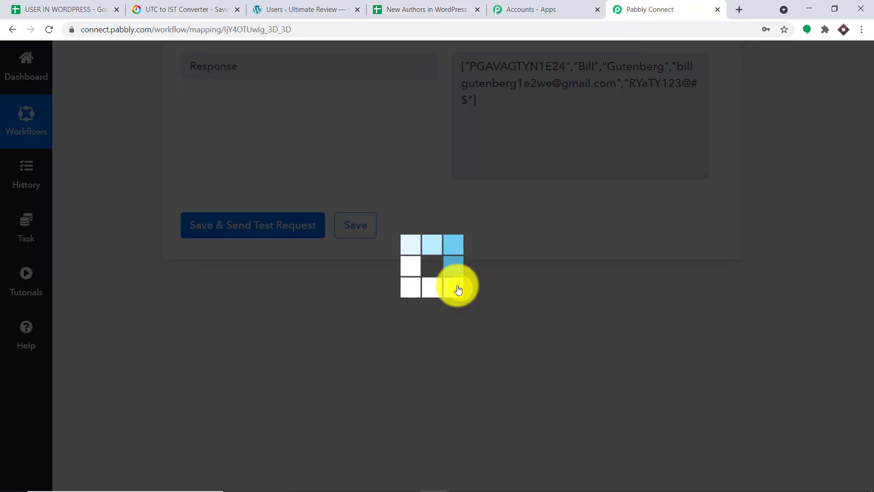
scroll(392, 318, down, 3)
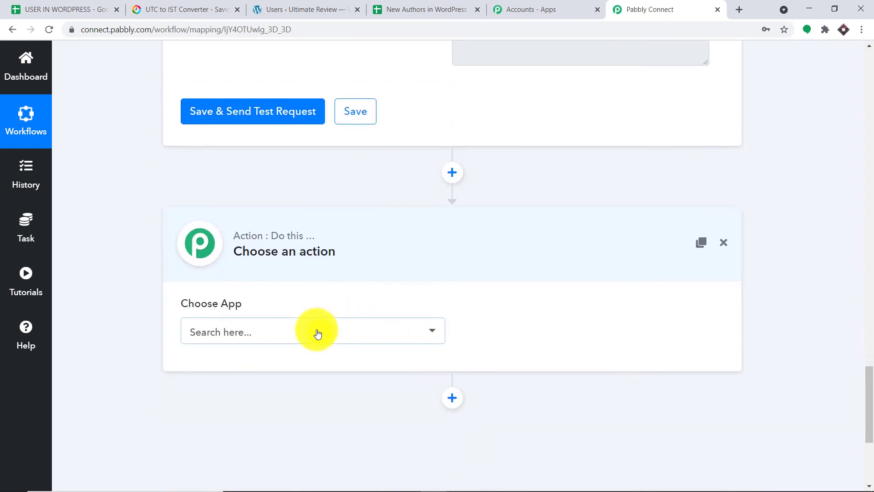
click(318, 333)
text(js)
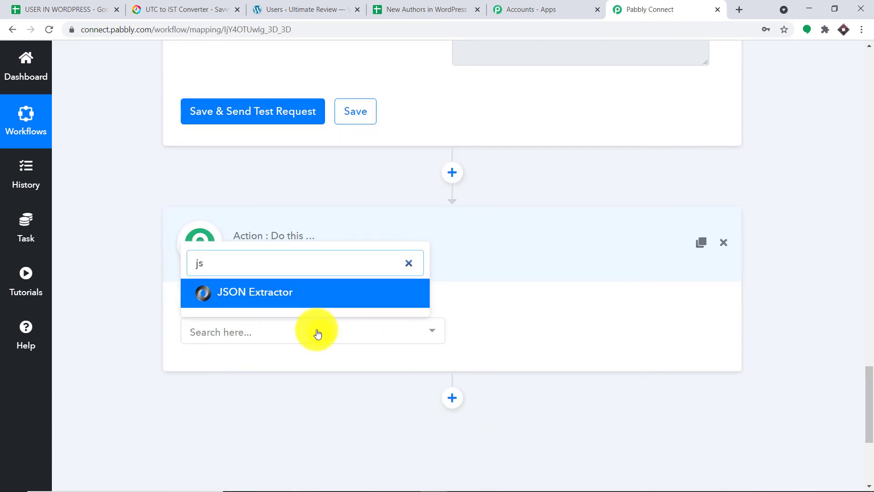
click(335, 296)
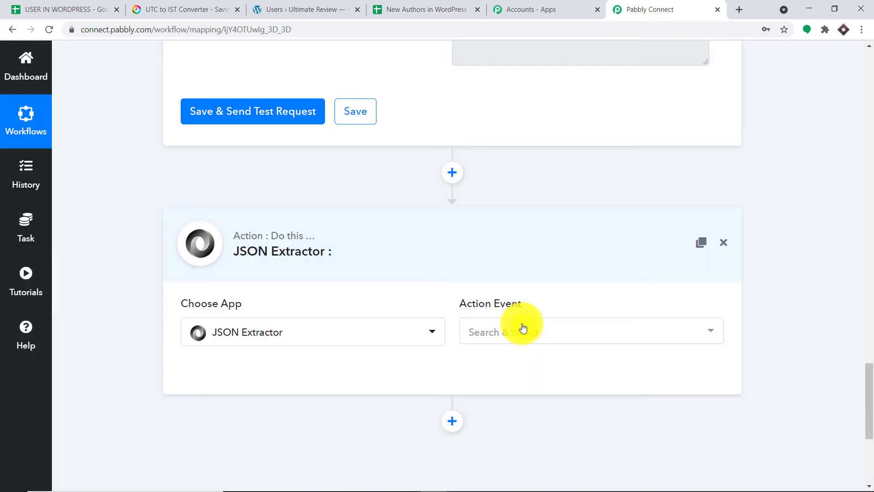
click(524, 328)
click(546, 400)
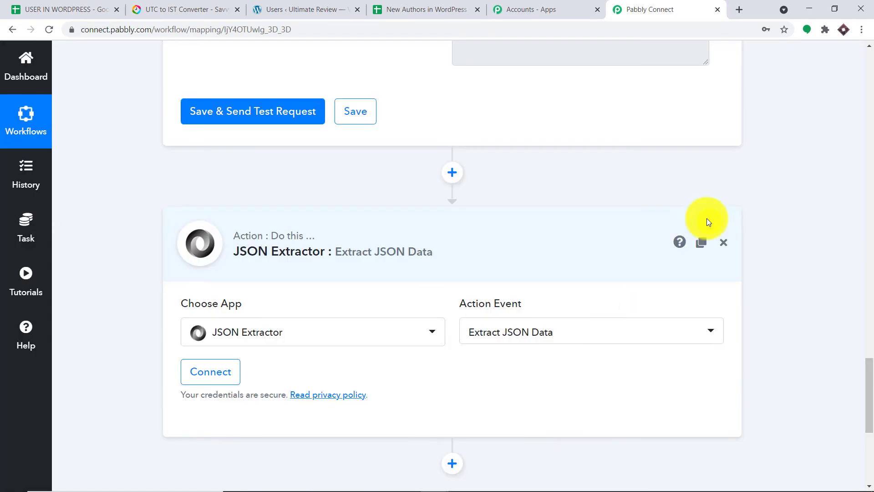
scroll(589, 231, down, 2)
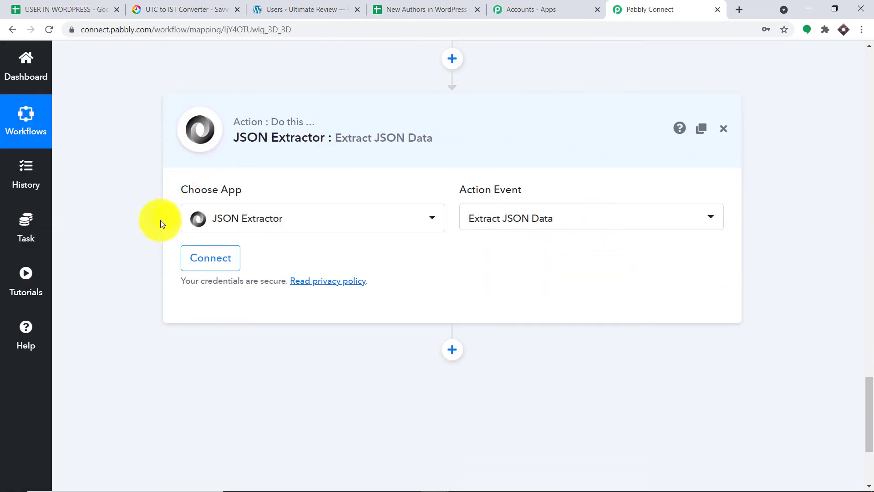
click(193, 266)
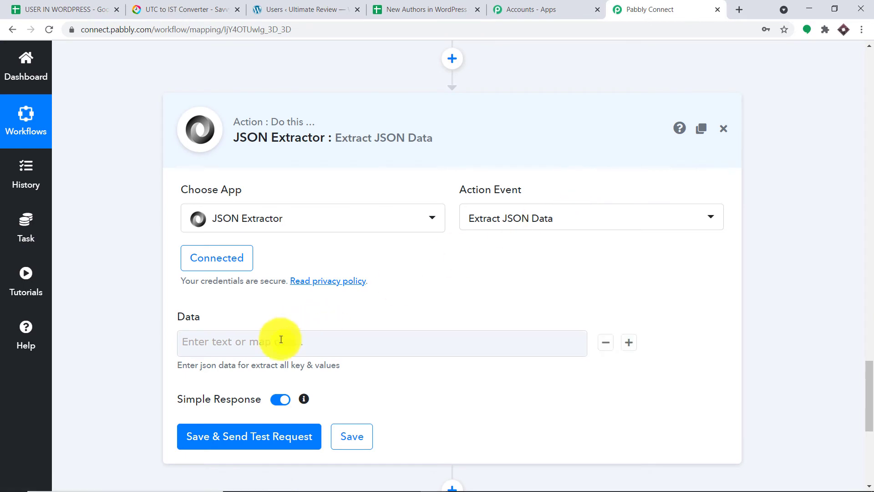
Map the Iterator's 3. Response into the Data field
scroll(279, 338, down, 1)
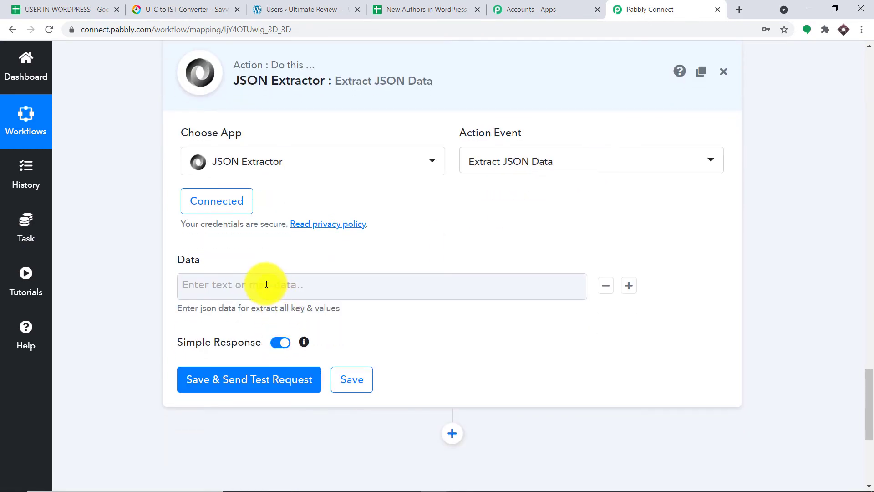
click(266, 285)
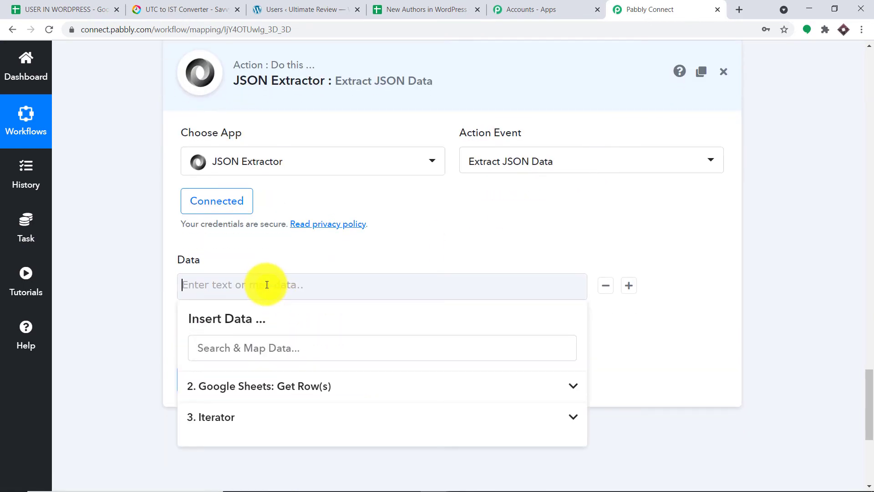
click(254, 420)
click(269, 449)
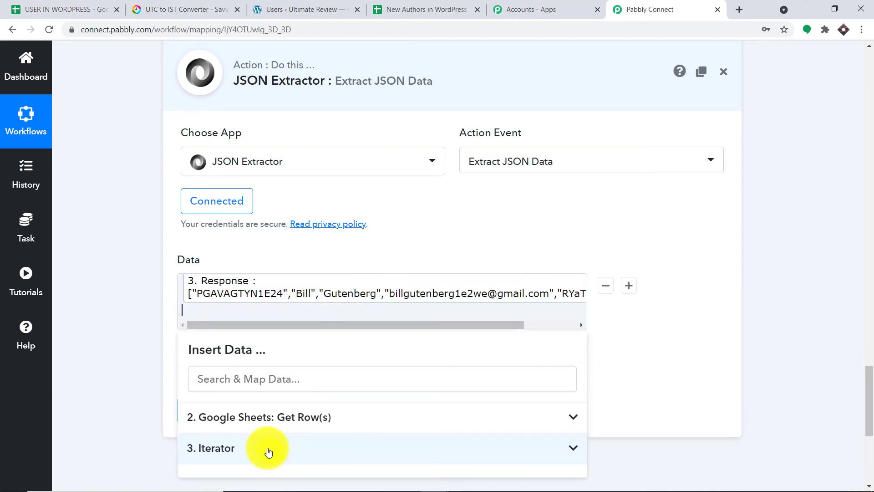
click(674, 200)
scroll(729, 185, up, 5)
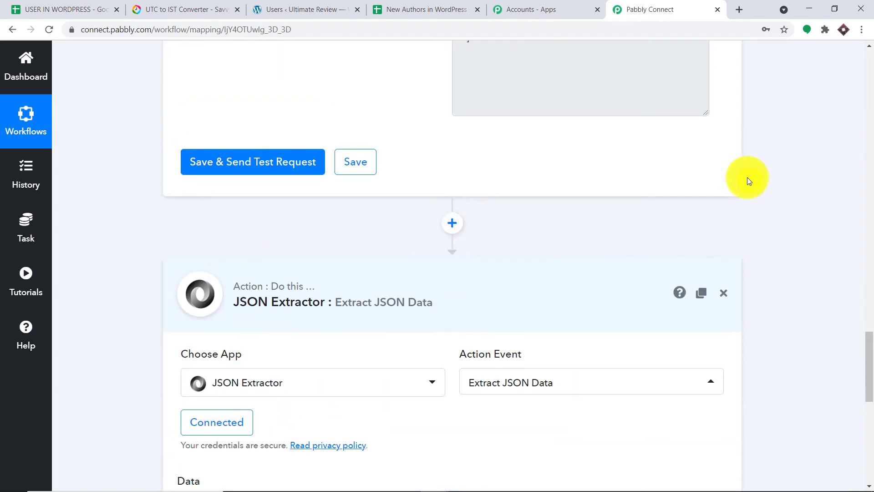
scroll(747, 181, up, 5)
drag(498, 287, 447, 242)
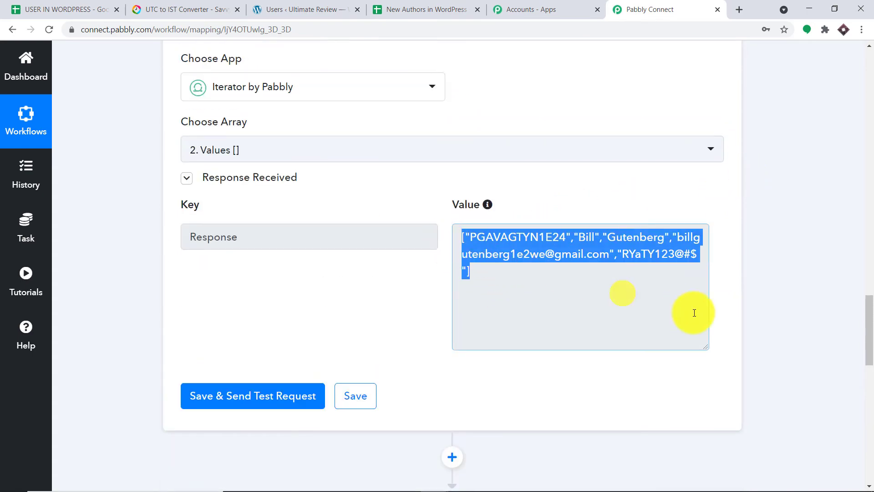
scroll(696, 319, down, 10)
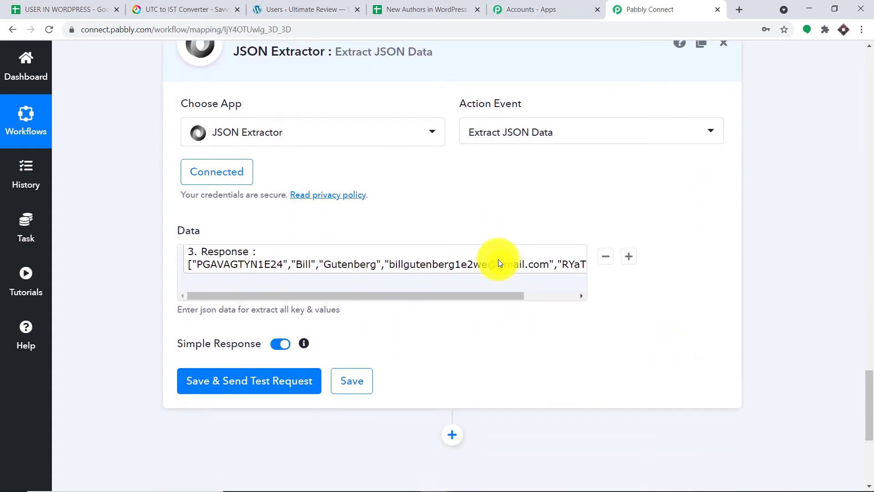
scroll(498, 258, down, 2)
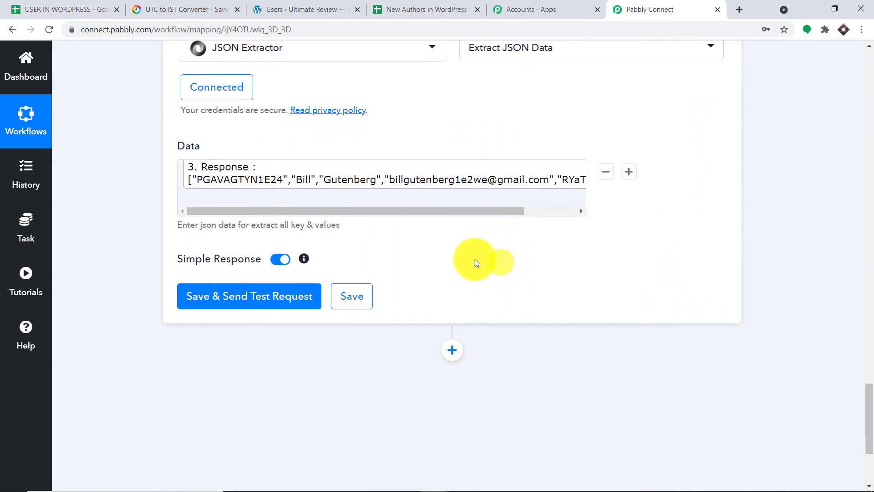
Test the JSON Extractor and review Data 0–4: user name, first name, last name, email, password
click(197, 310)
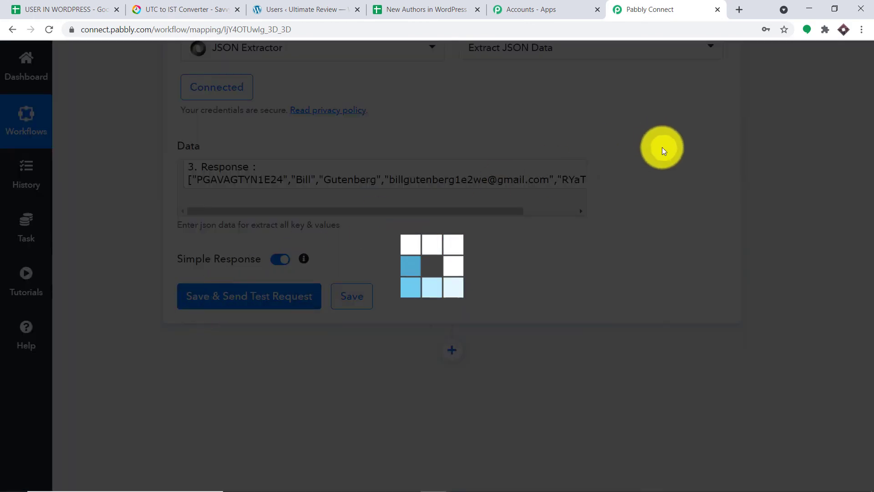
scroll(657, 225, down, 4)
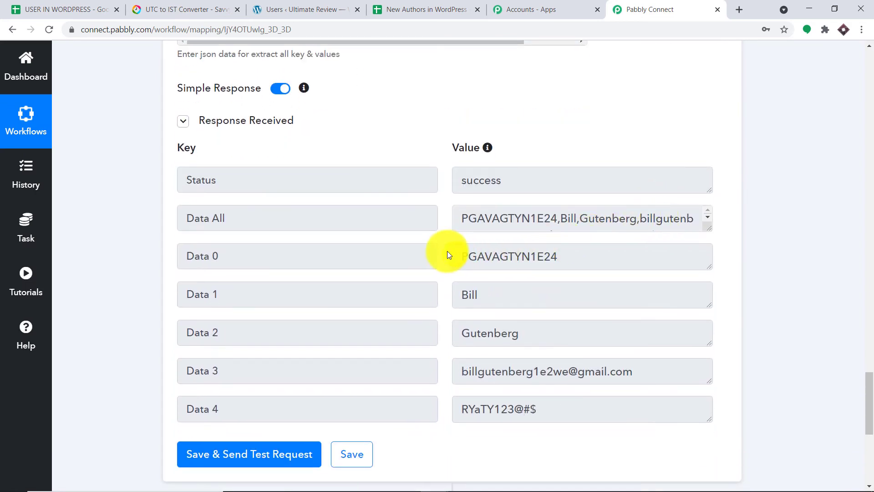
drag(587, 253, 456, 256)
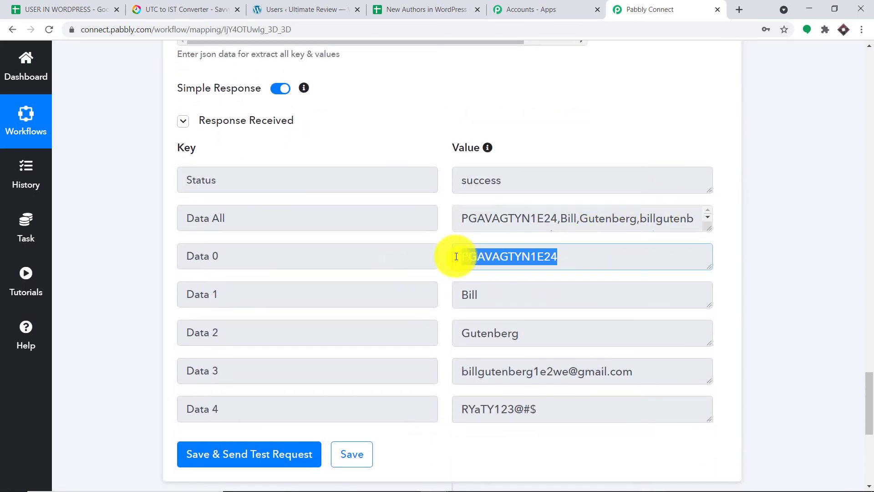
drag(500, 291, 446, 299)
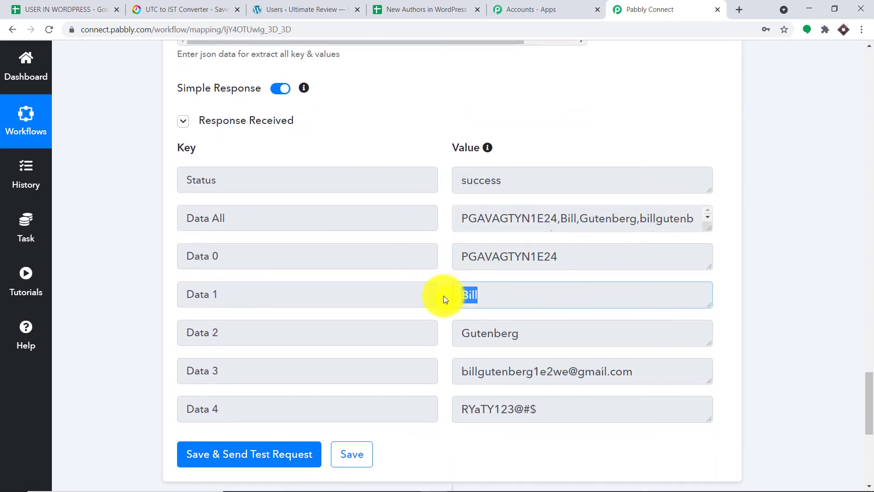
drag(523, 330, 455, 335)
scroll(608, 347, down, 1)
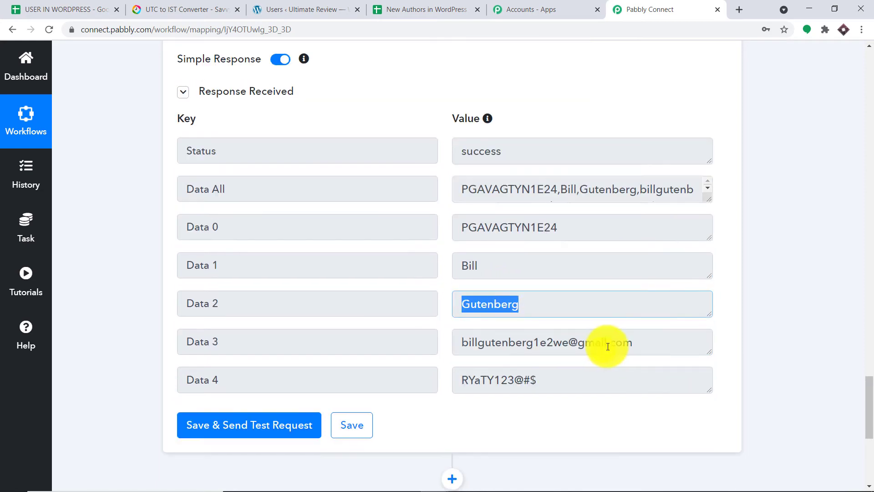
drag(652, 309, 420, 312)
drag(542, 351, 446, 354)
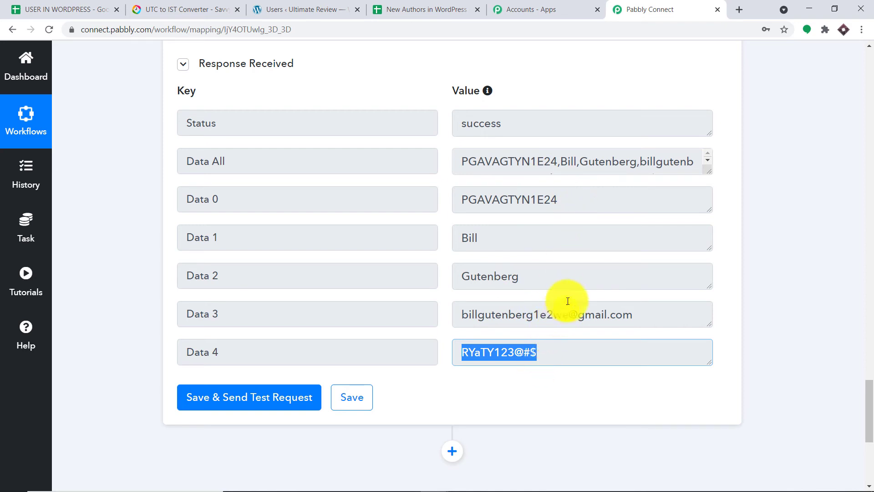
scroll(564, 296, down, 3)
Add a WordPress step below the JSON Extractor with the Create a User action event
click(453, 282)
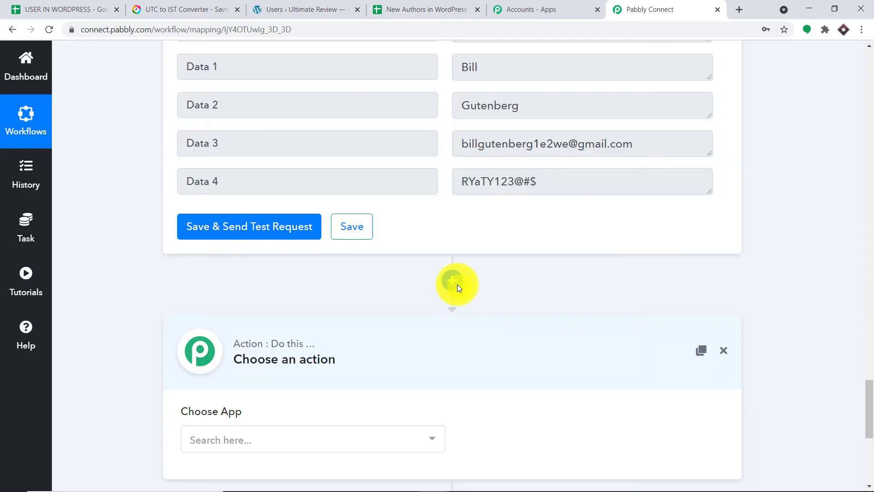
scroll(478, 287, down, 1)
click(299, 273)
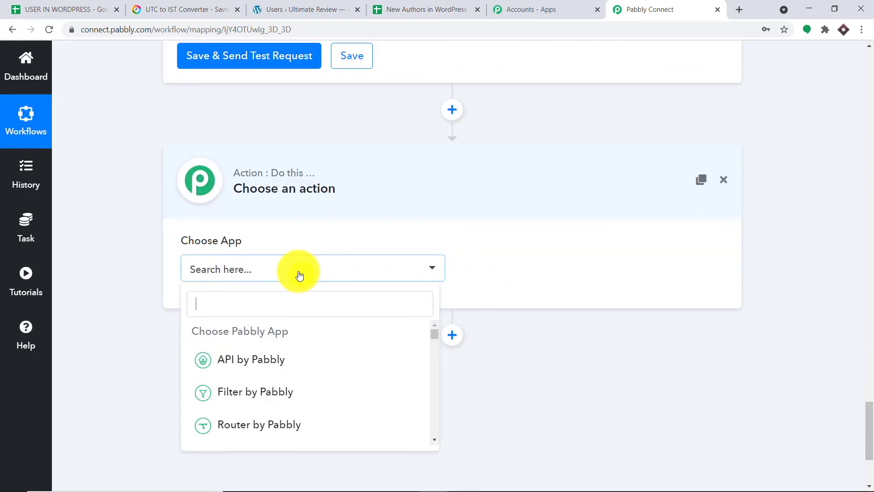
text(w)
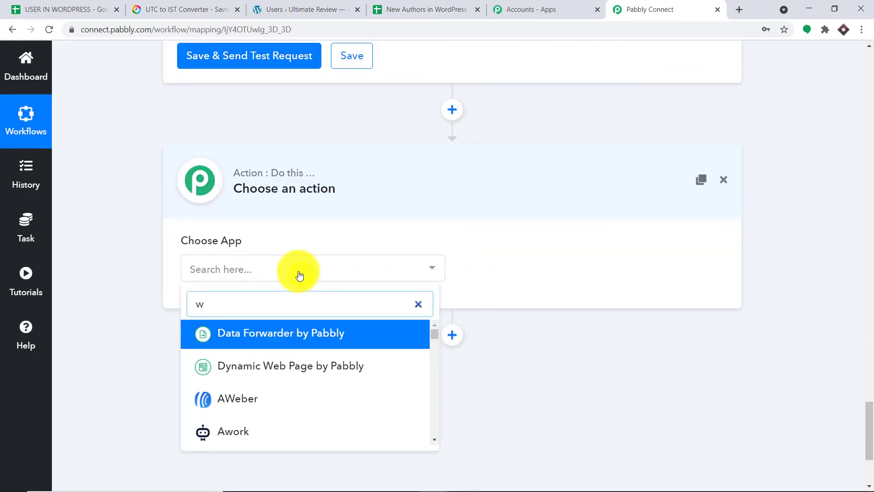
text(ord)
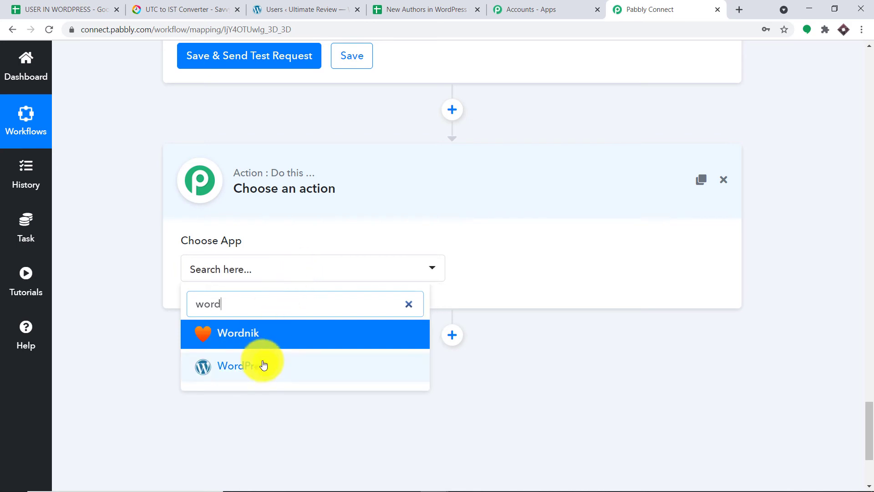
click(261, 365)
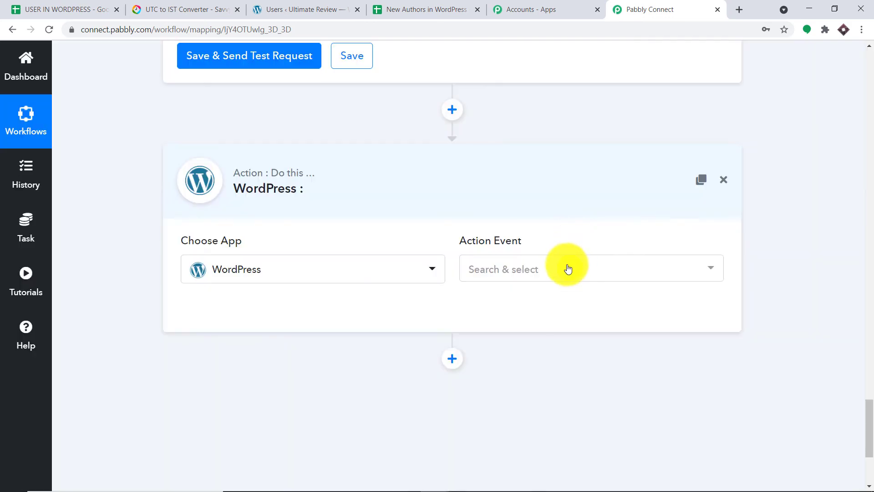
click(568, 268)
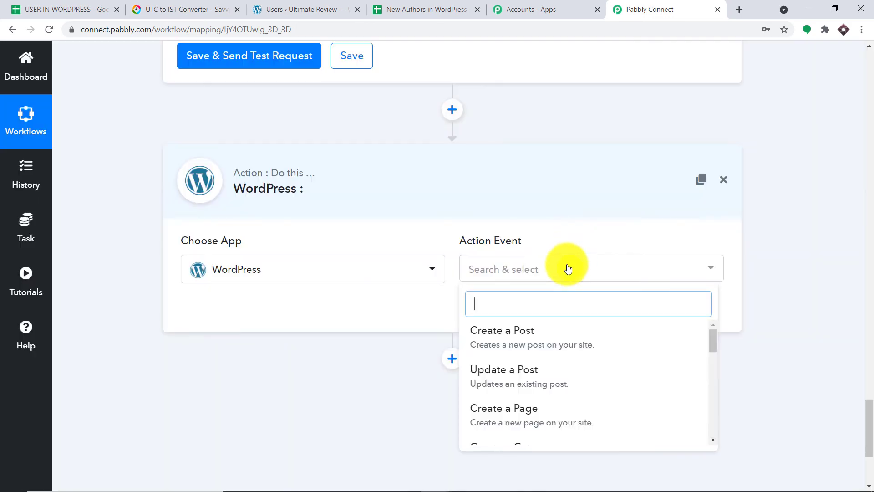
scroll(540, 370, down, 2)
scroll(540, 370, down, 1)
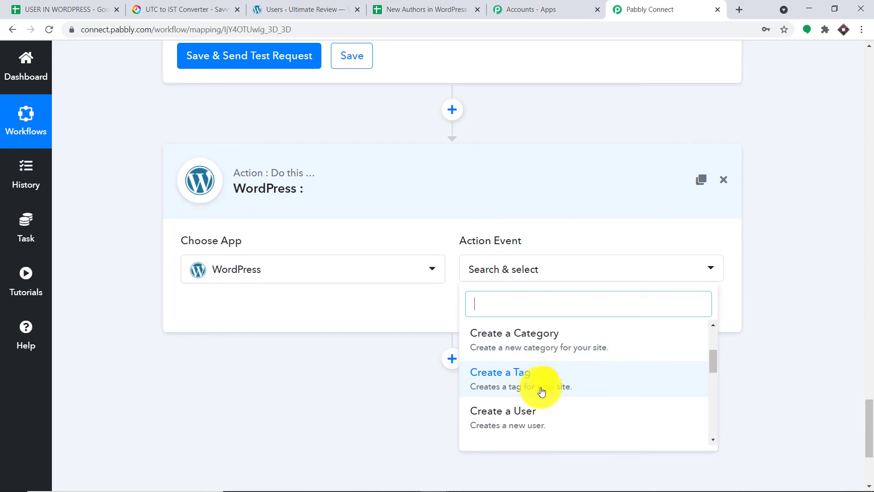
click(533, 406)
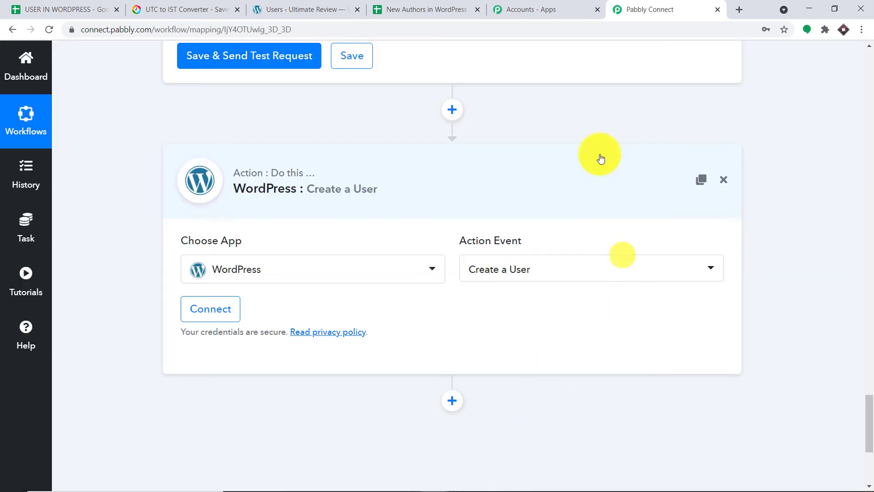
Start a WordPress connection, replacing the prefilled username and password with the admin credentials
click(224, 311)
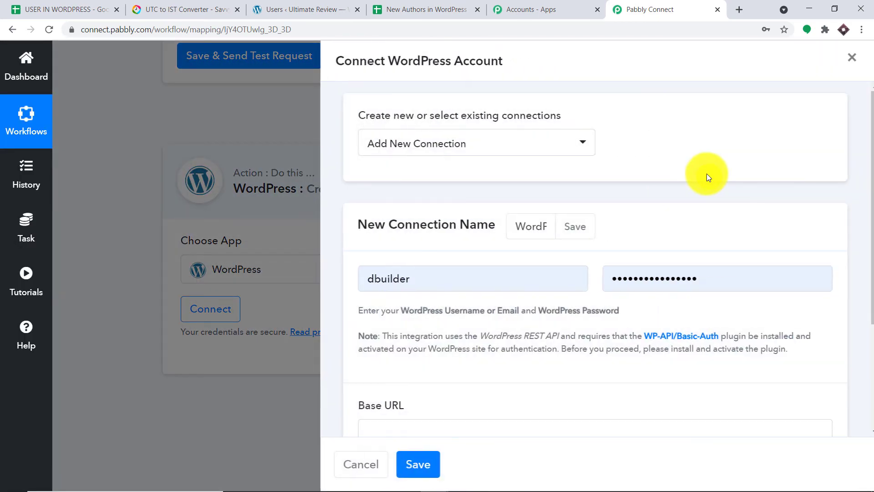
scroll(629, 187, down, 1)
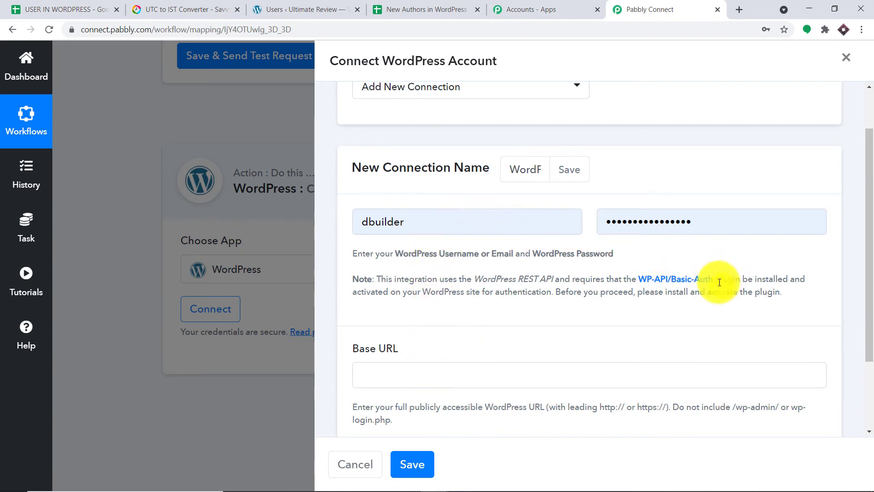
drag(715, 279, 640, 275)
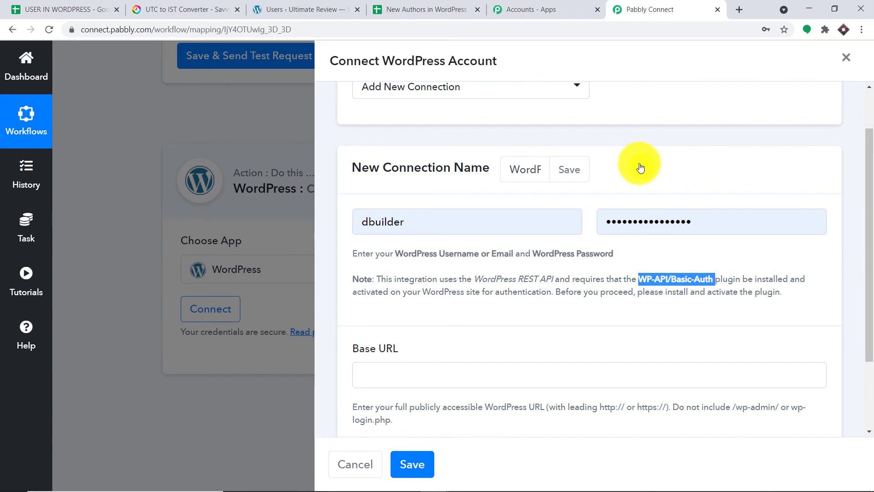
drag(414, 218, 318, 226)
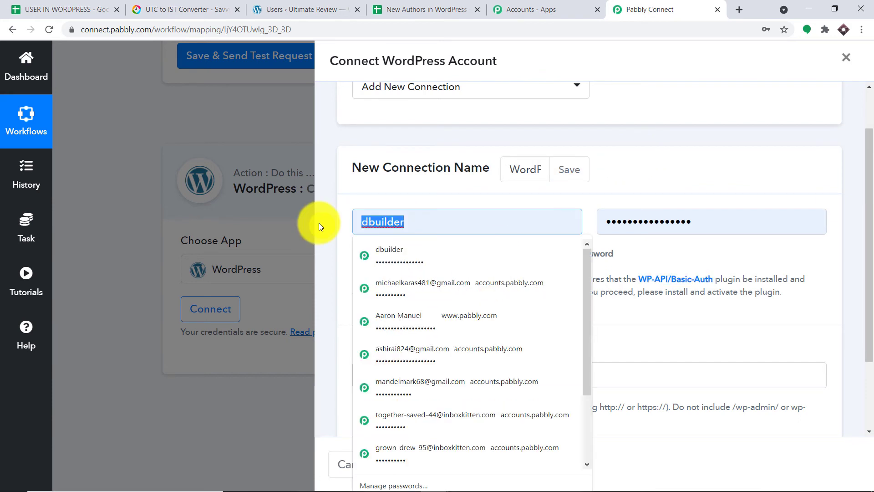
key(BackSpace)
text(admin)
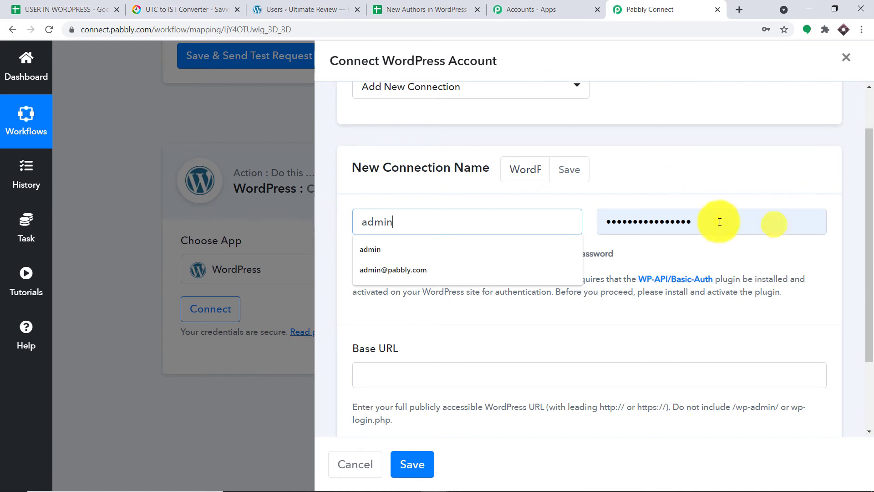
drag(718, 221, 600, 220)
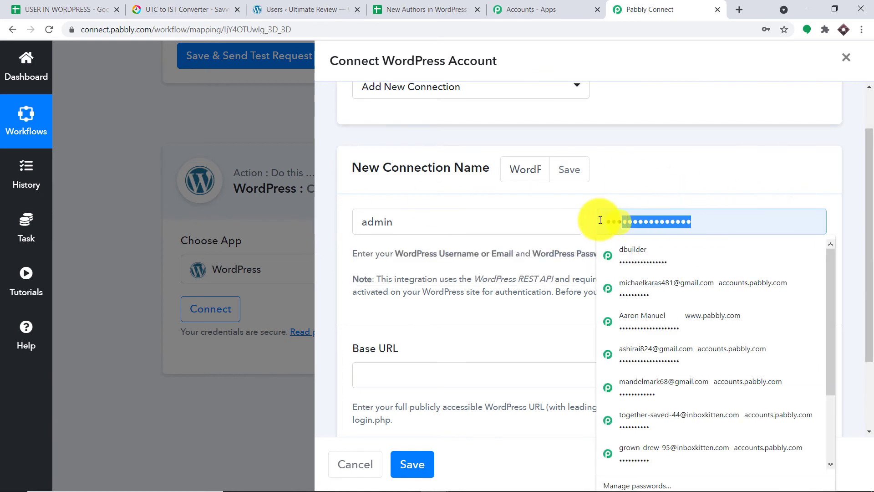
key(BackSpace)
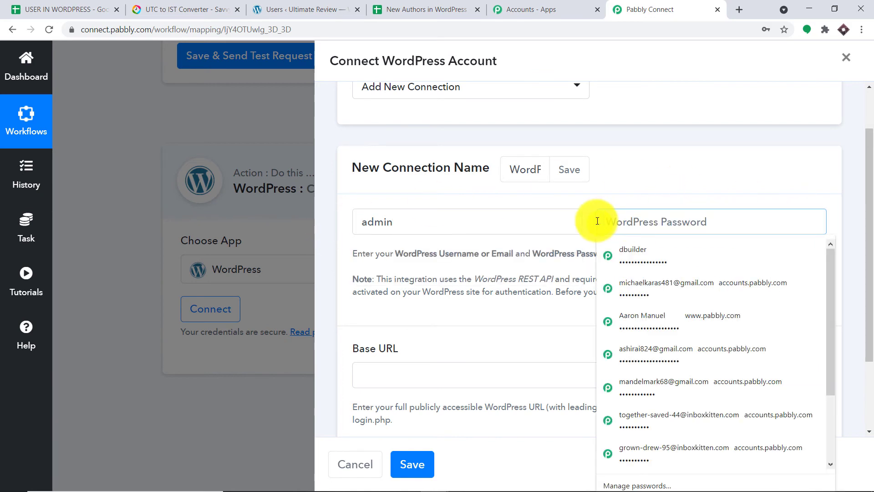
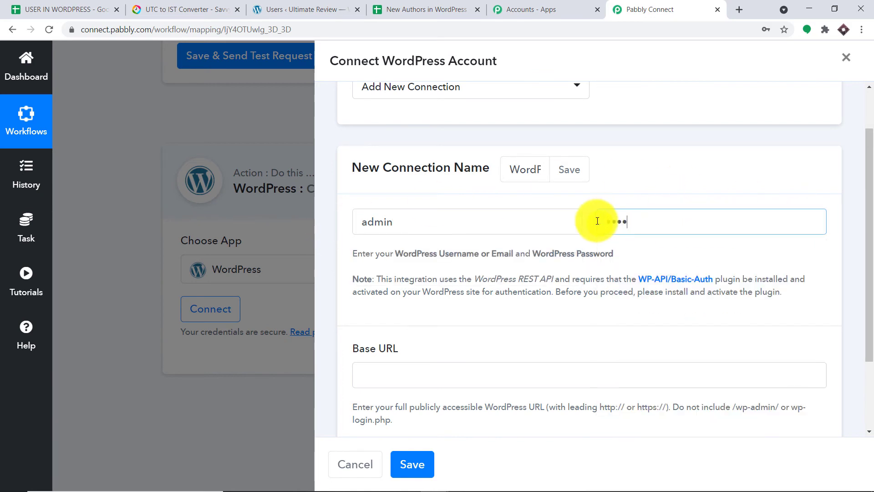
Copy the WordPress site address into Base URL and save the connection
scroll(592, 220, down, 2)
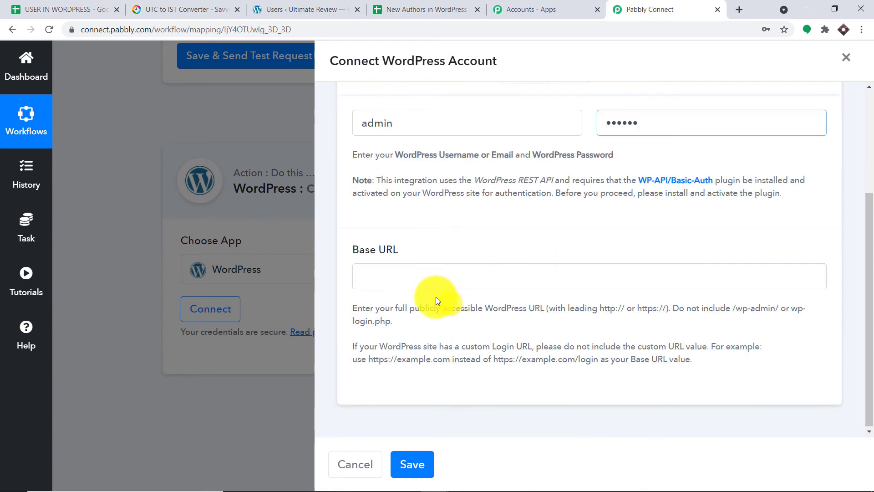
click(412, 272)
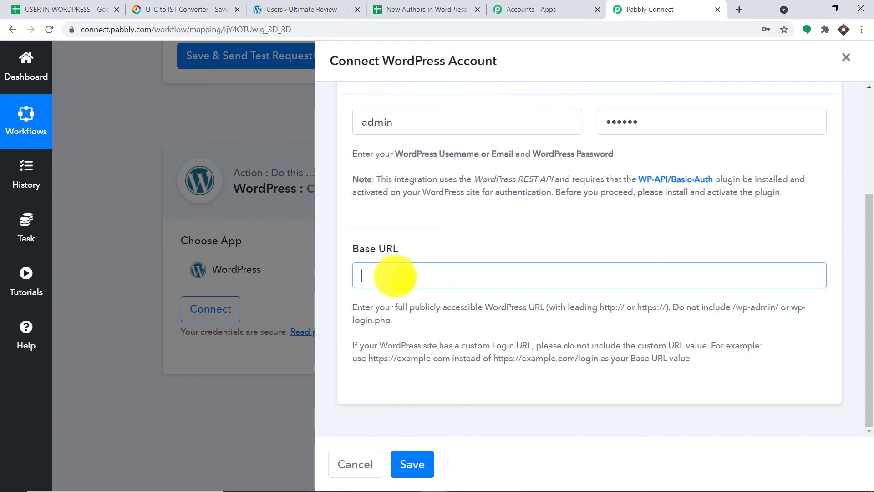
click(346, 9)
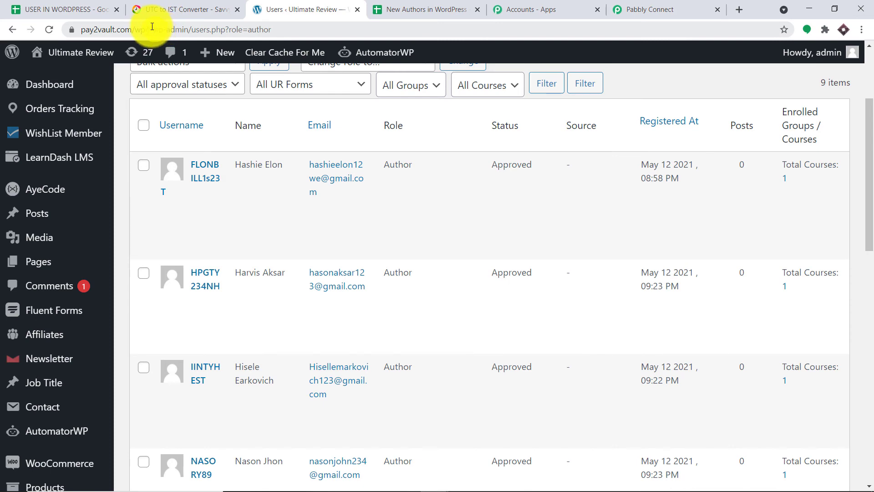
drag(152, 25, 41, 34)
right_click(120, 32)
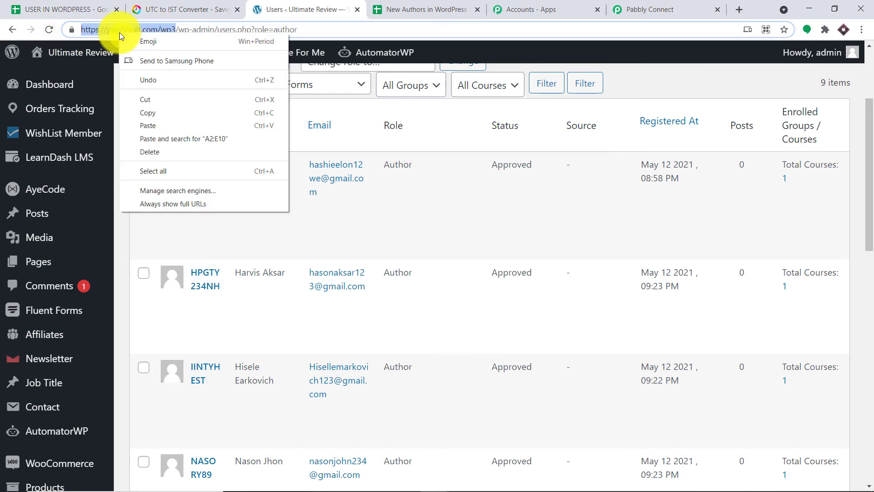
click(149, 113)
click(649, 9)
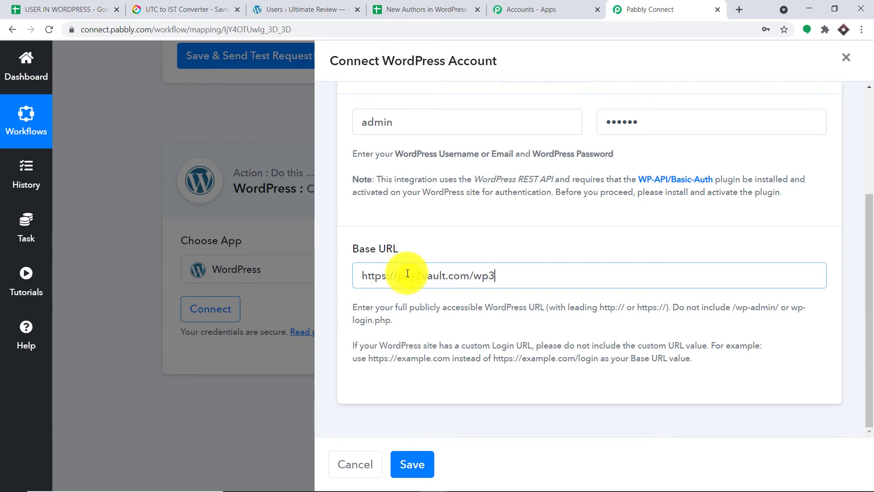
click(412, 464)
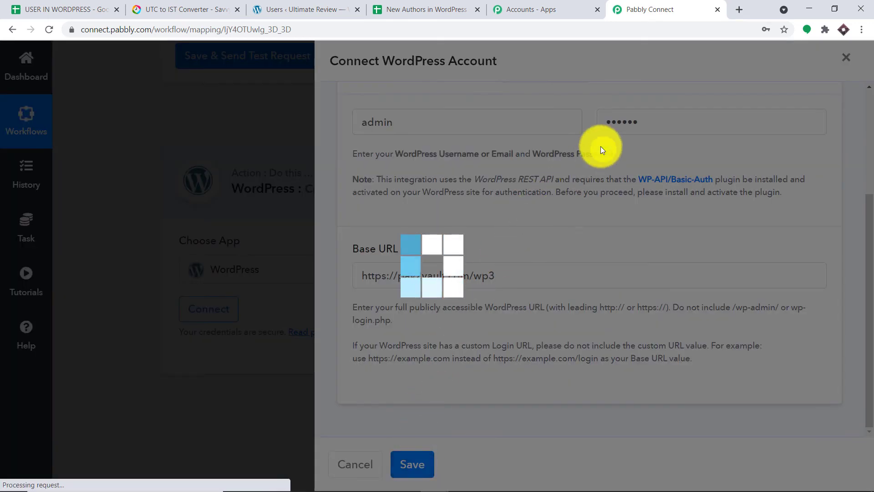
scroll(507, 205, down, 4)
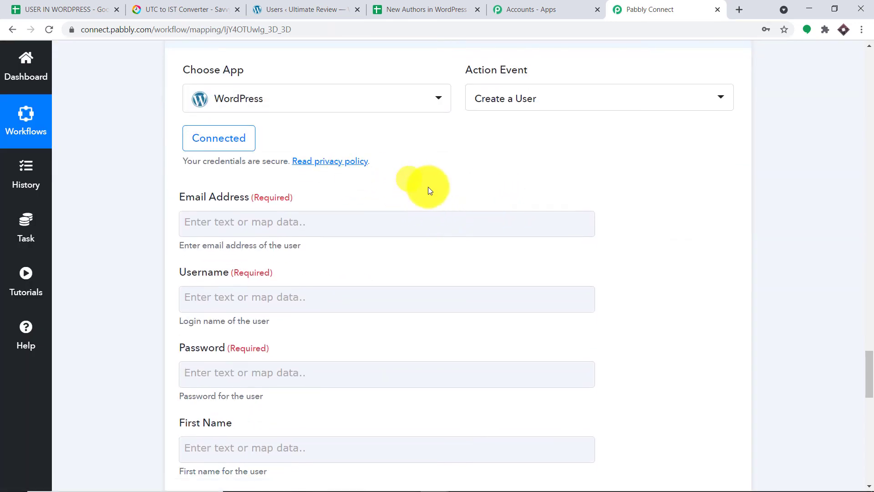
Map the WordPress email address field to JSON Extractor Data 3
scroll(439, 428, down, 3)
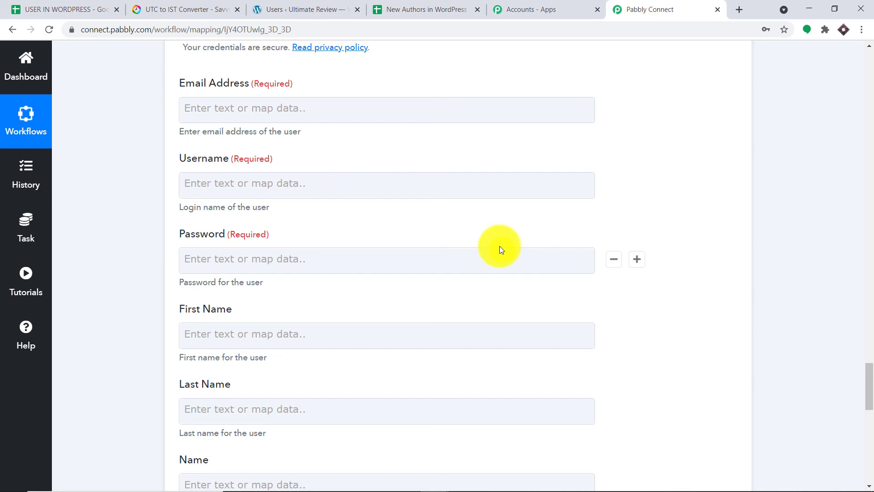
scroll(499, 248, up, 3)
click(290, 219)
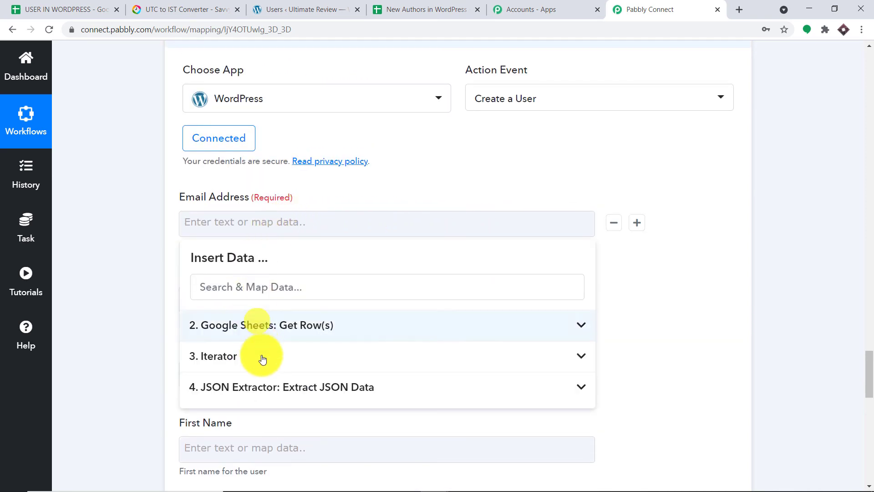
click(279, 390)
scroll(313, 396, down, 3)
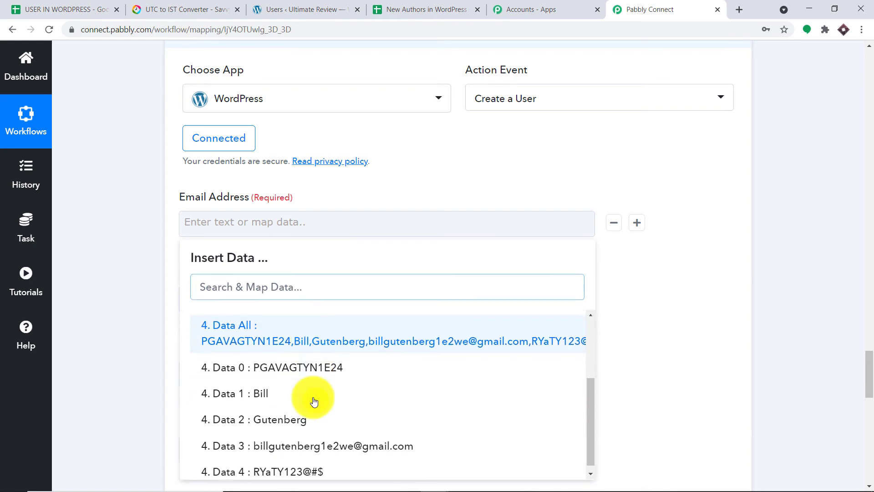
click(321, 444)
click(706, 206)
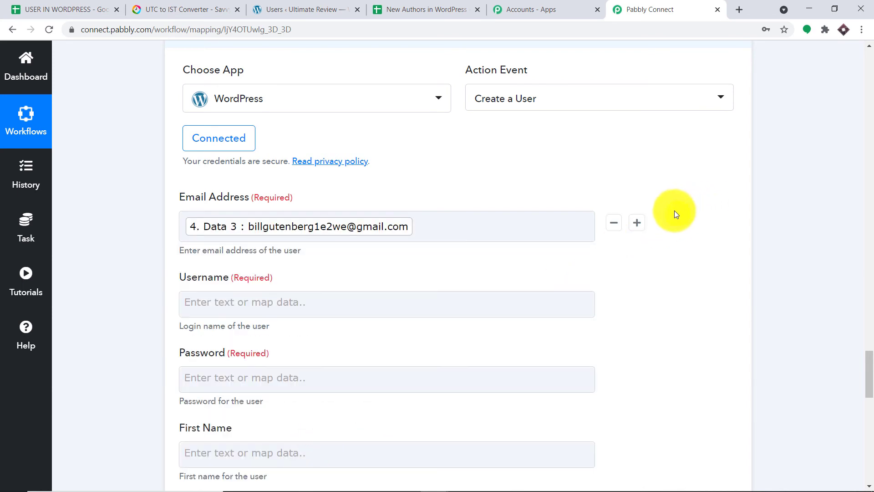
Fill the username with JSON Extractor Data 0 and the password with Data 4
scroll(674, 211, down, 3)
click(330, 189)
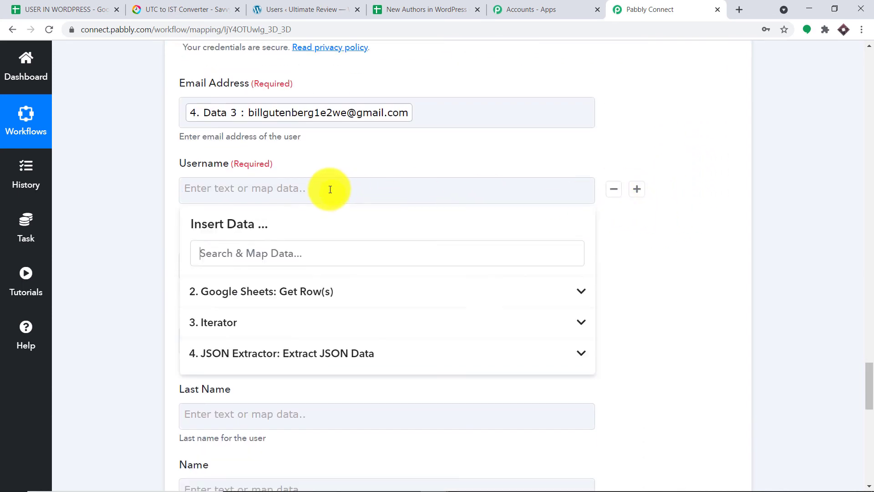
click(279, 353)
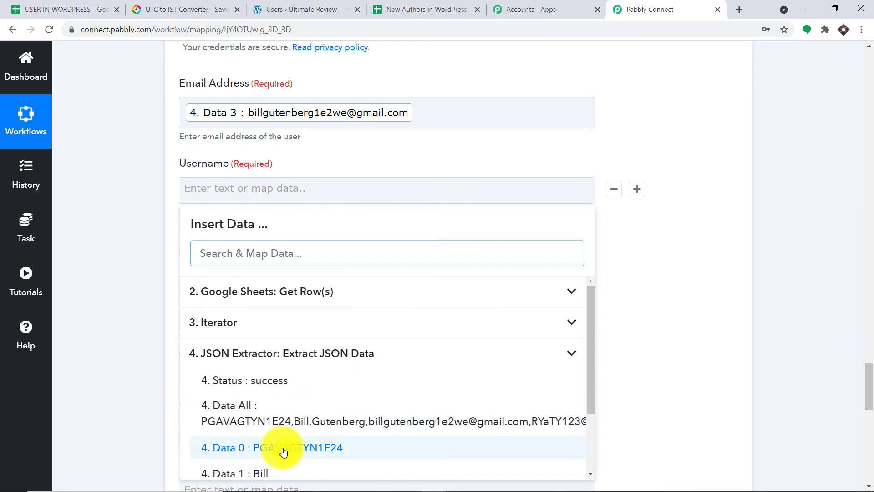
click(284, 450)
click(767, 247)
scroll(723, 257, down, 3)
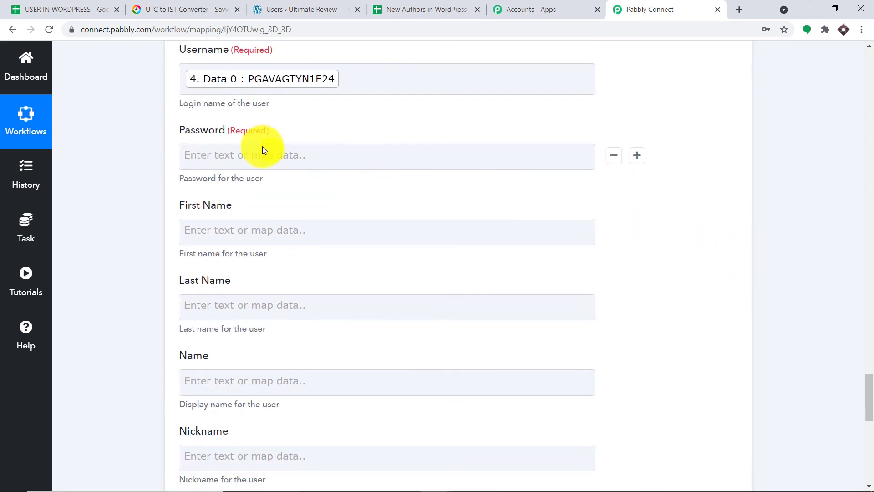
click(262, 148)
click(289, 319)
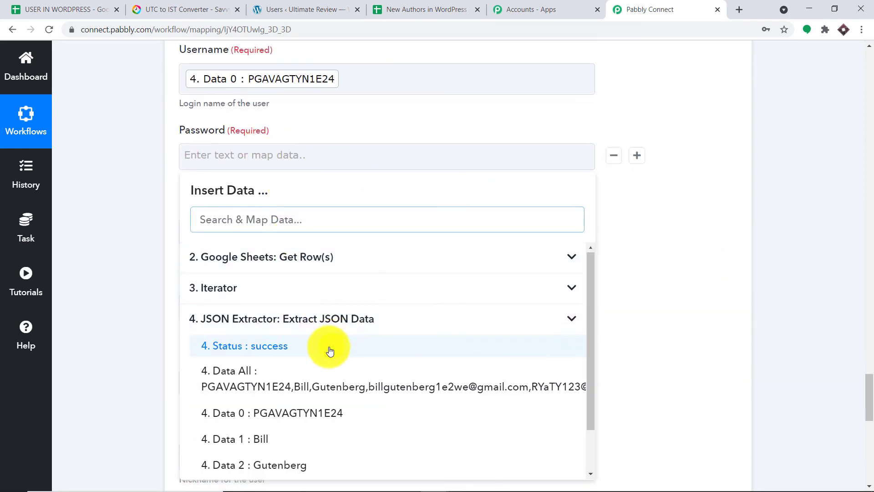
scroll(330, 352, down, 2)
click(310, 463)
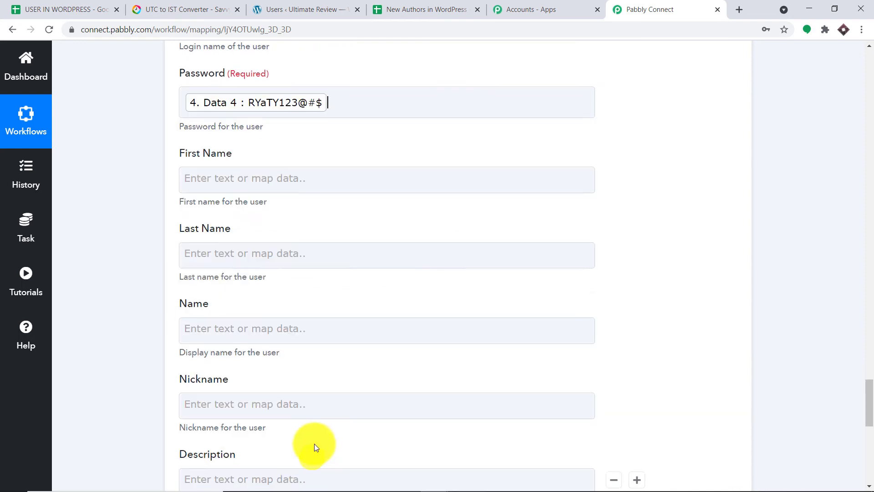
click(734, 188)
Fill the first name with JSON Extractor Data 1 and the last name with Data 2
scroll(683, 191, down, 1)
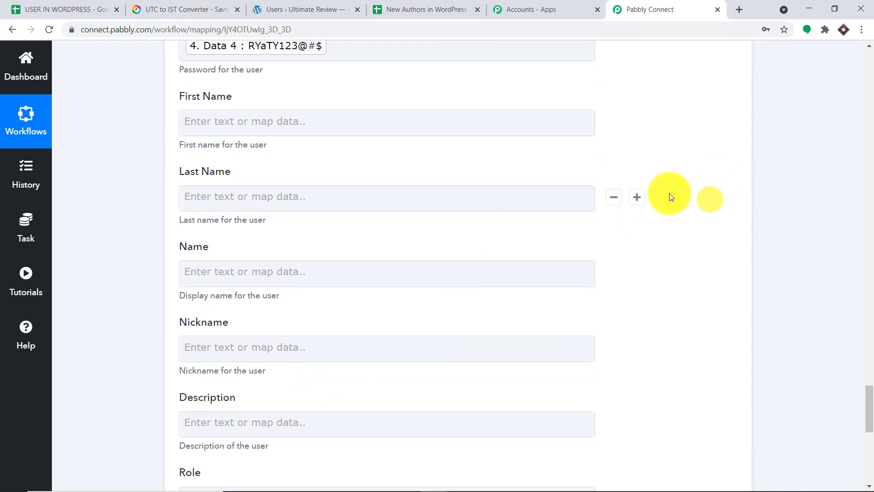
click(282, 118)
click(287, 285)
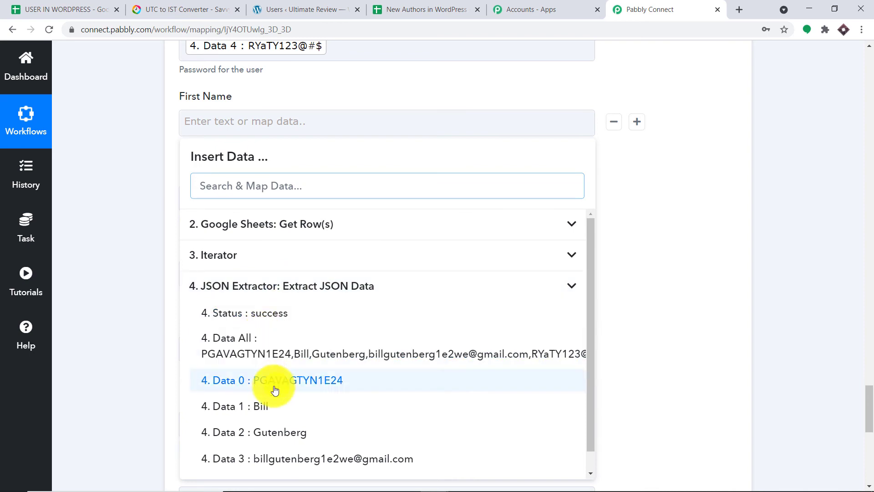
click(274, 405)
click(850, 194)
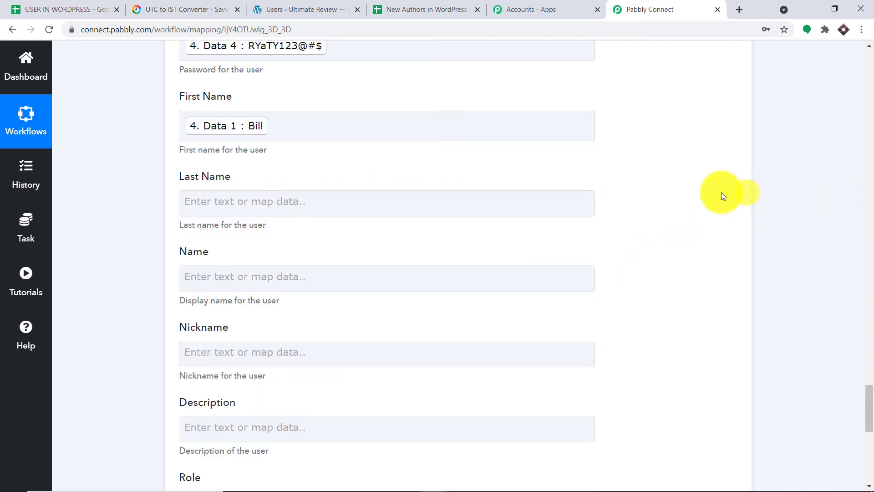
click(364, 216)
click(290, 367)
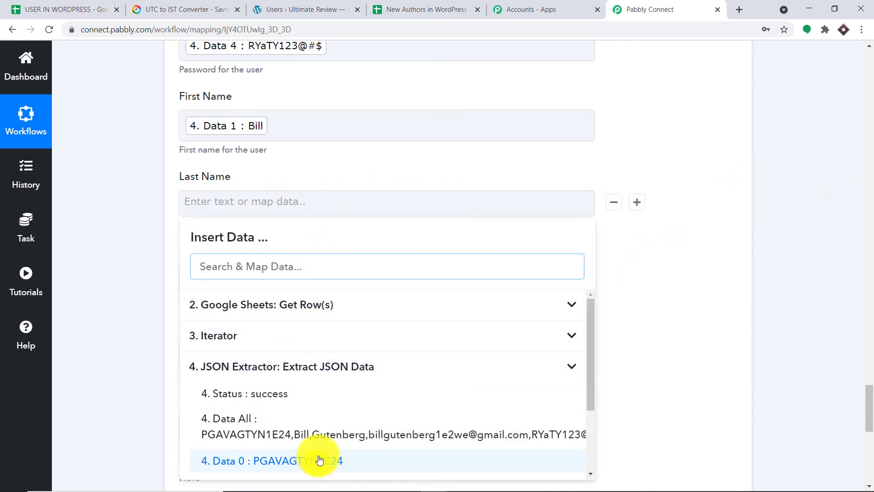
scroll(320, 460, down, 1)
click(292, 455)
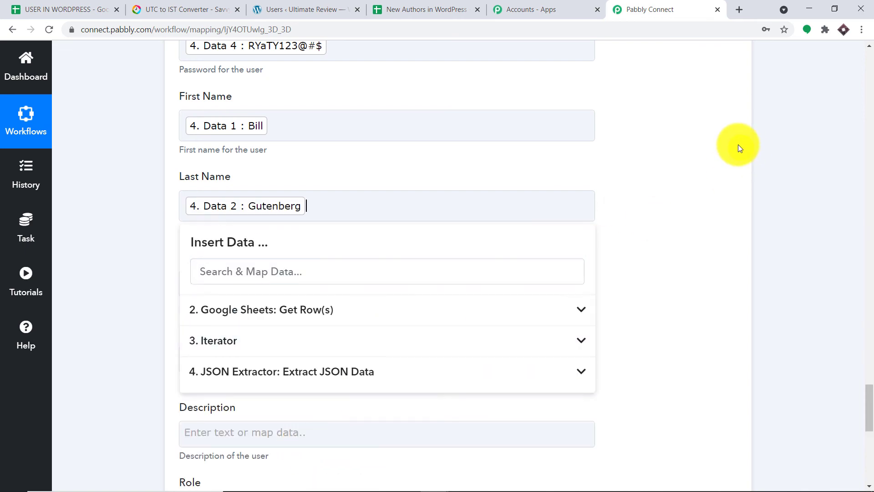
click(738, 144)
Review the mapped fields, then switch to the WordPress Users page in 'Ultimate Review'
scroll(319, 228, down, 1)
scroll(342, 200, up, 4)
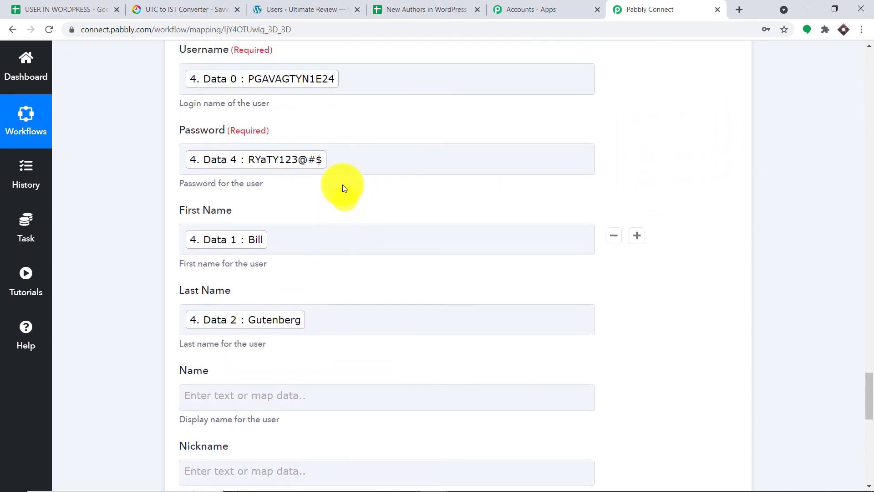
scroll(321, 146, up, 3)
scroll(337, 177, down, 3)
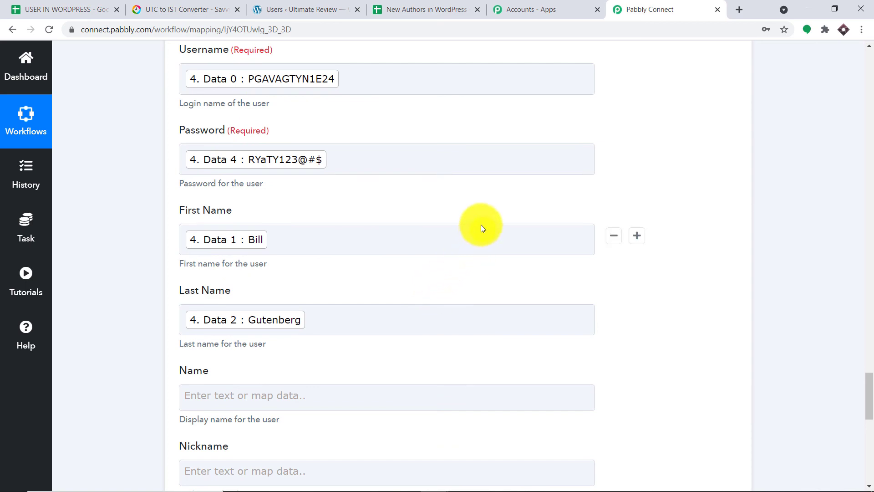
scroll(455, 141, down, 6)
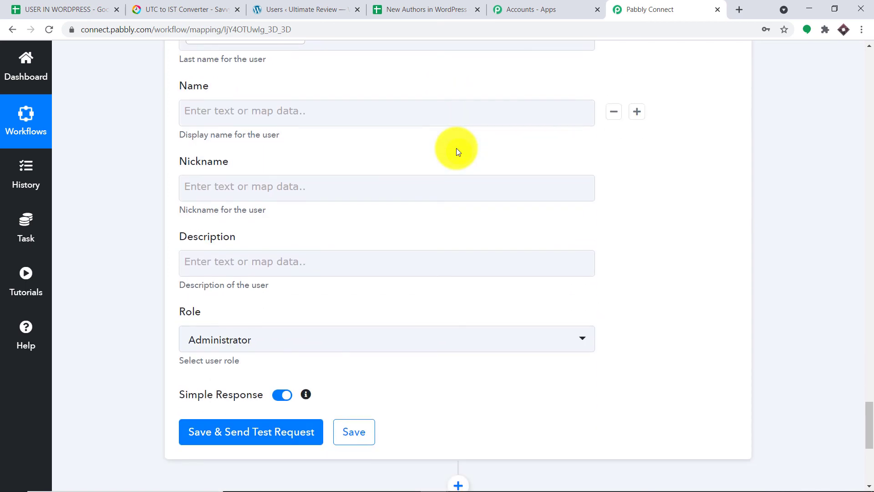
scroll(456, 148, down, 3)
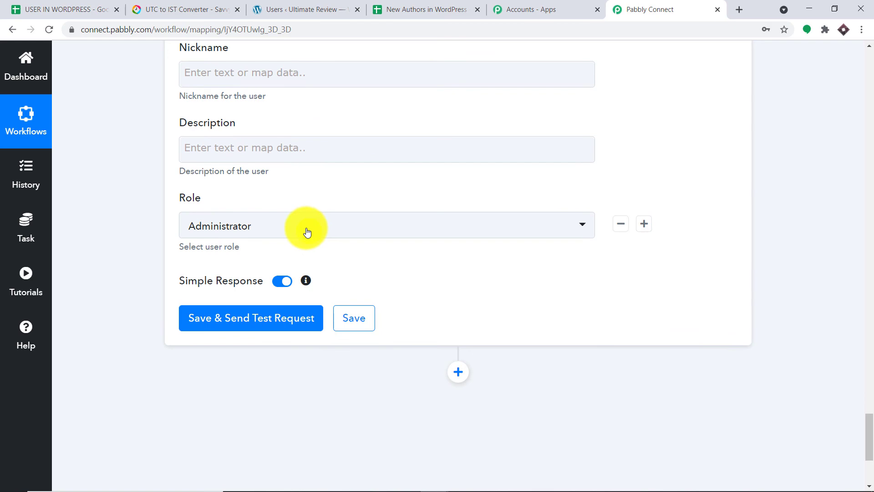
click(316, 8)
scroll(431, 168, up, 3)
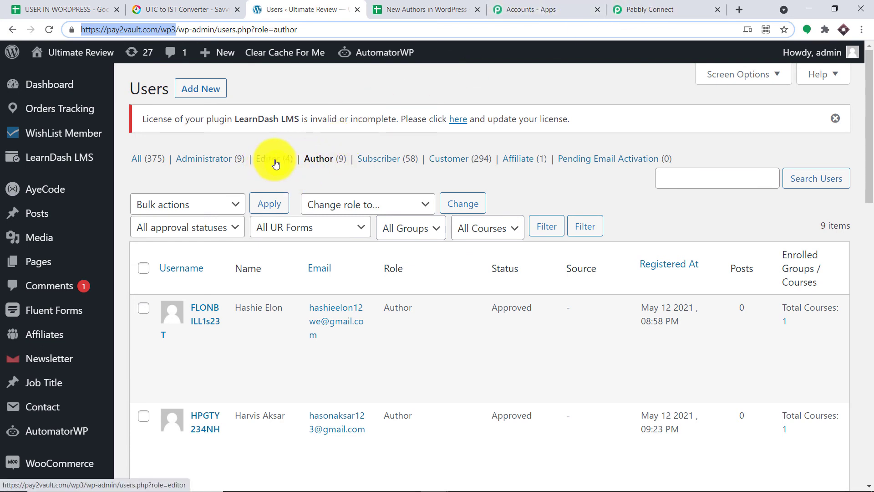
Change the new user's Role from Administrator to Editor and save with a test request
click(637, 9)
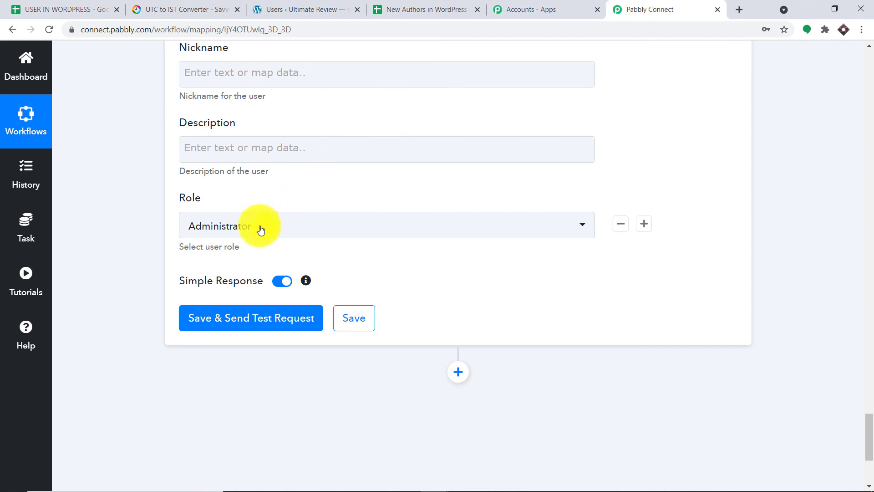
click(261, 229)
click(223, 367)
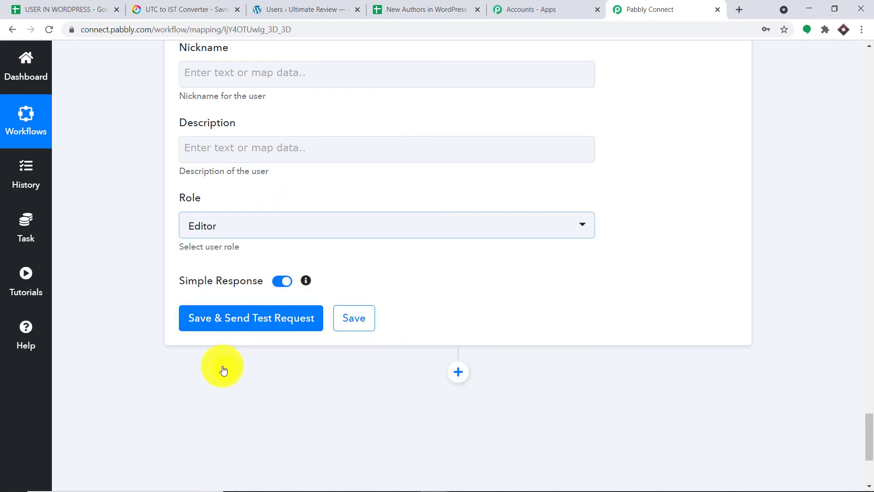
click(239, 315)
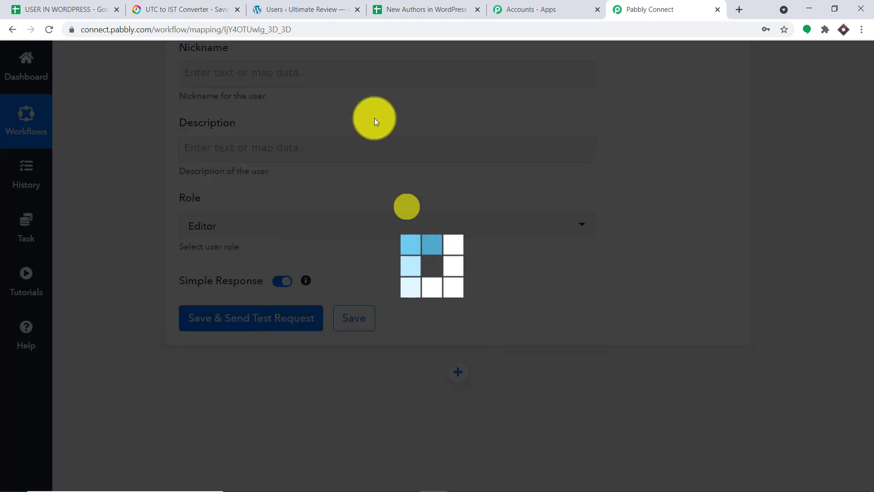
click(338, 8)
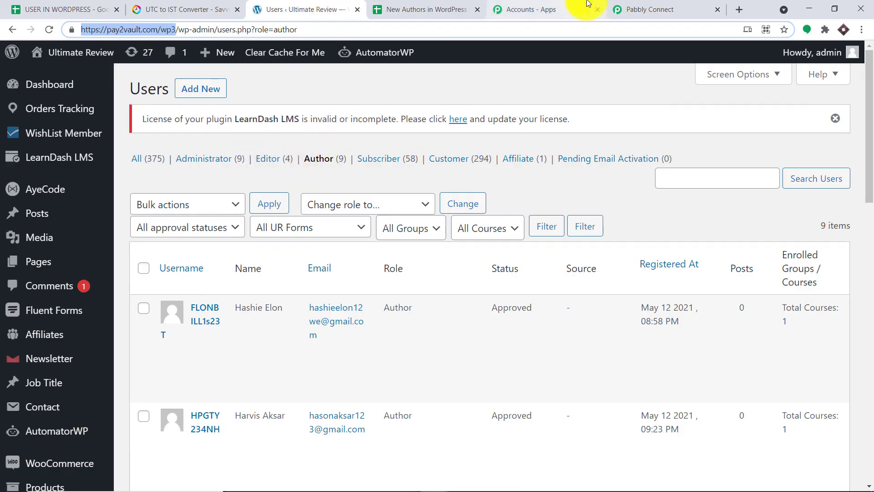
click(637, 8)
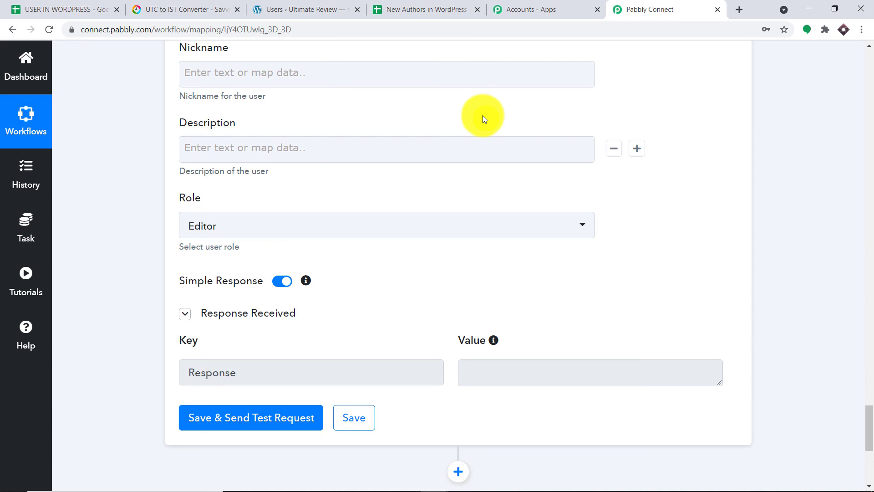
Compare the scheduled time with the UTC to IST converter, then go to the WordPress Users list
scroll(865, 139, up, 20)
scroll(867, 139, up, 15)
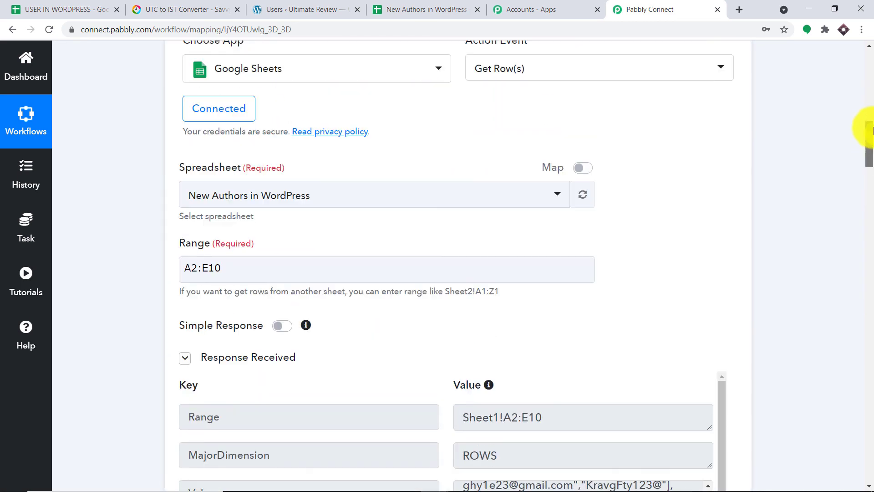
scroll(865, 76, down, 2)
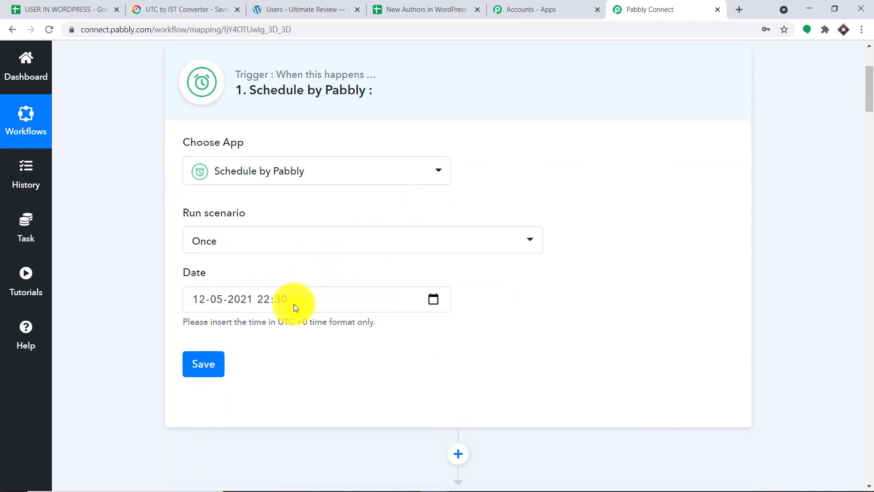
click(176, 10)
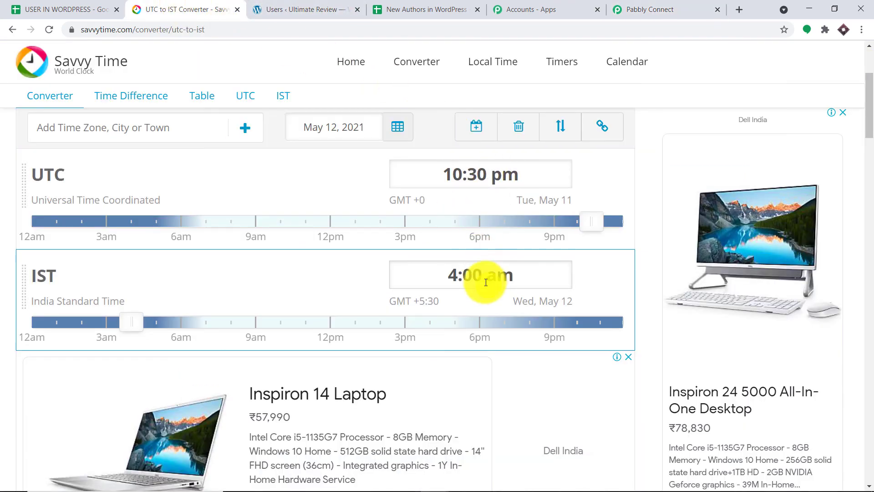
click(651, 10)
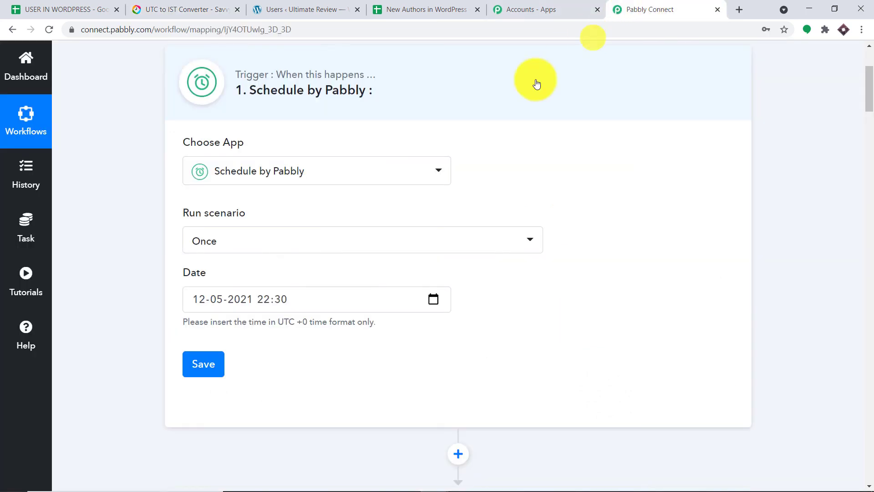
mouse_move(712, 478)
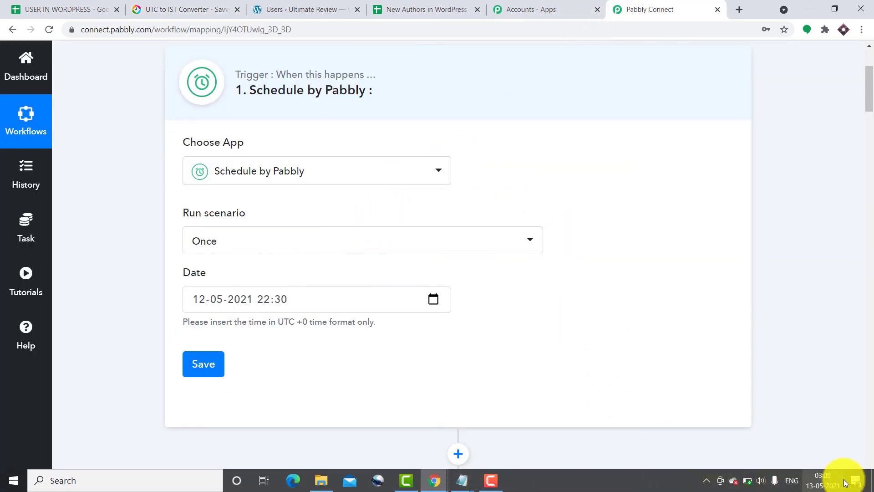
mouse_move(844, 482)
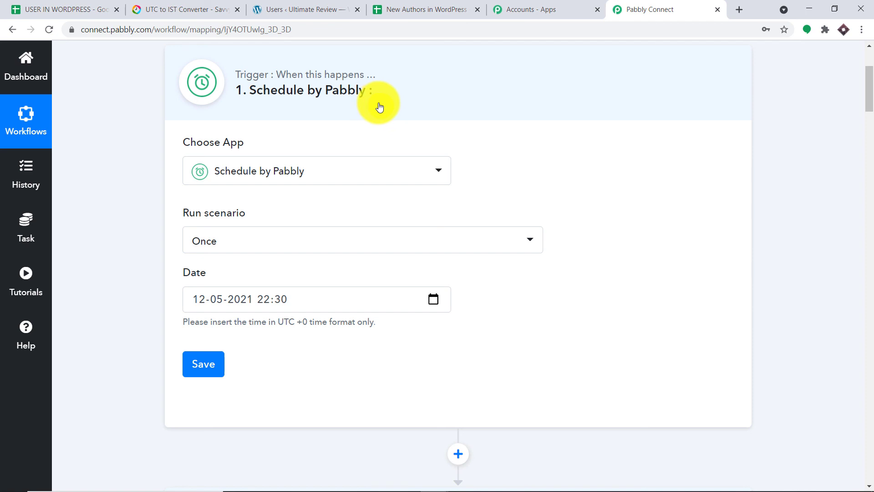
click(319, 10)
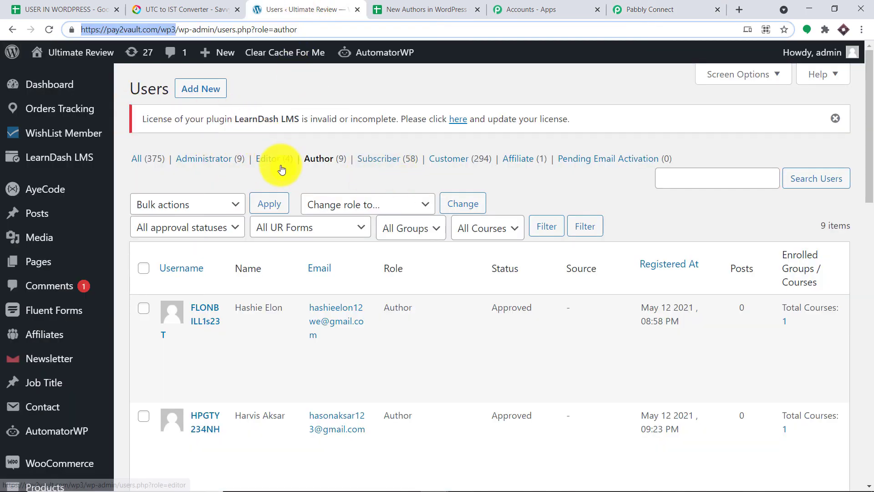
Reload WordPress Users and filter to the Editor role, now showing five editors
click(49, 29)
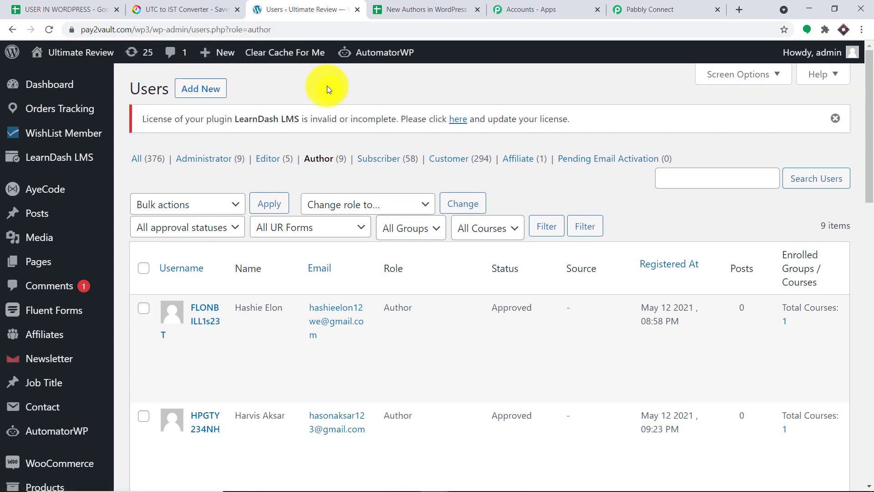
click(276, 163)
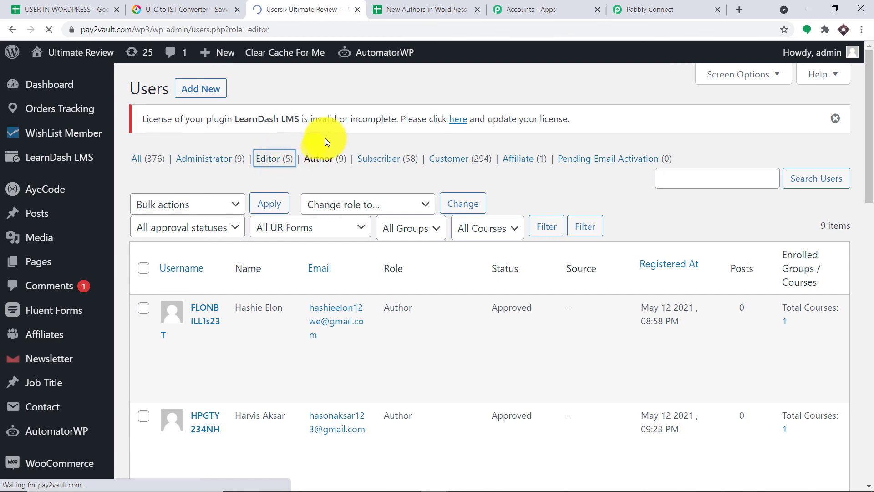
scroll(350, 227, down, 1)
scroll(350, 227, down, 9)
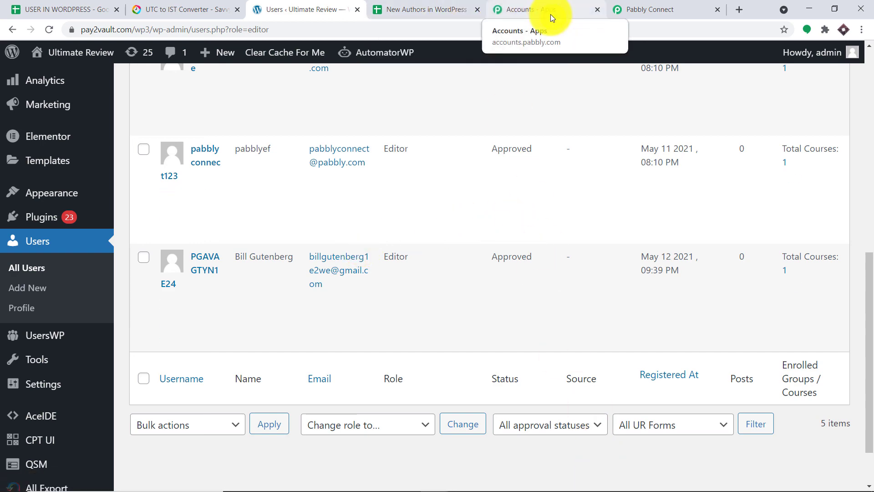
Confirm the newest Editor was registered May 12 2021, then return to the Pabbly workflow
click(638, 3)
scroll(561, 155, down, 5)
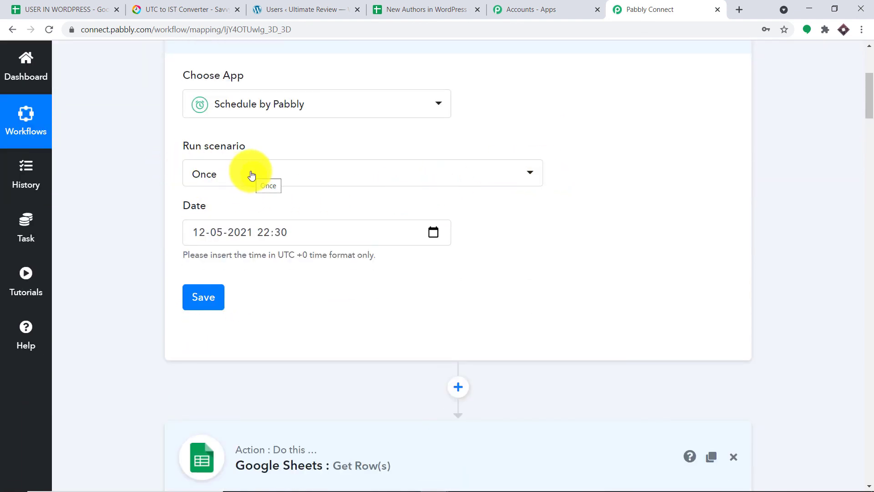
click(302, 7)
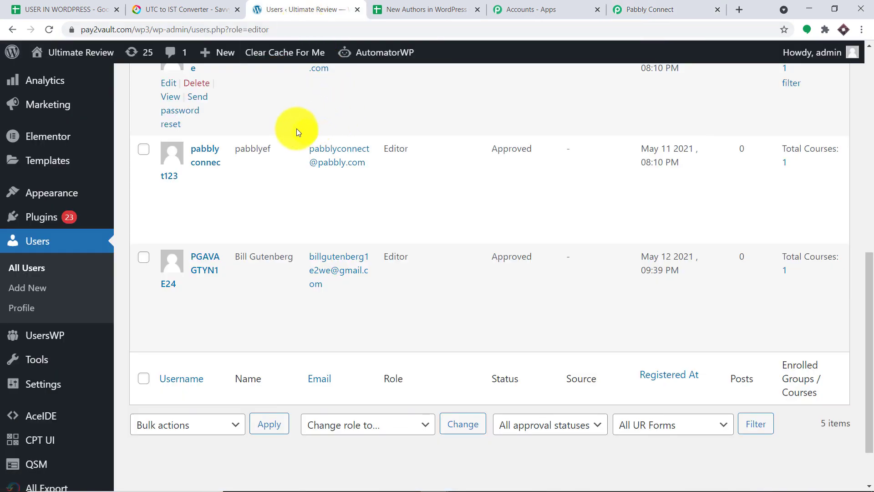
scroll(266, 150, up, 2)
scroll(266, 150, up, 5)
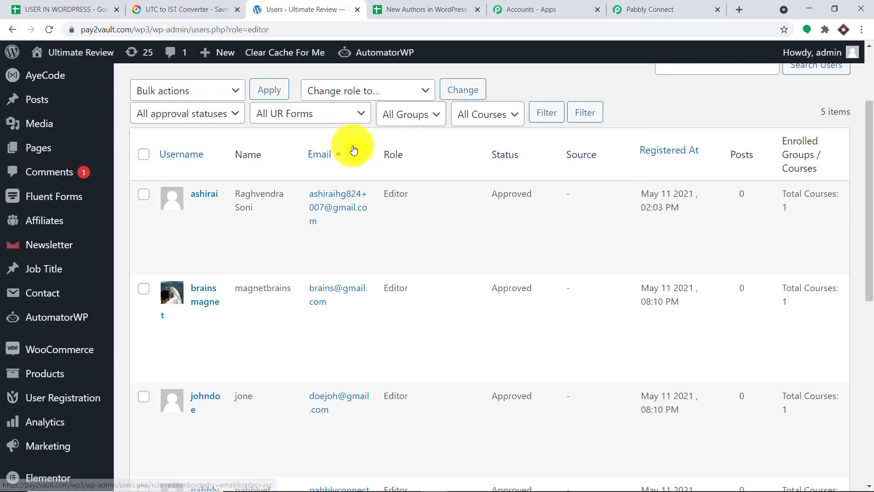
scroll(354, 132, up, 3)
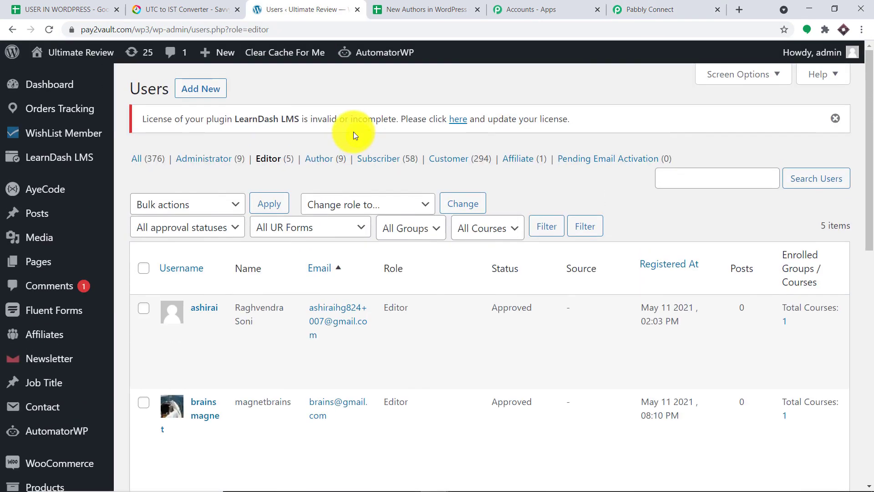
scroll(298, 168, down, 6)
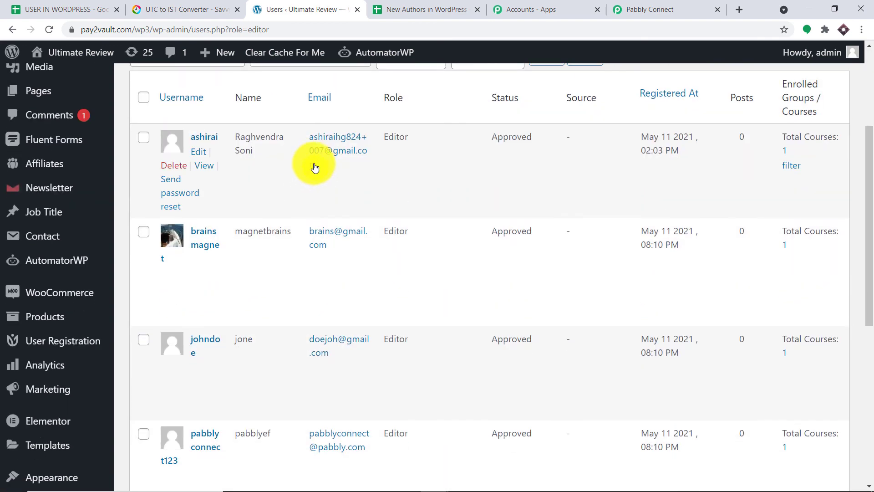
scroll(324, 169, down, 2)
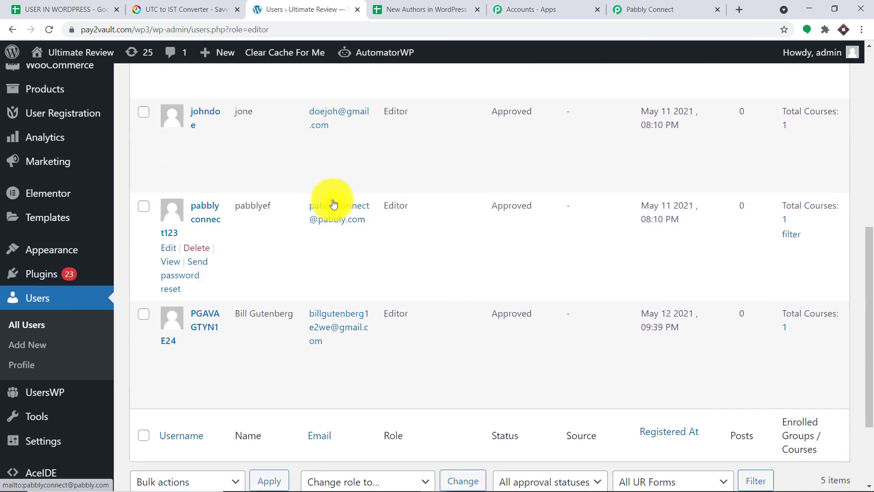
scroll(334, 195, up, 1)
scroll(332, 188, up, 4)
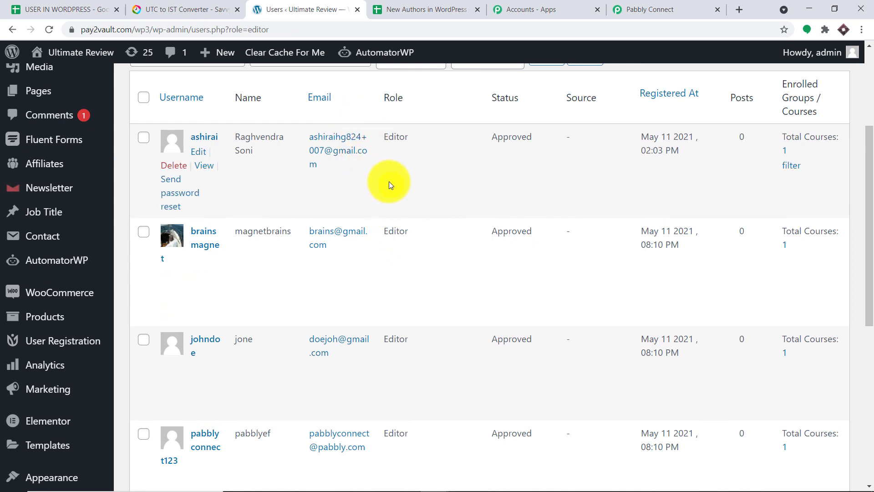
click(651, 9)
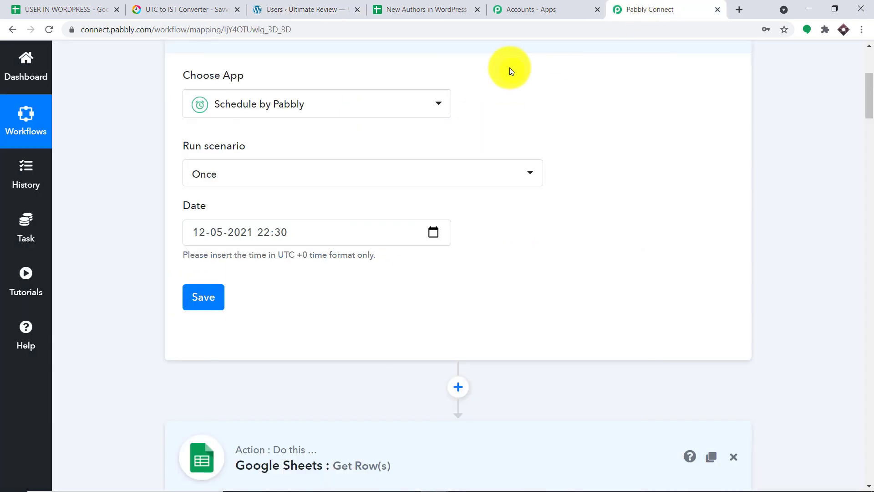
Collapse the Schedule, Google Sheets, Iterator, JSON Extractor and WordPress step cards, dismissing the password prompt
scroll(873, 106, up, 3)
click(455, 141)
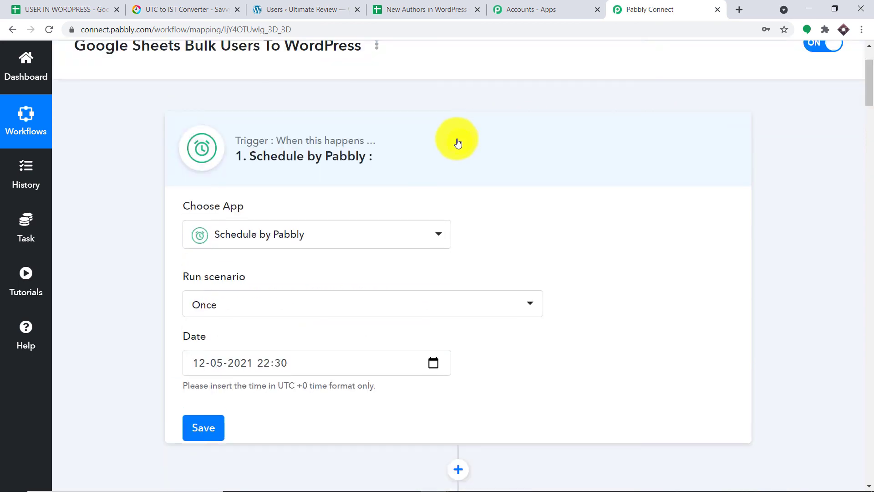
click(378, 291)
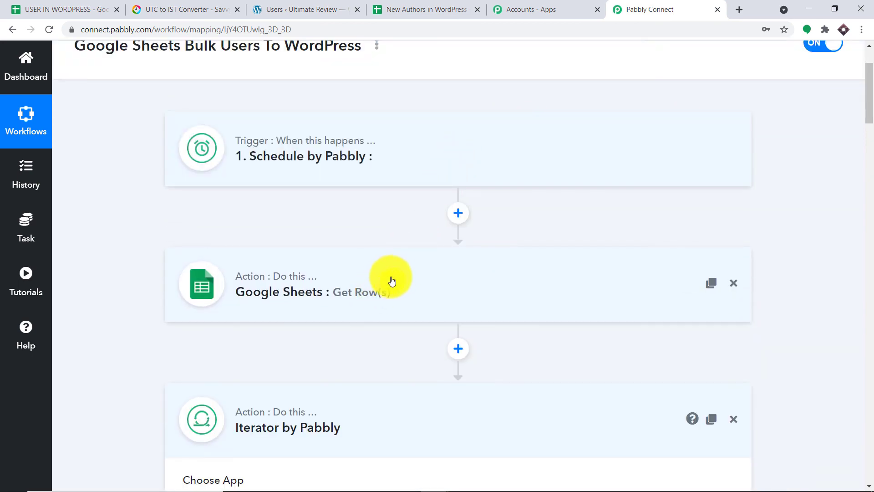
scroll(390, 279, down, 4)
click(394, 261)
scroll(395, 246, down, 4)
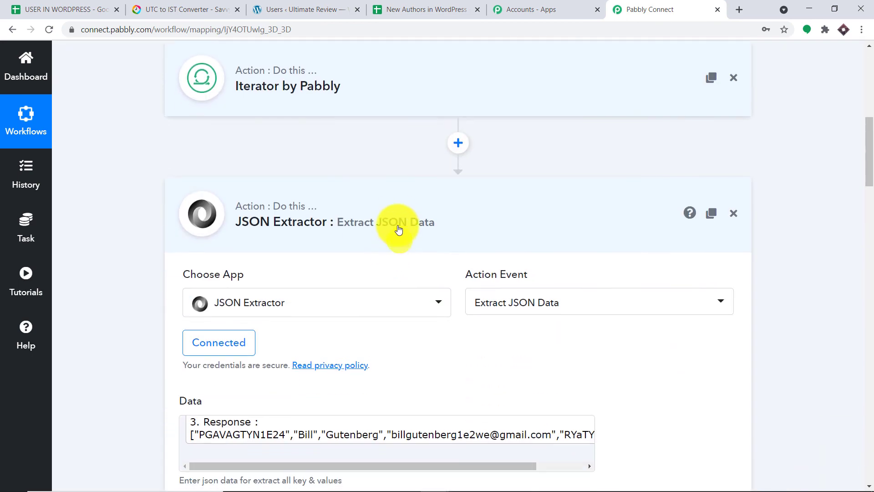
click(395, 223)
click(380, 277)
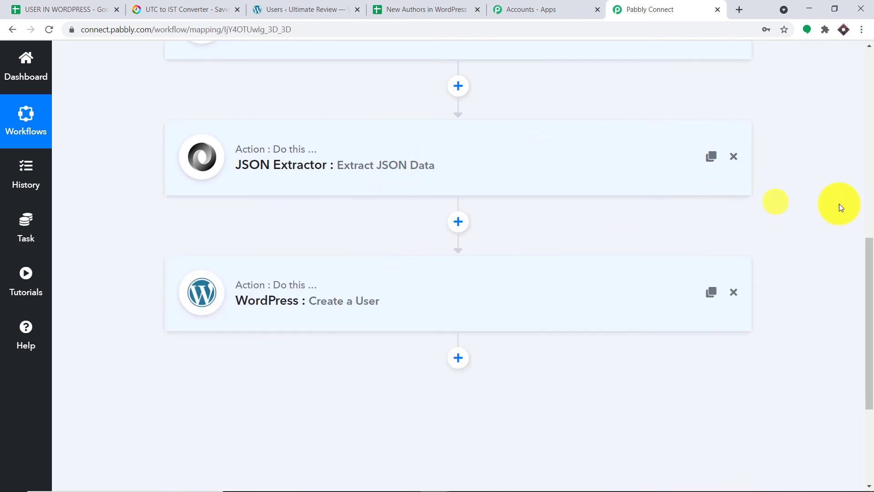
click(726, 215)
click(536, 184)
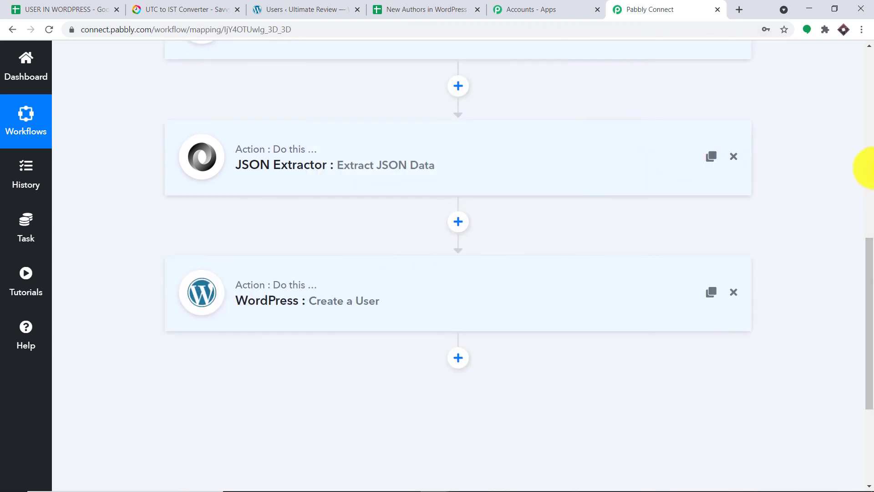
Scroll through the collapsed workflow from the Schedule trigger to WordPress Create a User
scroll(858, 222, up, 8)
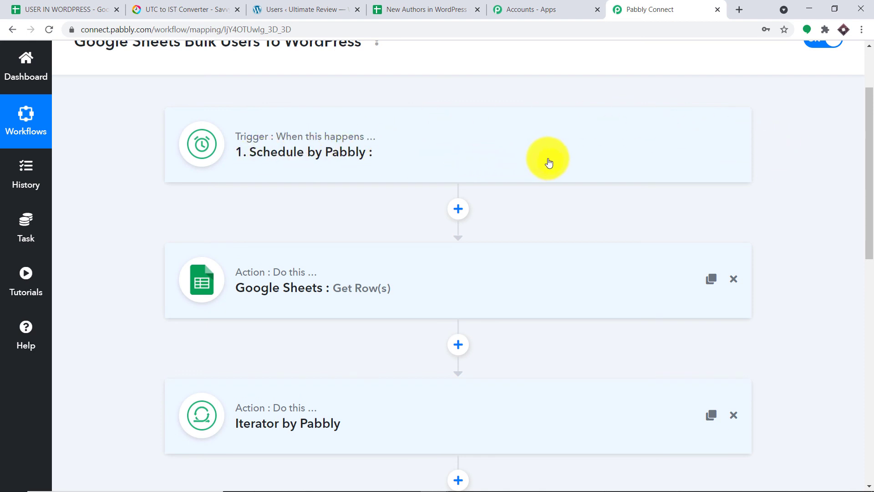
scroll(549, 163, down, 1)
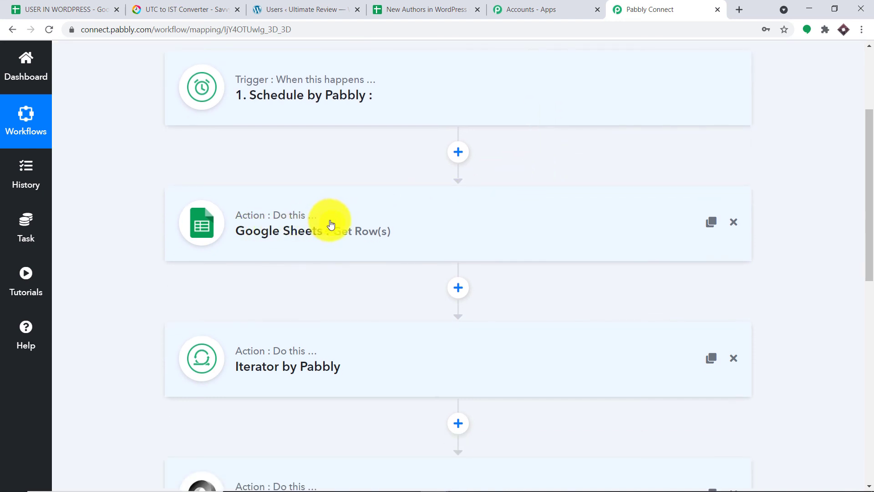
scroll(367, 311, down, 1)
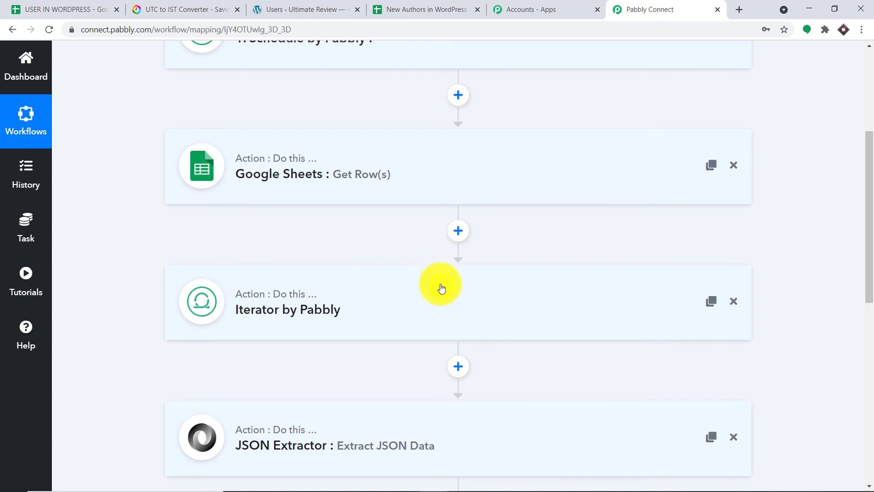
scroll(441, 289, down, 1)
scroll(474, 242, down, 2)
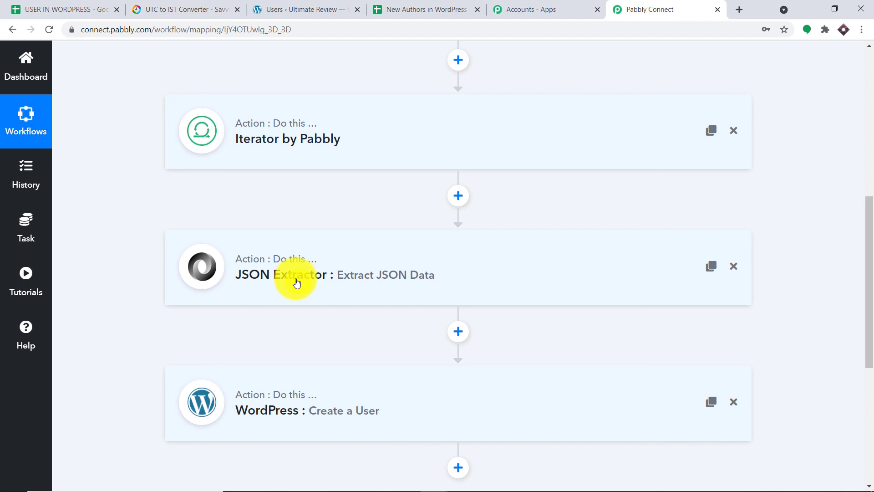
scroll(307, 312, down, 3)
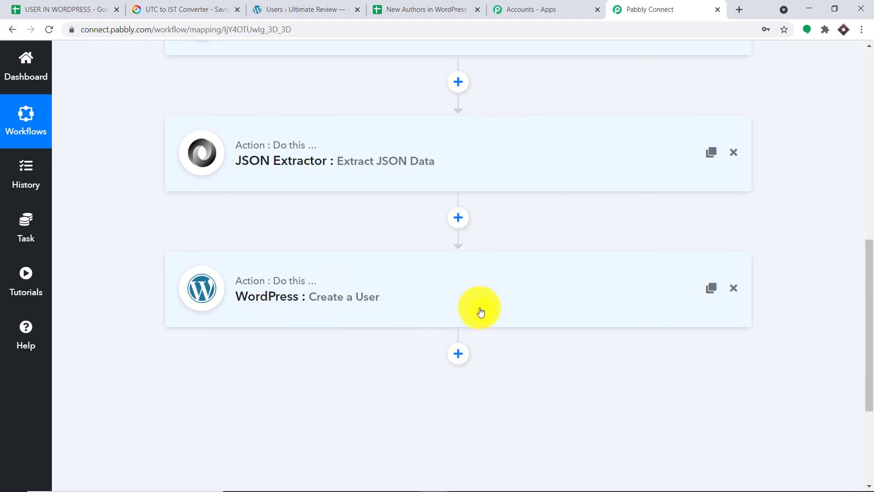
scroll(487, 304, up, 3)
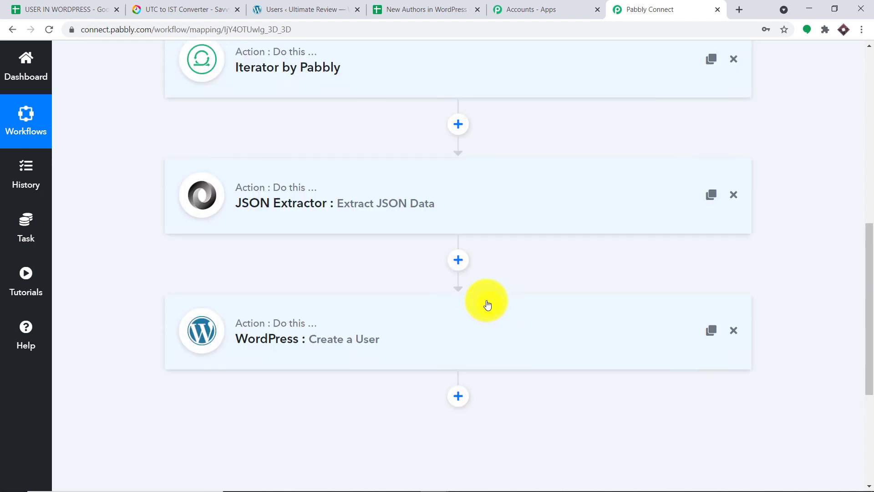
scroll(305, 105, up, 2)
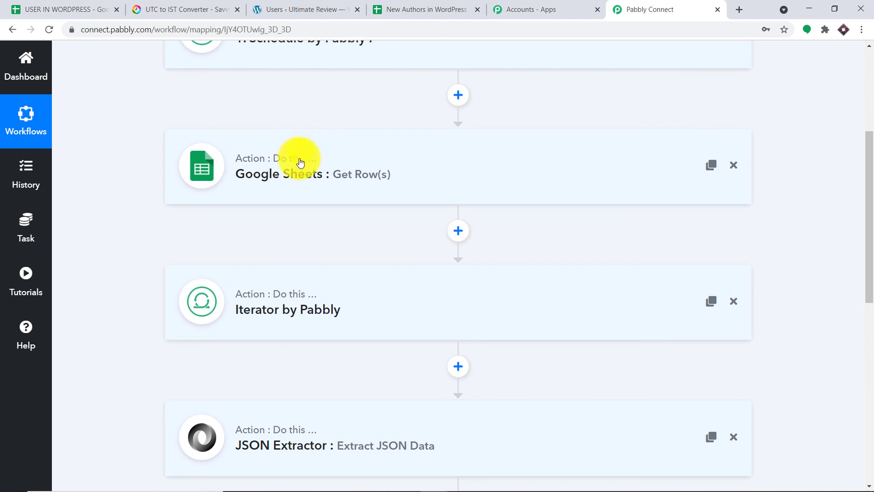
scroll(302, 289, down, 4)
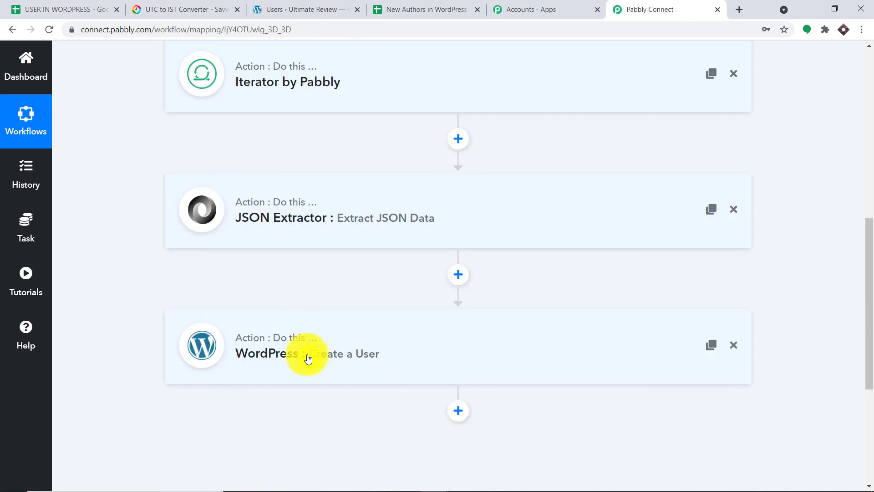
click(490, 482)
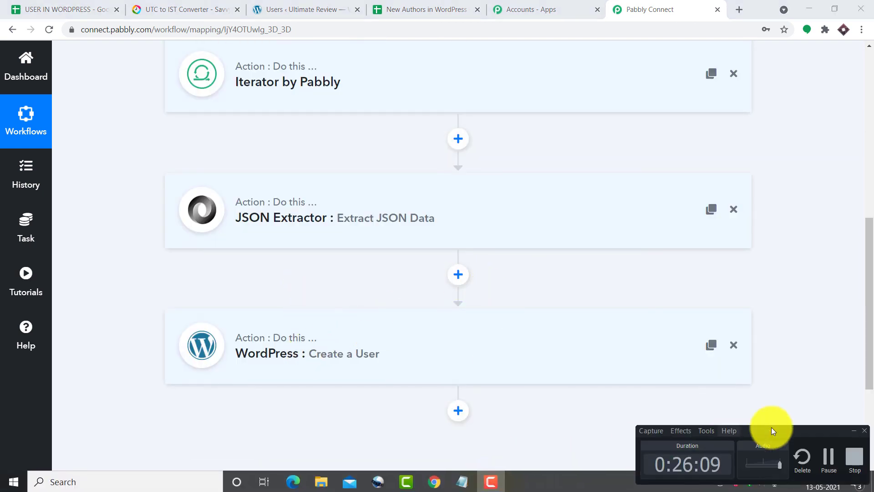